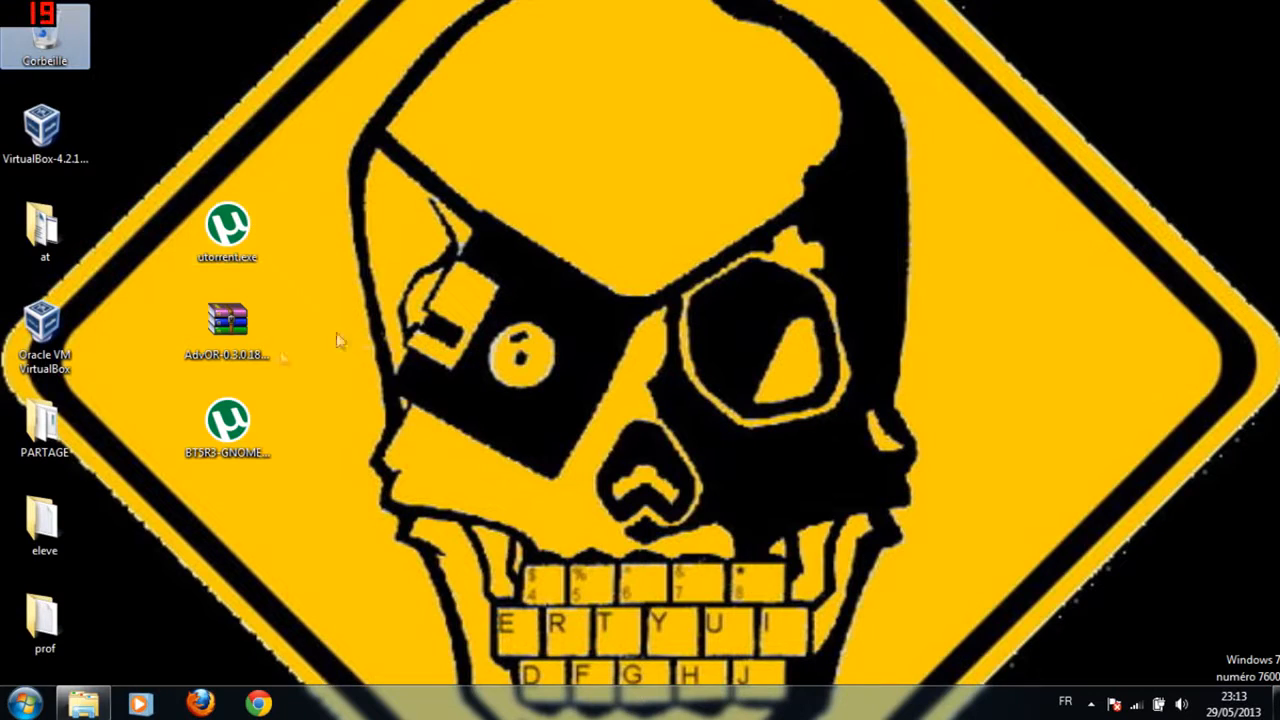
pyautogui.moveTo(232, 232)
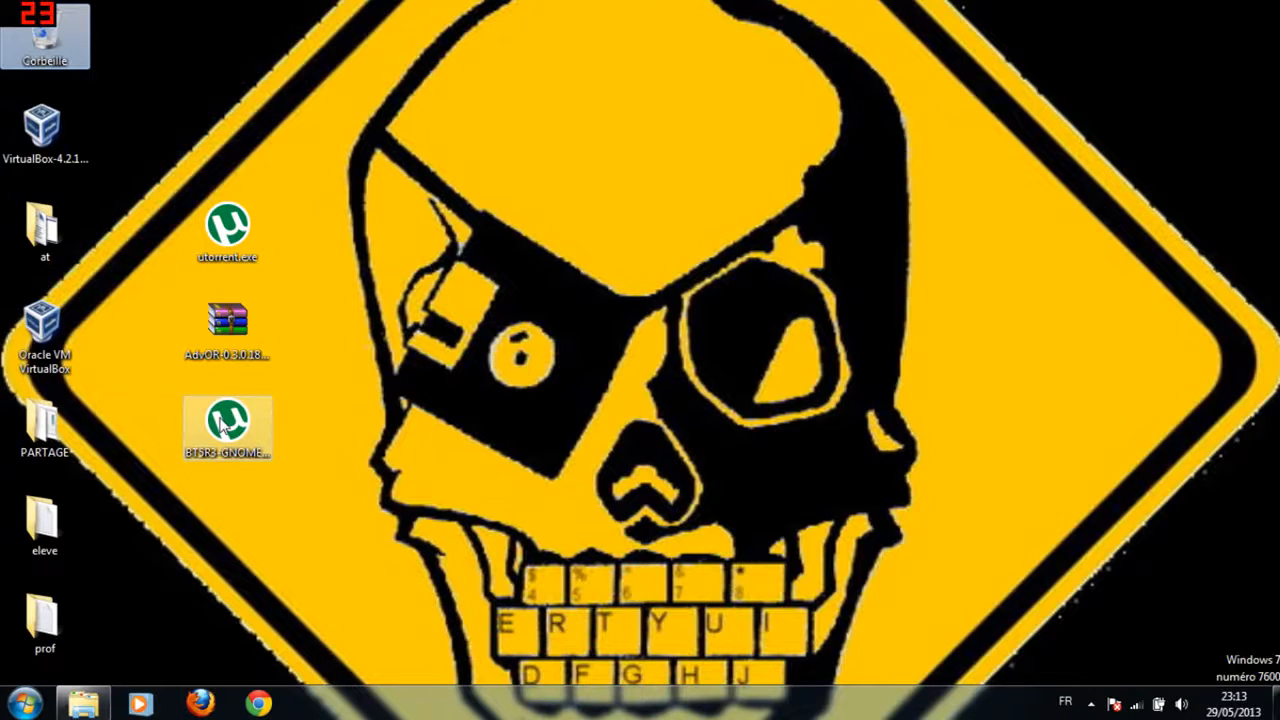
pyautogui.click(227, 425)
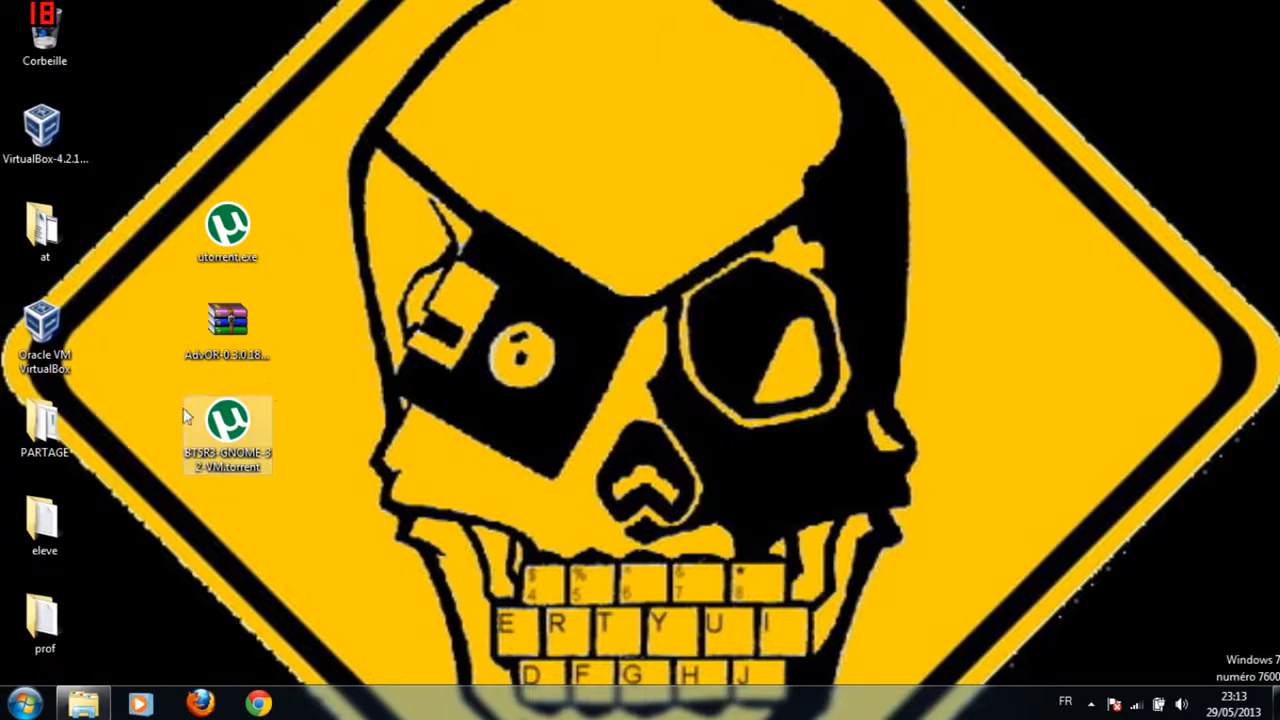
pyautogui.click(318, 399)
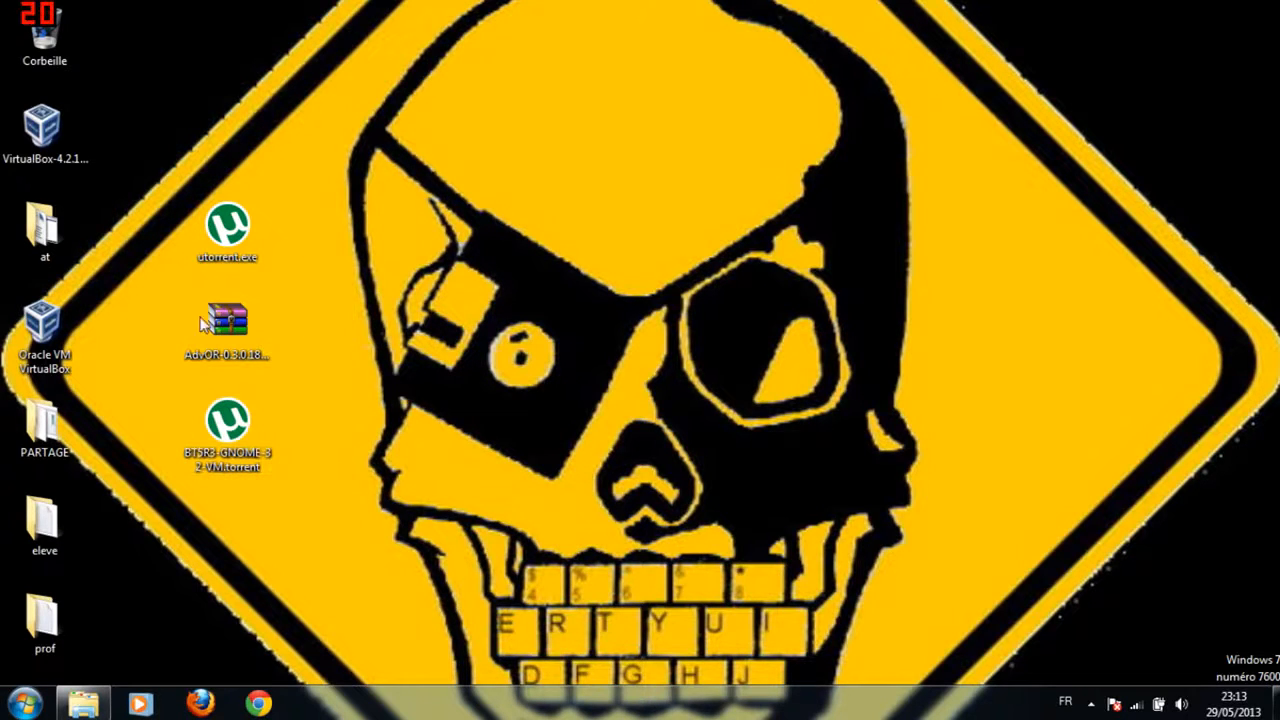
# Launch the utorrent.exe installer from the desktop and allow it to run despite the security warning.
pyautogui.click(240, 235)
pyautogui.doubleClick(240, 235)
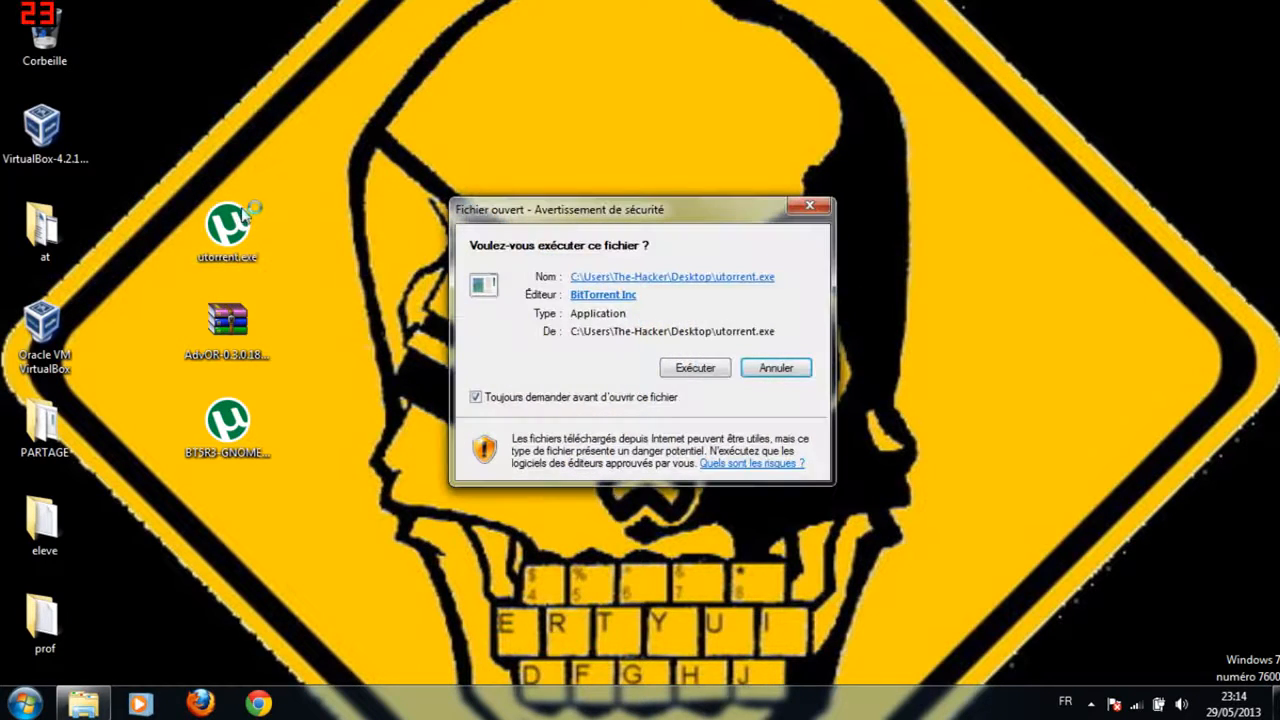
pyautogui.click(695, 368)
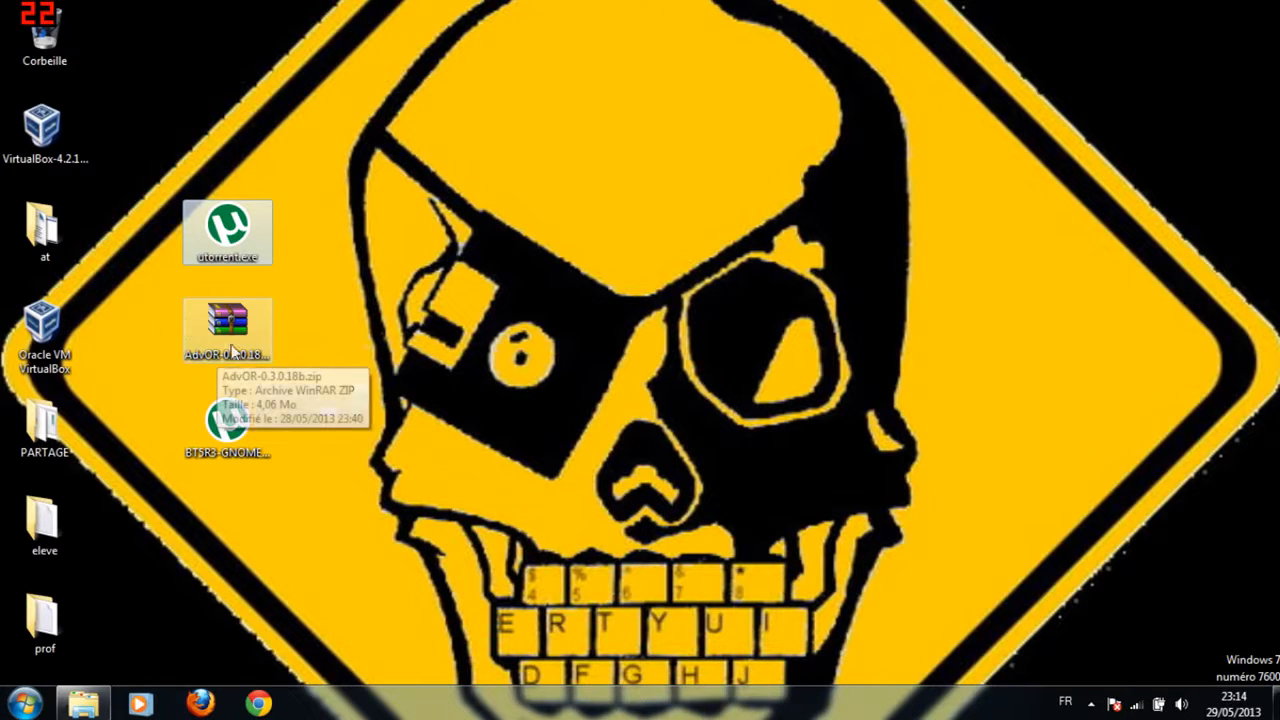
pyautogui.click(445, 192)
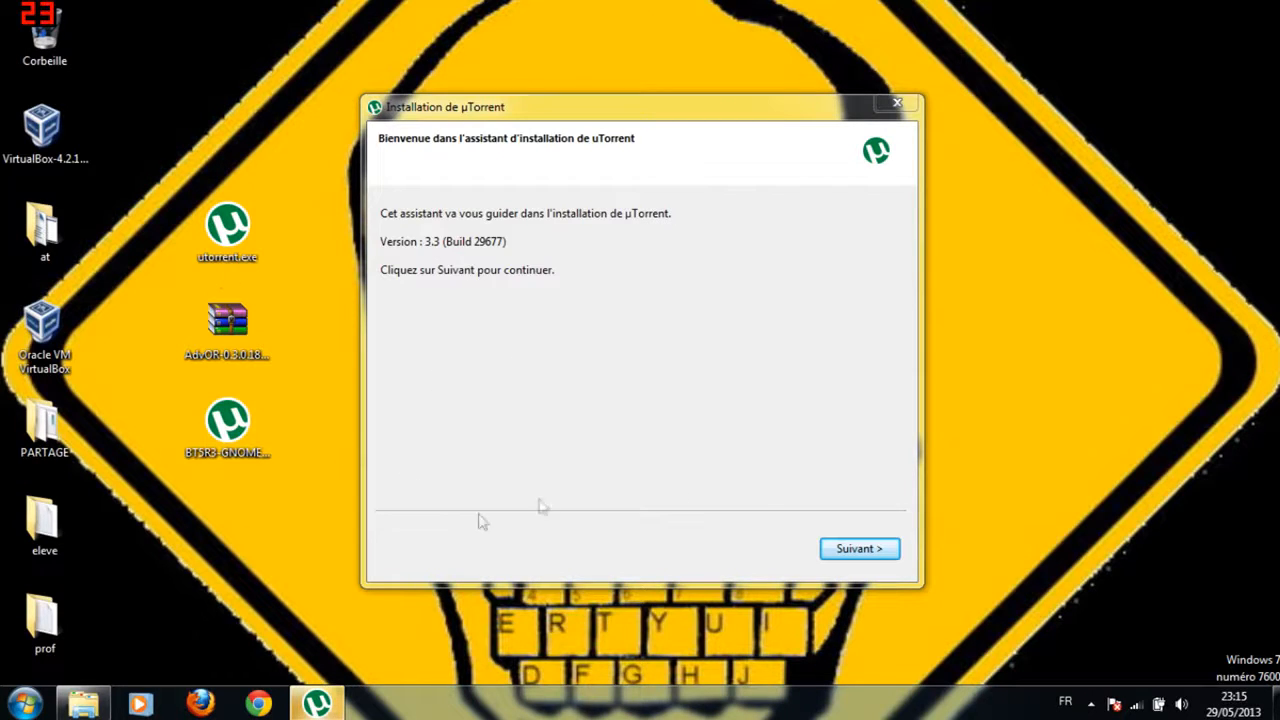
# Proceed through the µTorrent setup, accepting the licence and keeping the default install folder, shortcuts, firewall exception and file types.
pyautogui.click(860, 550)
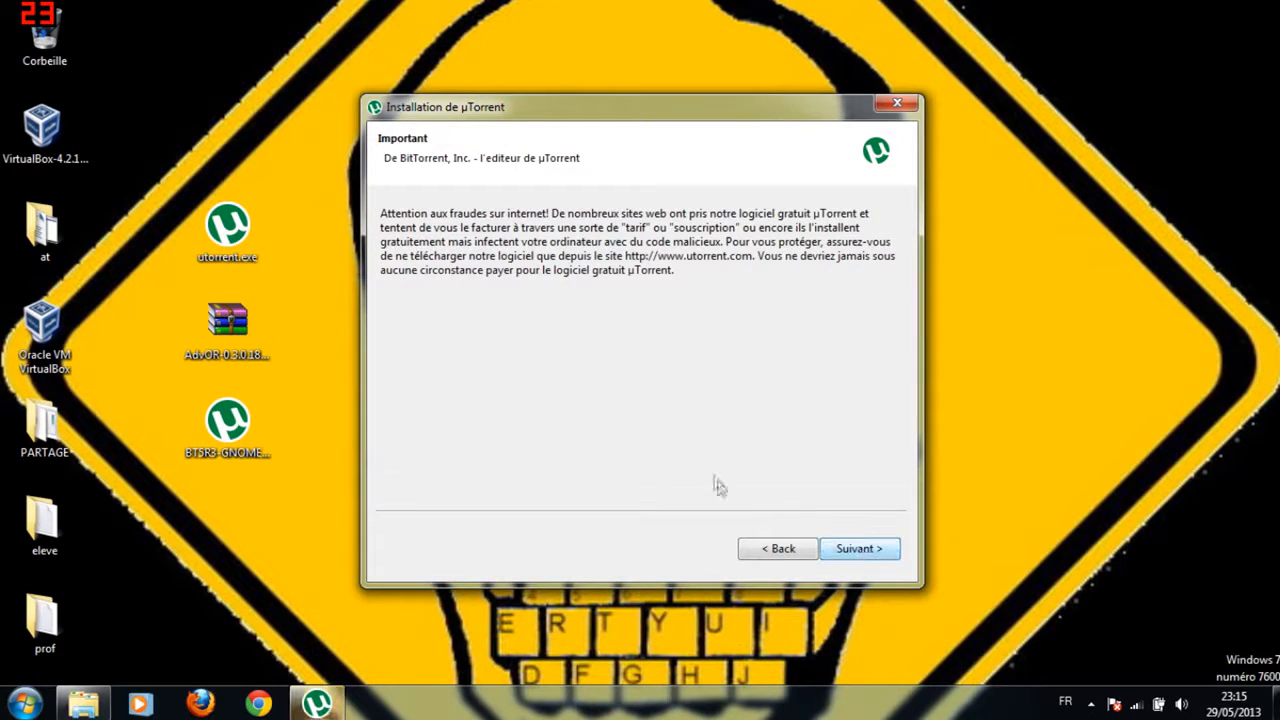
pyautogui.click(857, 548)
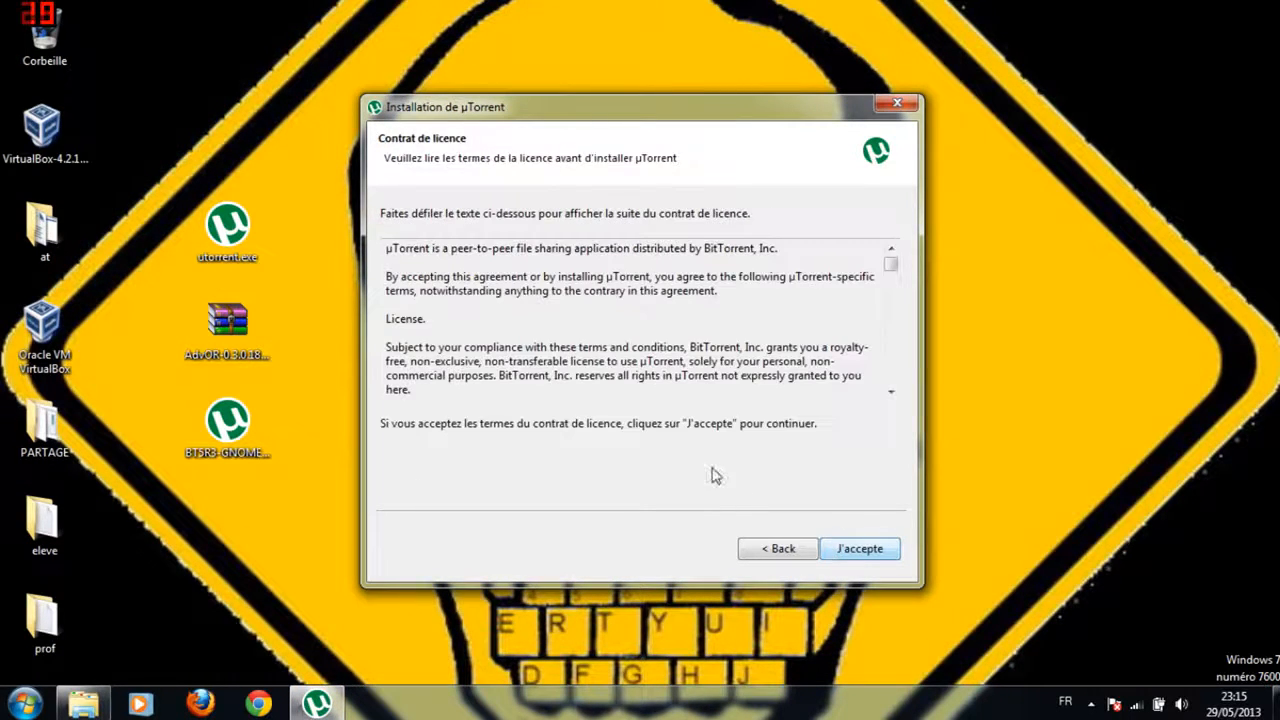
pyautogui.click(835, 548)
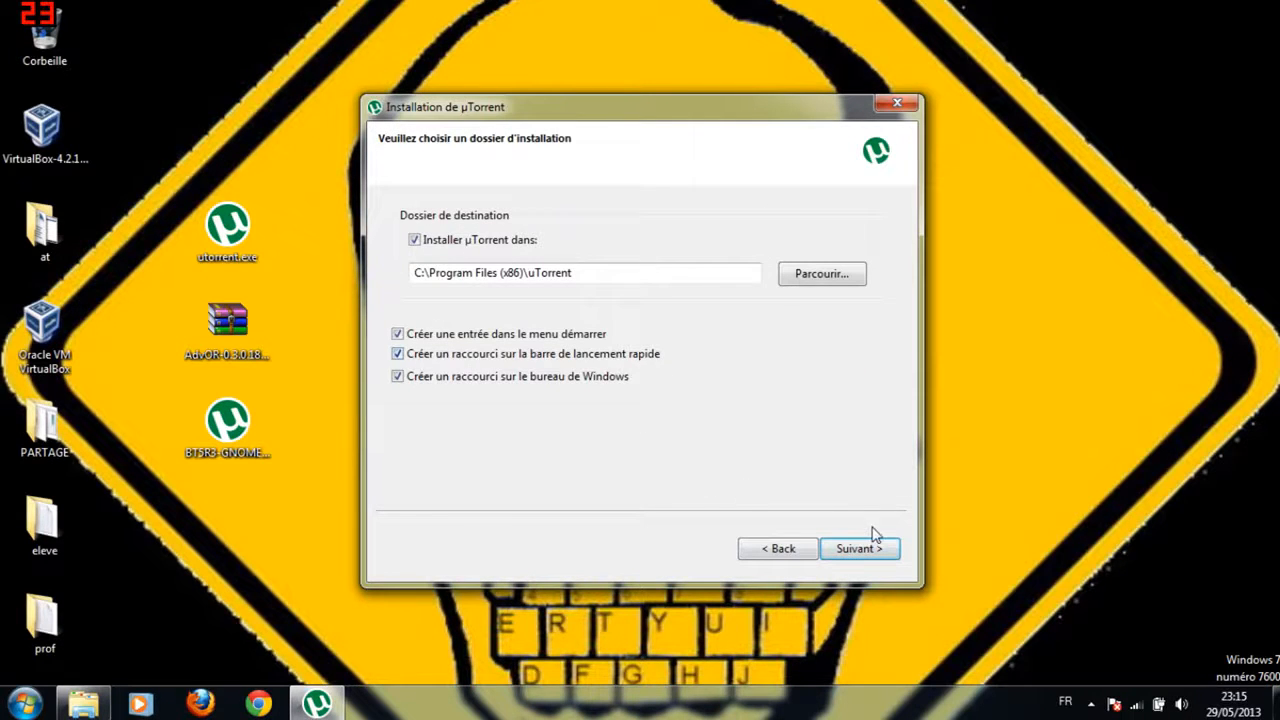
pyautogui.click(875, 557)
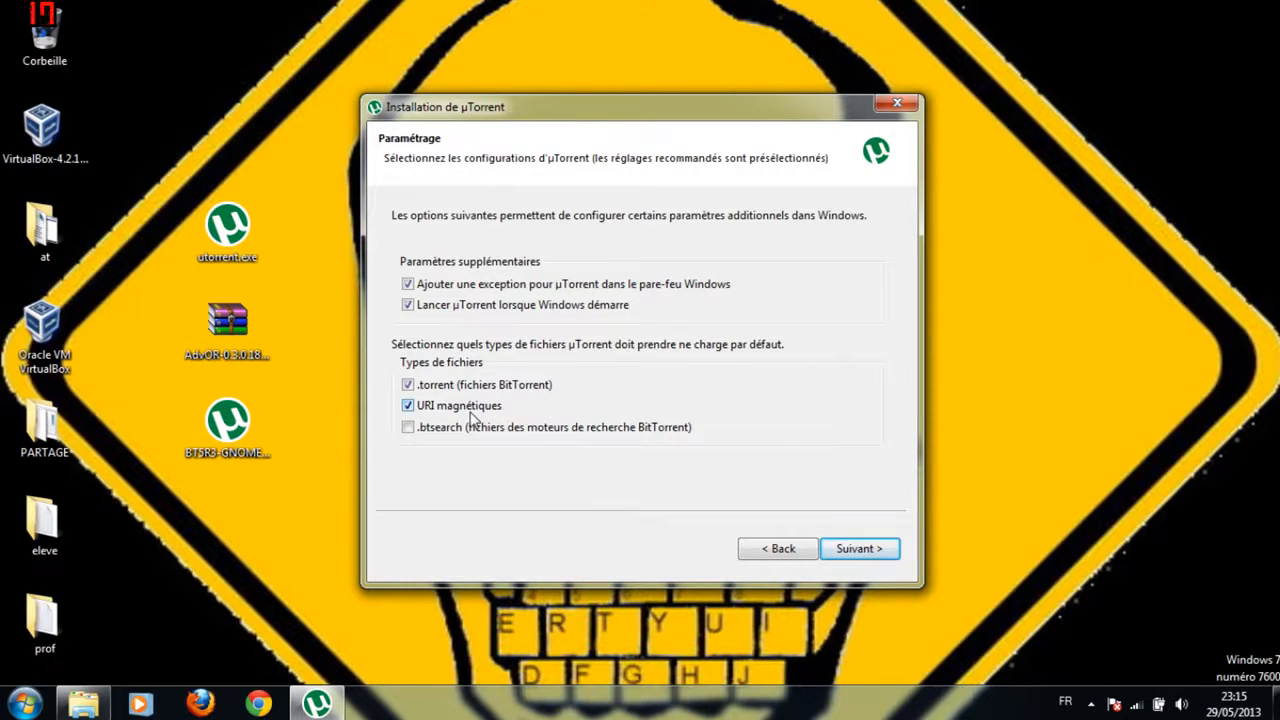
pyautogui.click(852, 550)
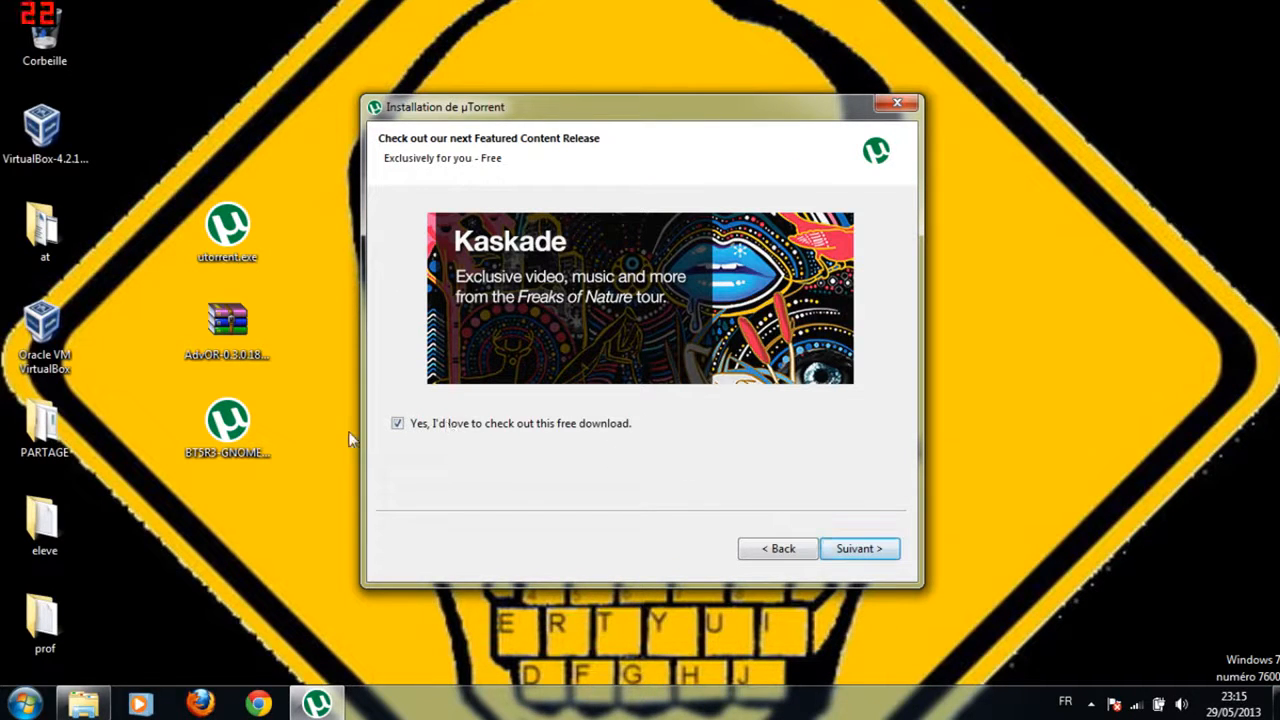
pyautogui.click(856, 552)
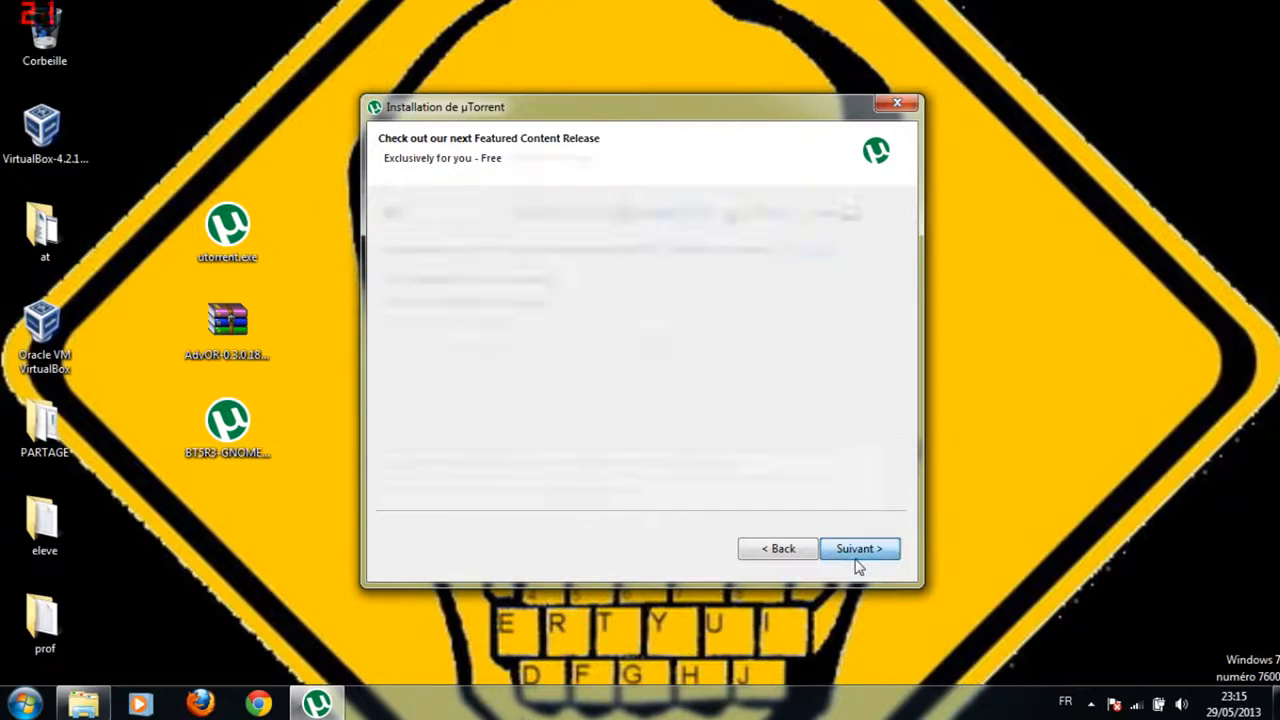
# Choose Custom Installation without the toolbar and finish the µTorrent setup.
pyautogui.click(385, 302)
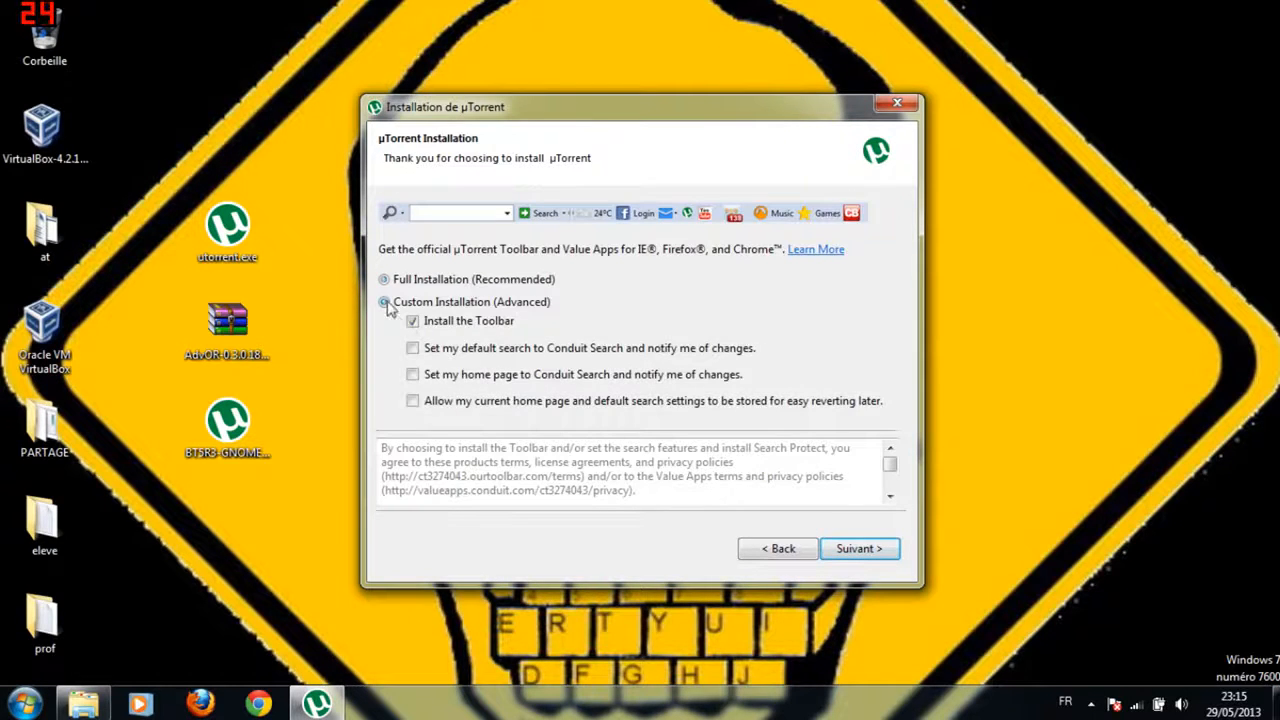
pyautogui.click(412, 321)
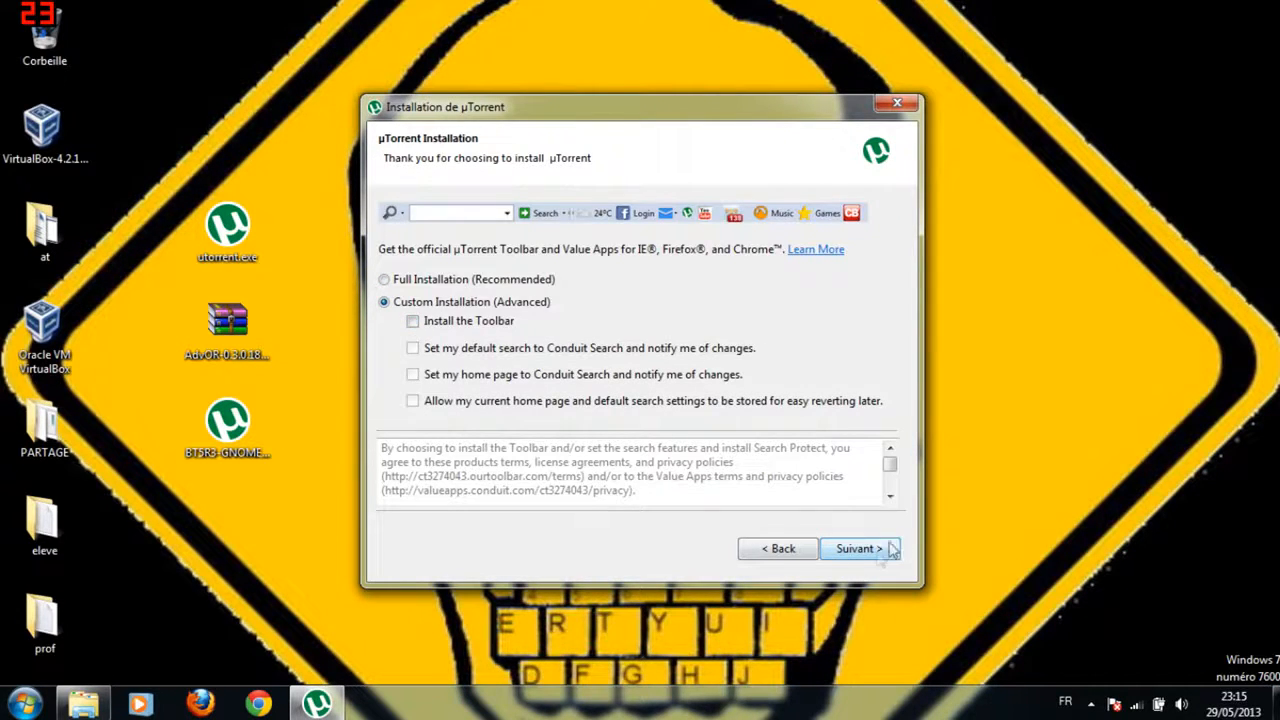
pyautogui.click(850, 548)
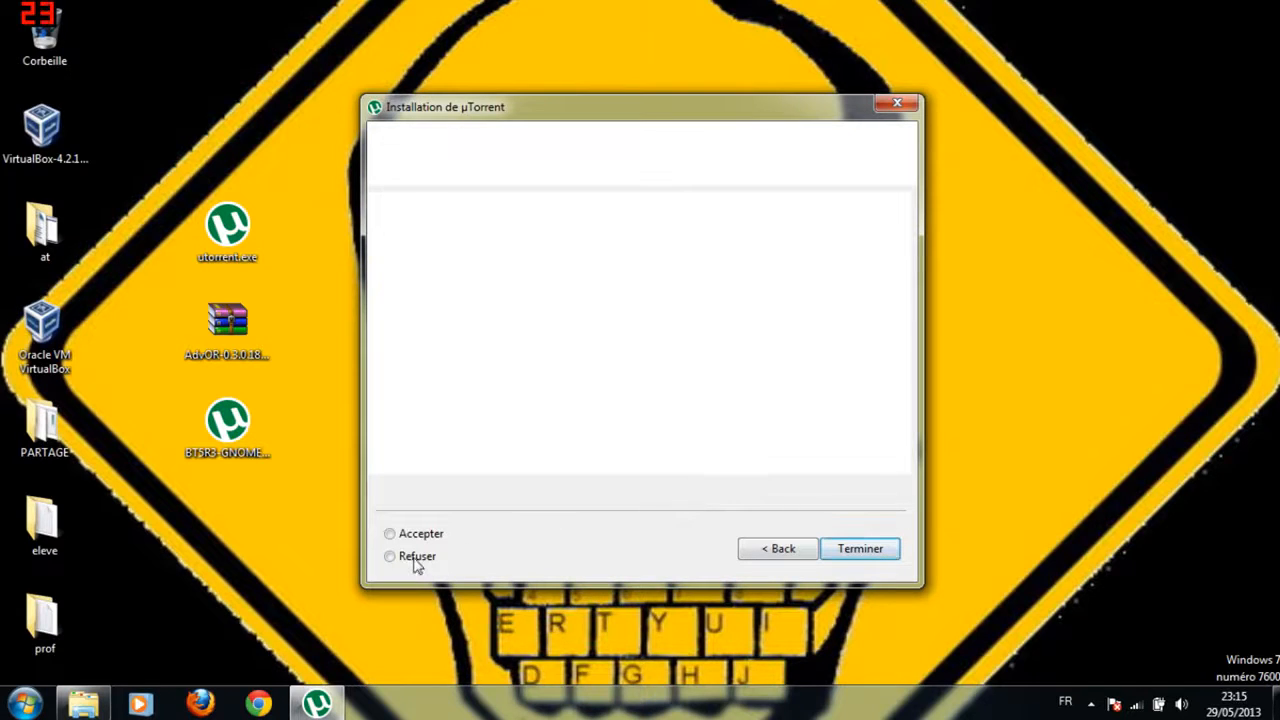
pyautogui.click(858, 548)
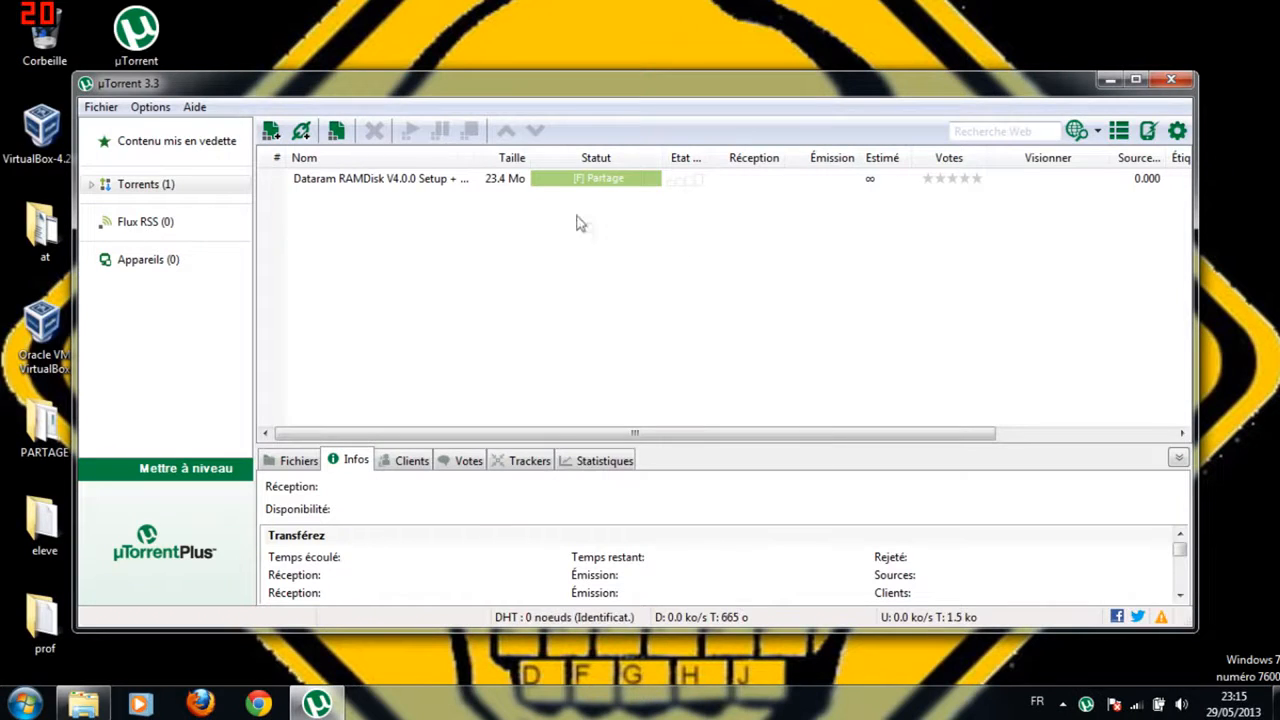
# Delete the Dataram RAMDisk torrent from the torrent list.
pyautogui.click(440, 186)
pyautogui.press('Delete')
pyautogui.press('Return')
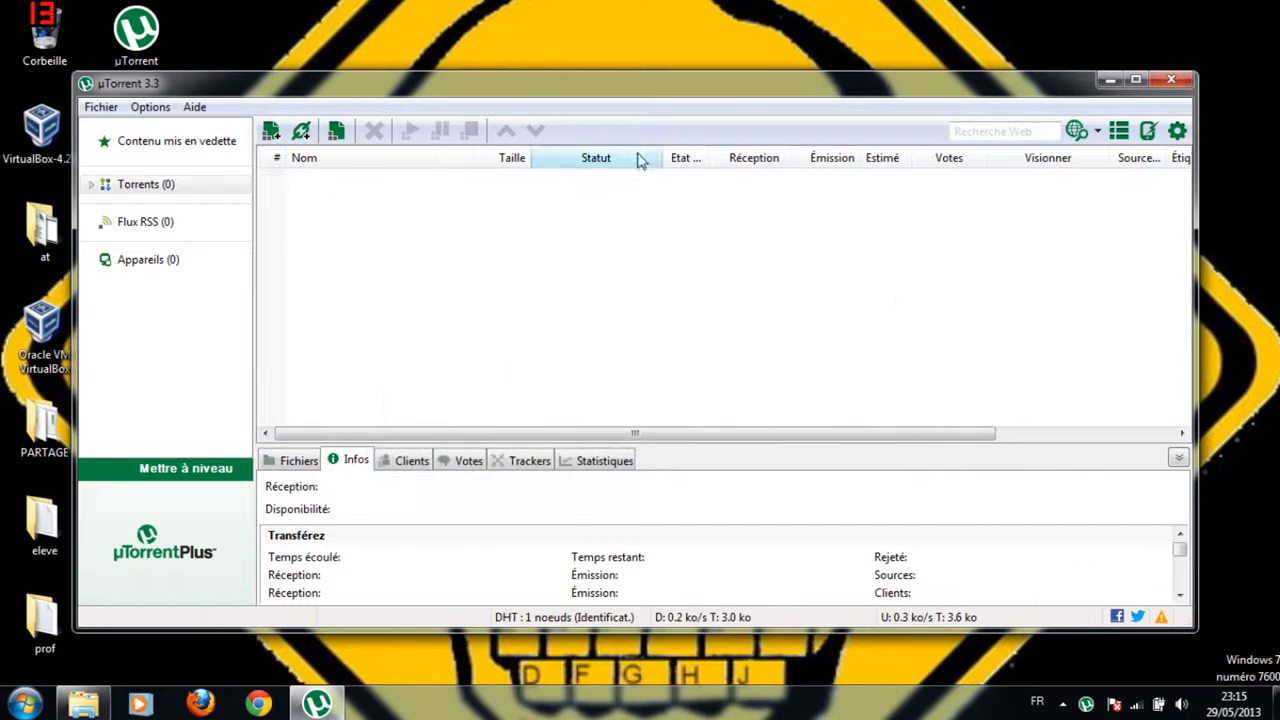
# Snap µTorrent to half the desktop, add the BT5R3-GNOME-32-VM torrent with default options, and stop its download.
pyautogui.moveTo(648, 83); pyautogui.dragTo(1279, 0)
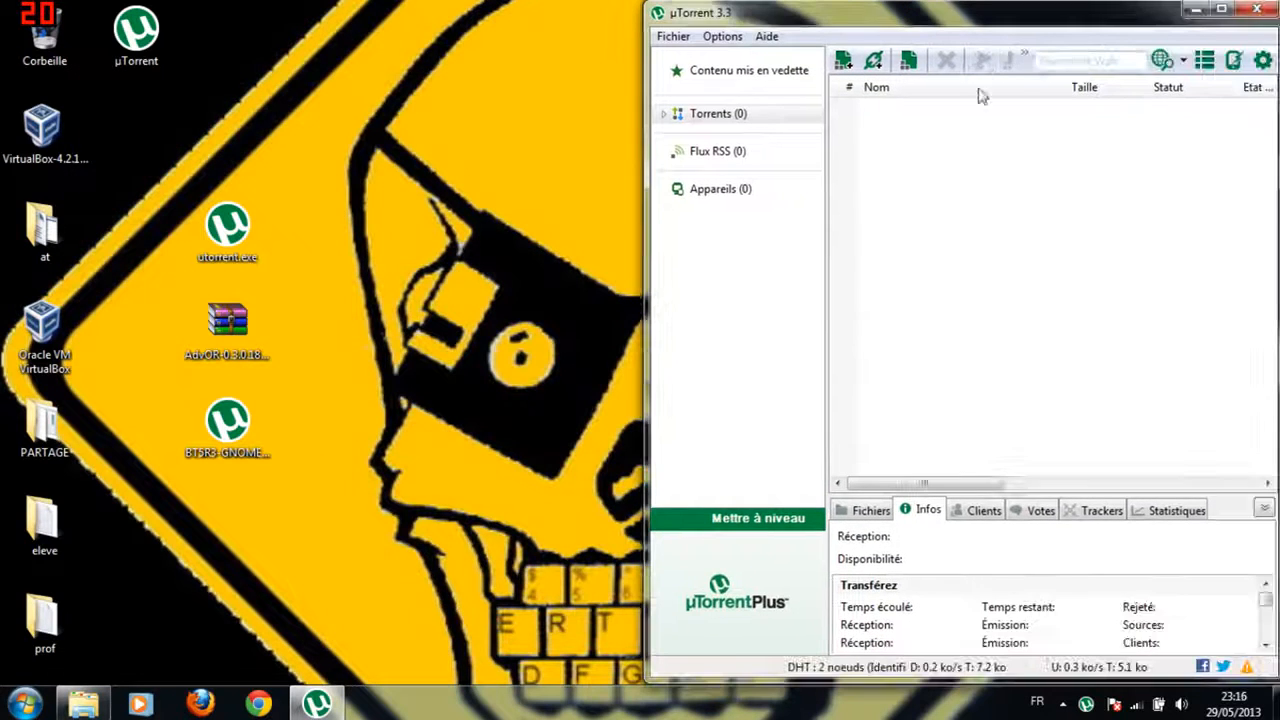
pyautogui.moveTo(240, 425); pyautogui.dragTo(667, 303)
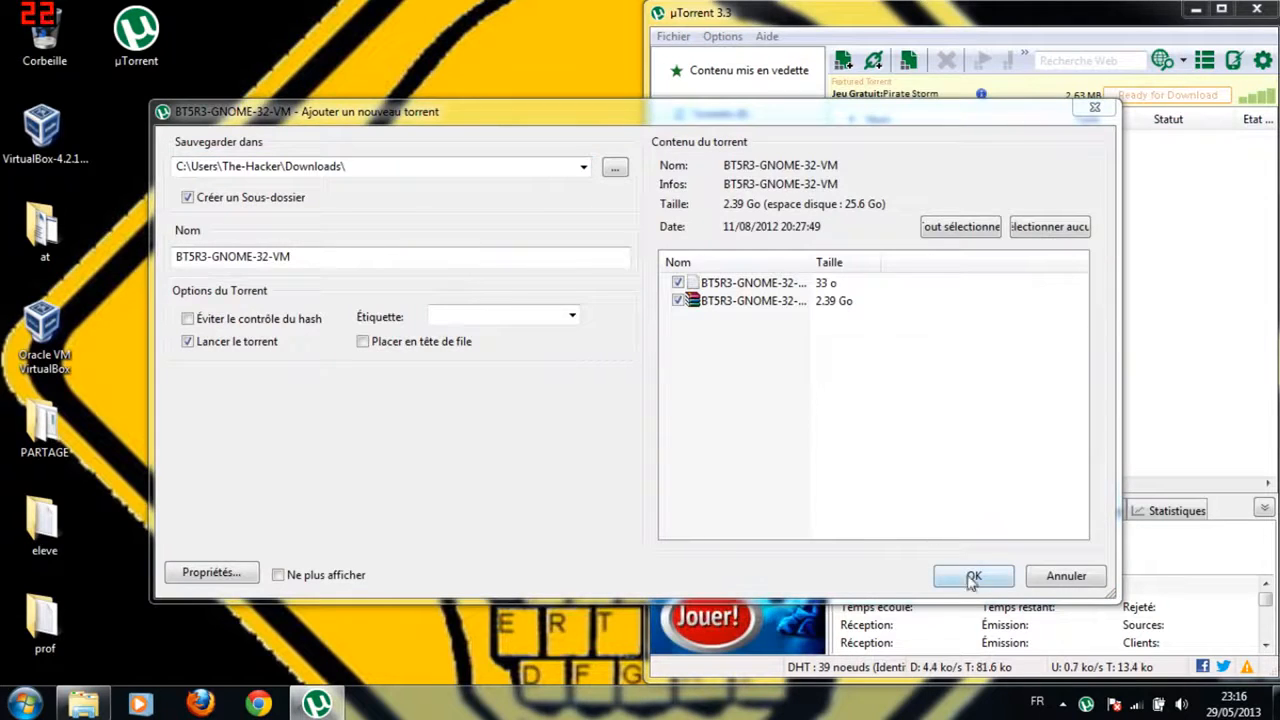
pyautogui.click(972, 578)
pyautogui.rightClick(914, 143)
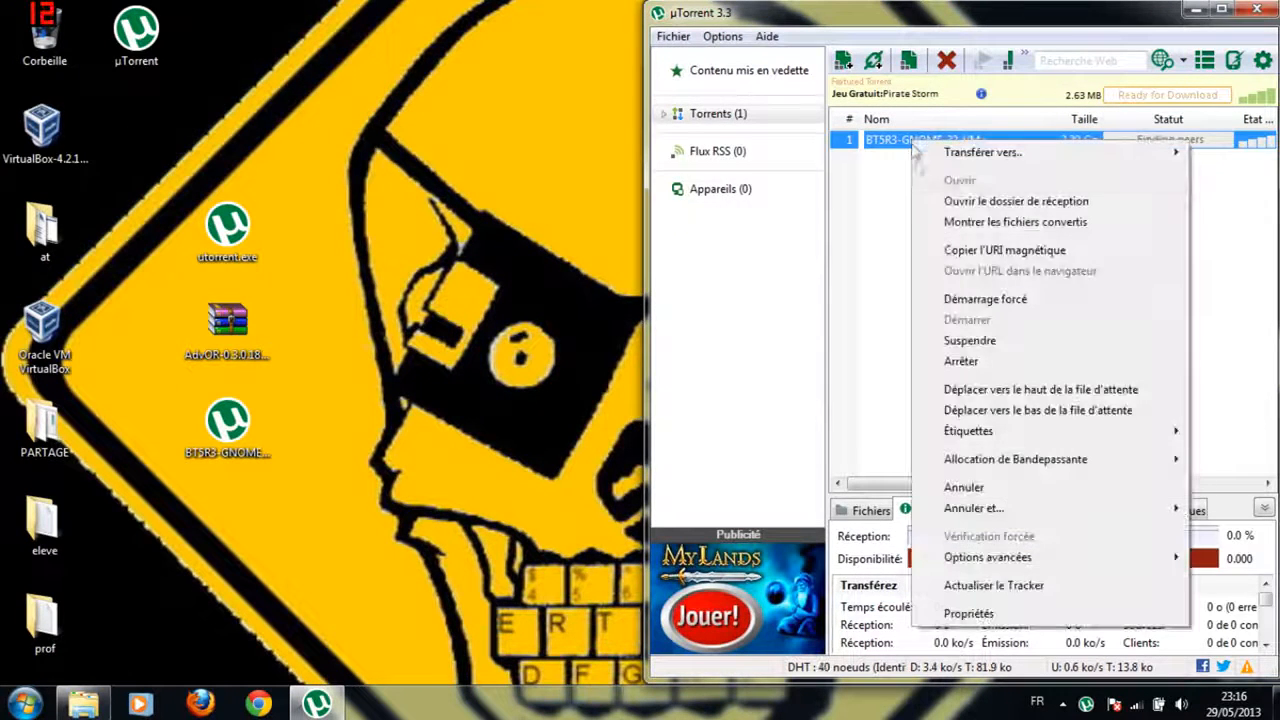
pyautogui.click(964, 361)
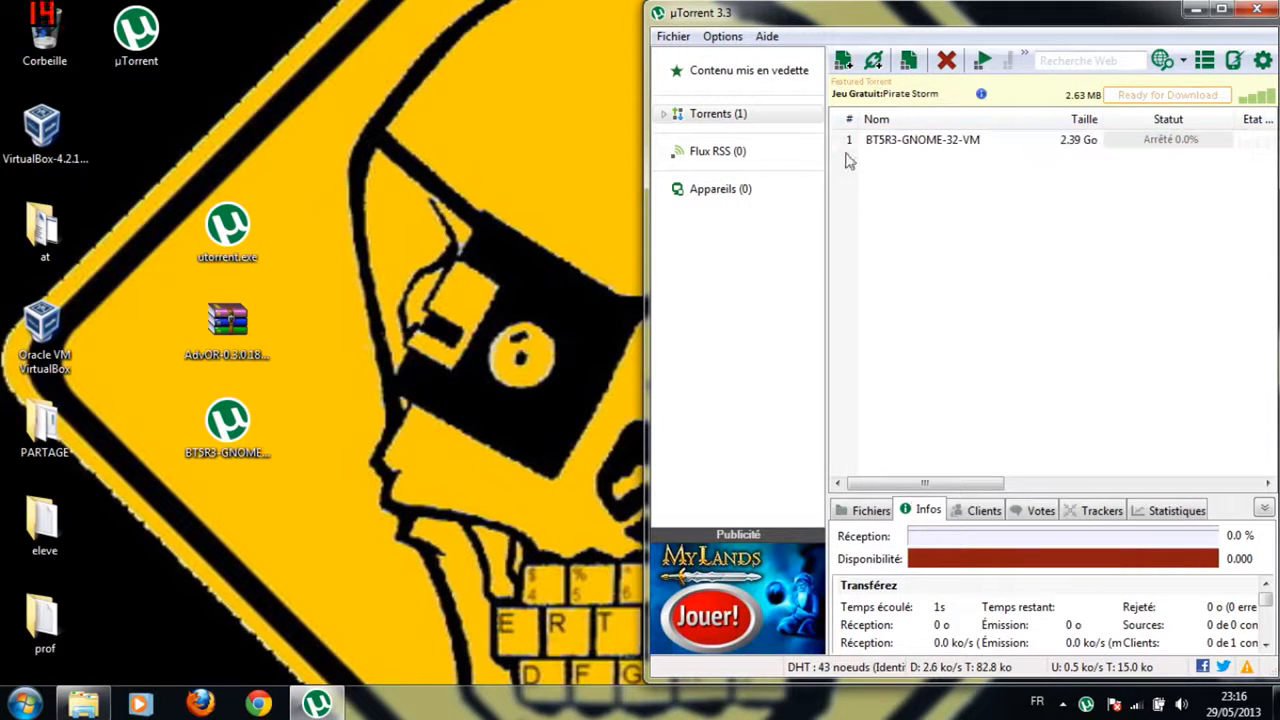
pyautogui.click(724, 38)
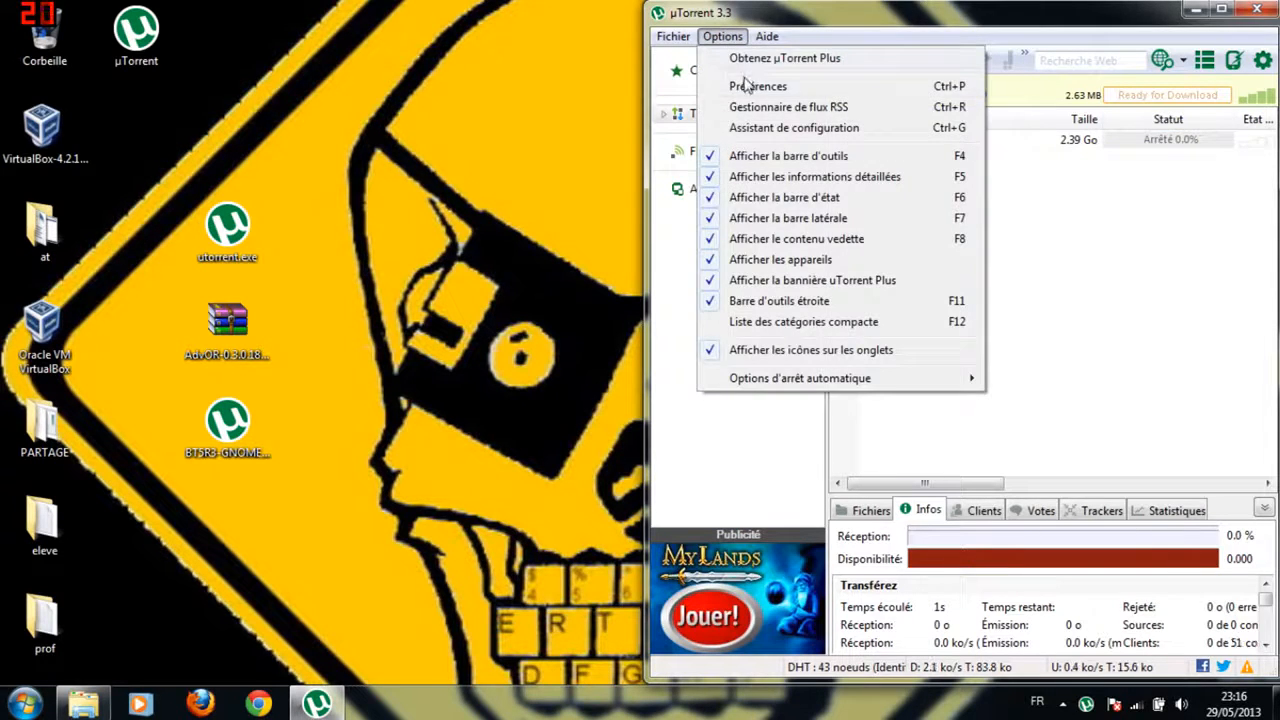
pyautogui.click(1153, 451)
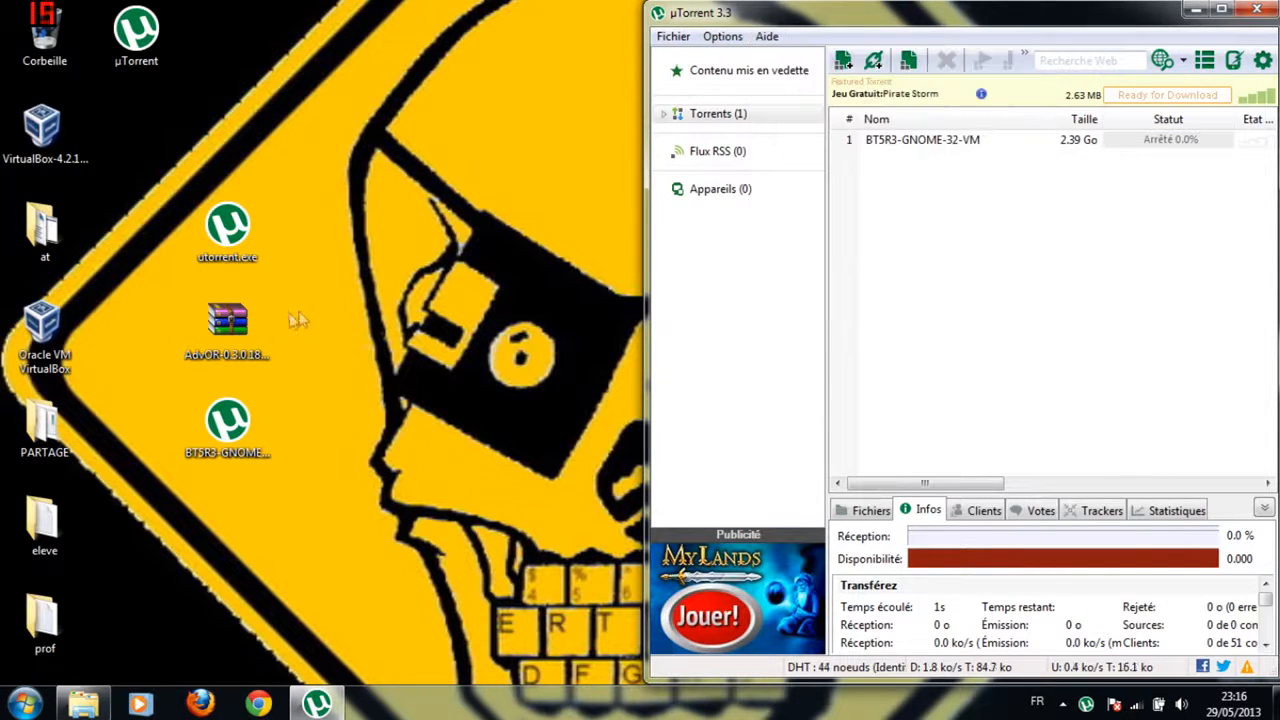
# Extract AdvOR-0.3.0.18b.zip on the desktop into its own folder and open the AdvOR subfolder inside it.
pyautogui.rightClick(257, 322)
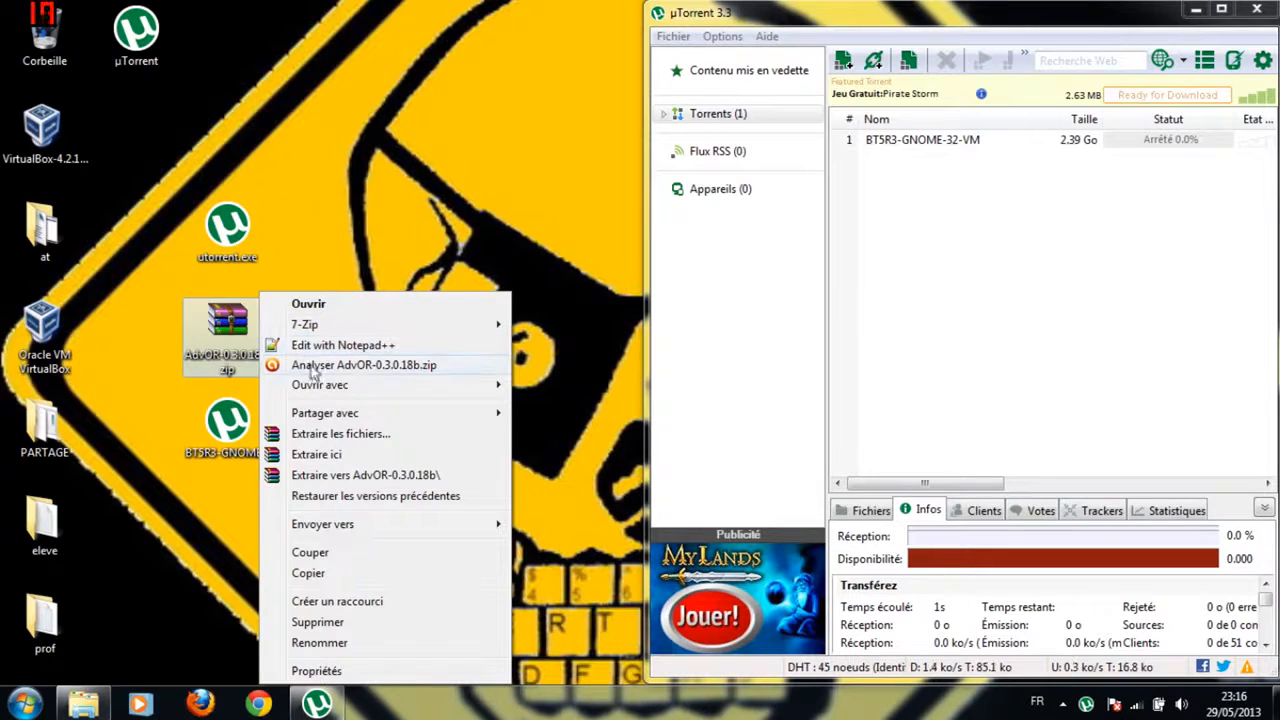
pyautogui.click(349, 474)
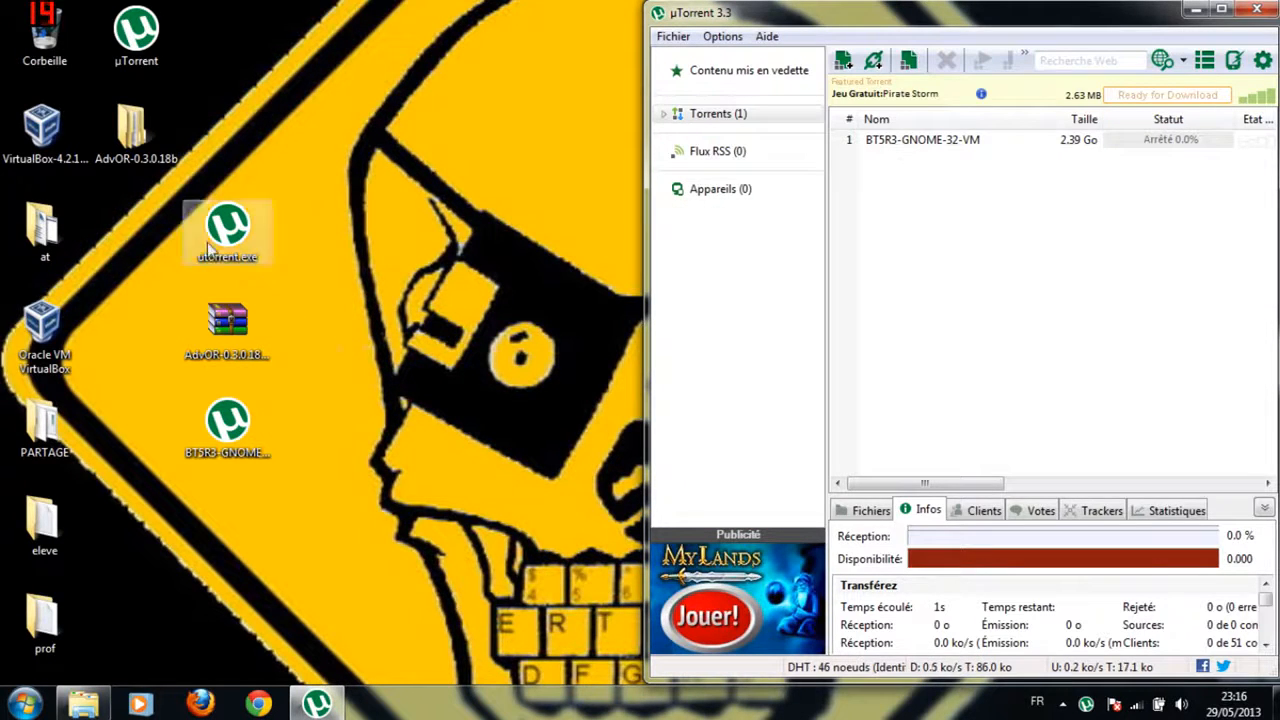
pyautogui.click(137, 150)
pyautogui.doubleClick(137, 150)
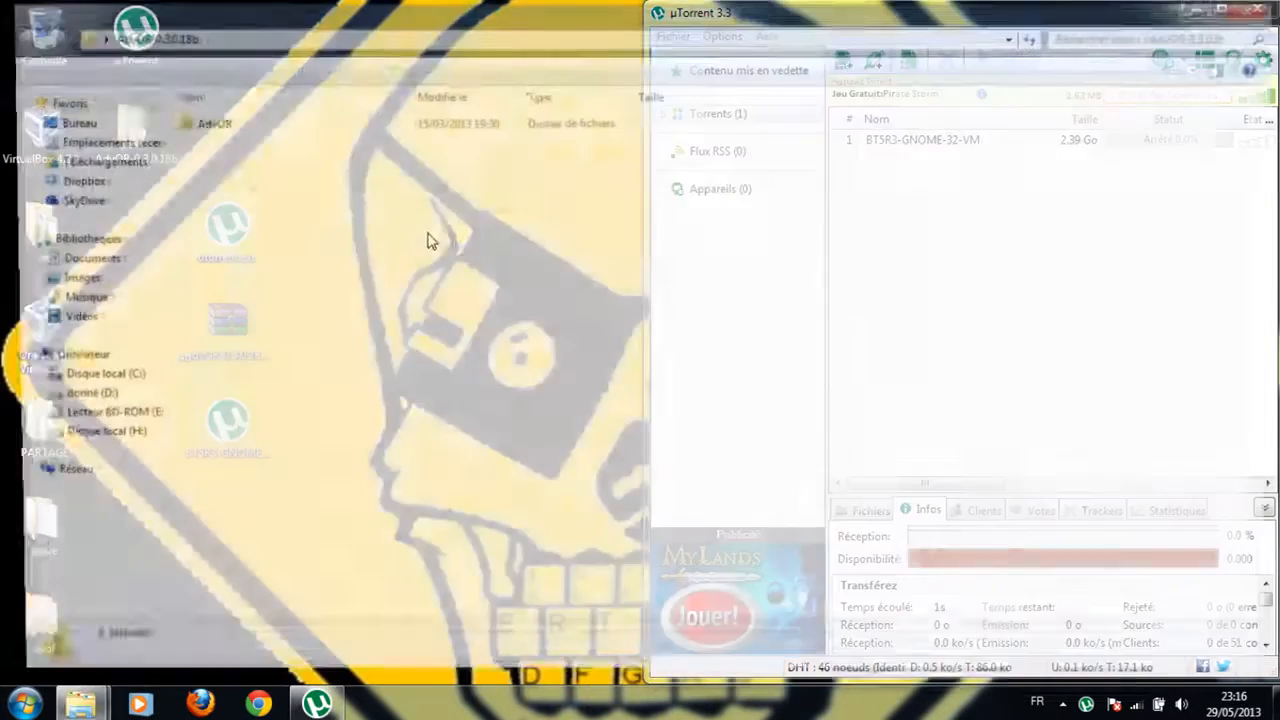
pyautogui.click(230, 133)
pyautogui.doubleClick(230, 133)
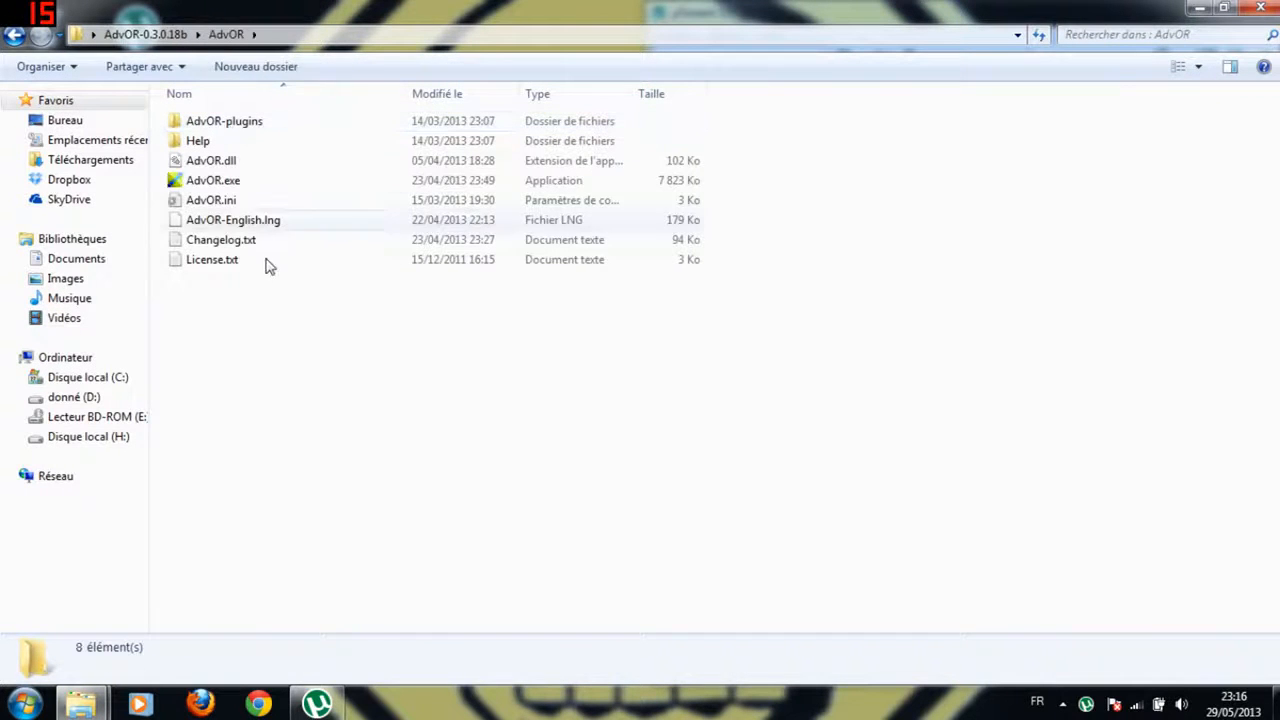
# Run AdvOR.exe and arrange its window side by side with µTorrent.
pyautogui.click(226, 186)
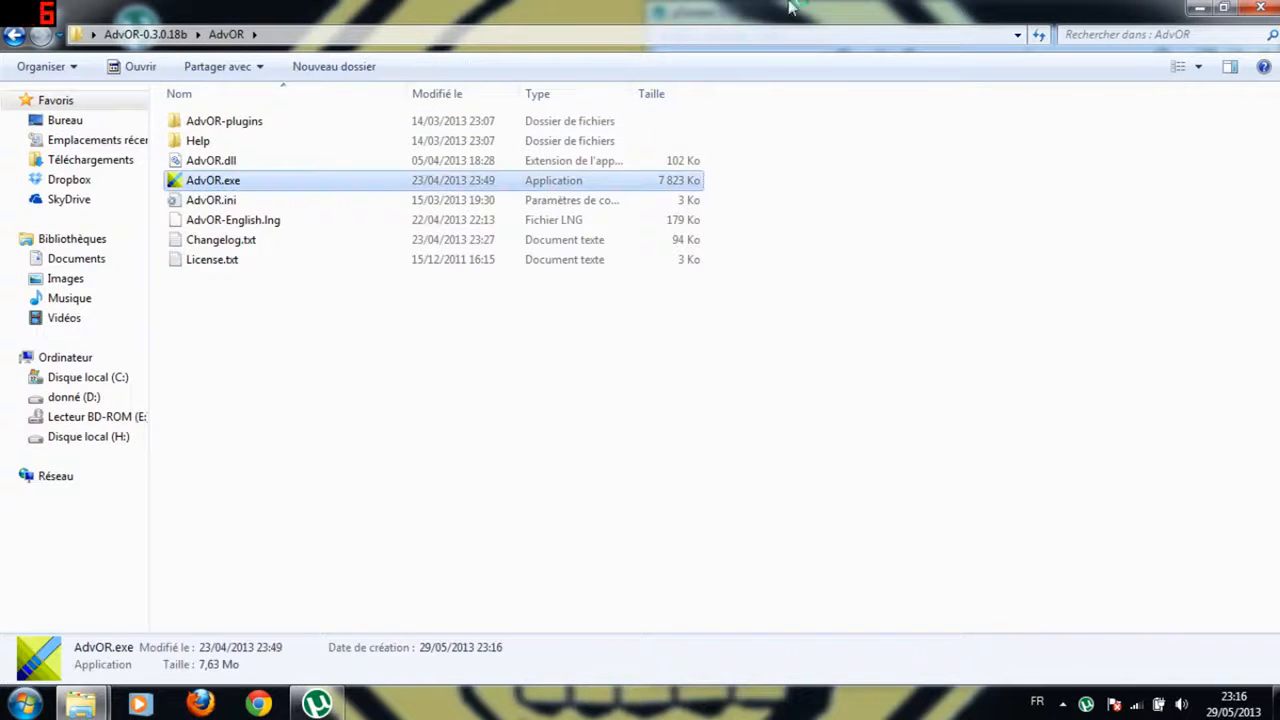
pyautogui.moveTo(806, 6); pyautogui.dragTo(1, 98)
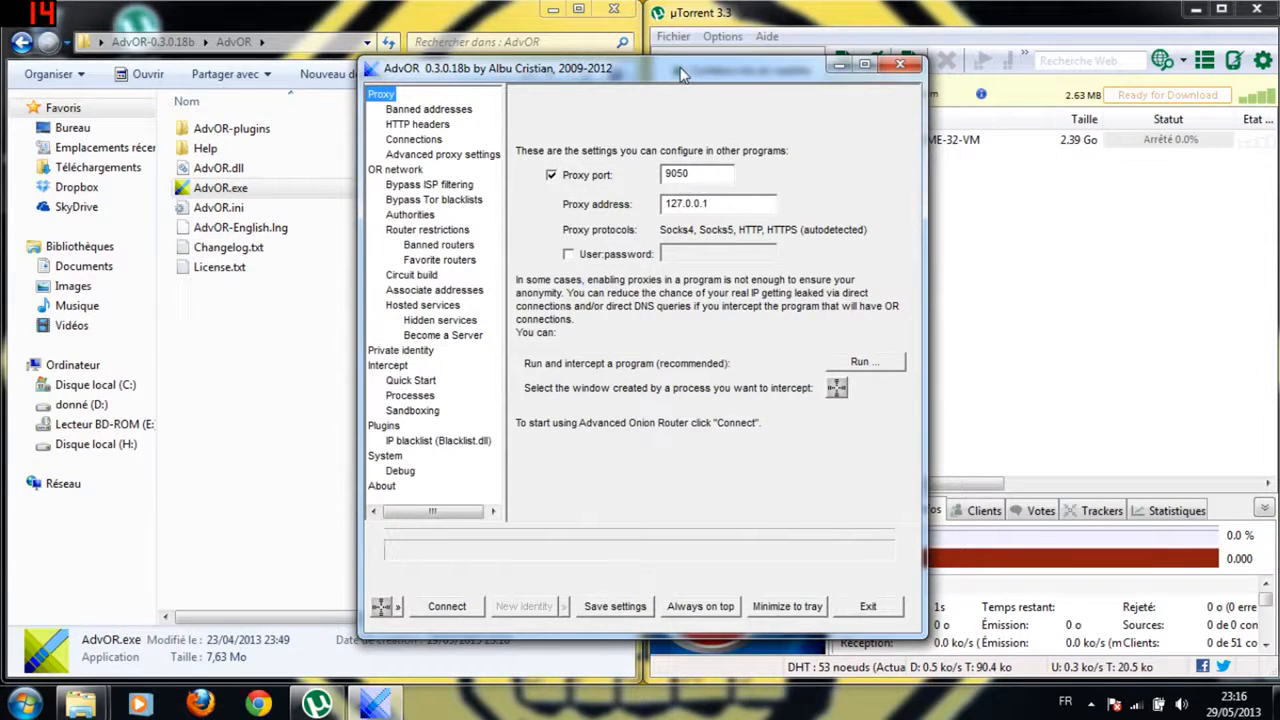
pyautogui.moveTo(680, 75); pyautogui.dragTo(8, 90)
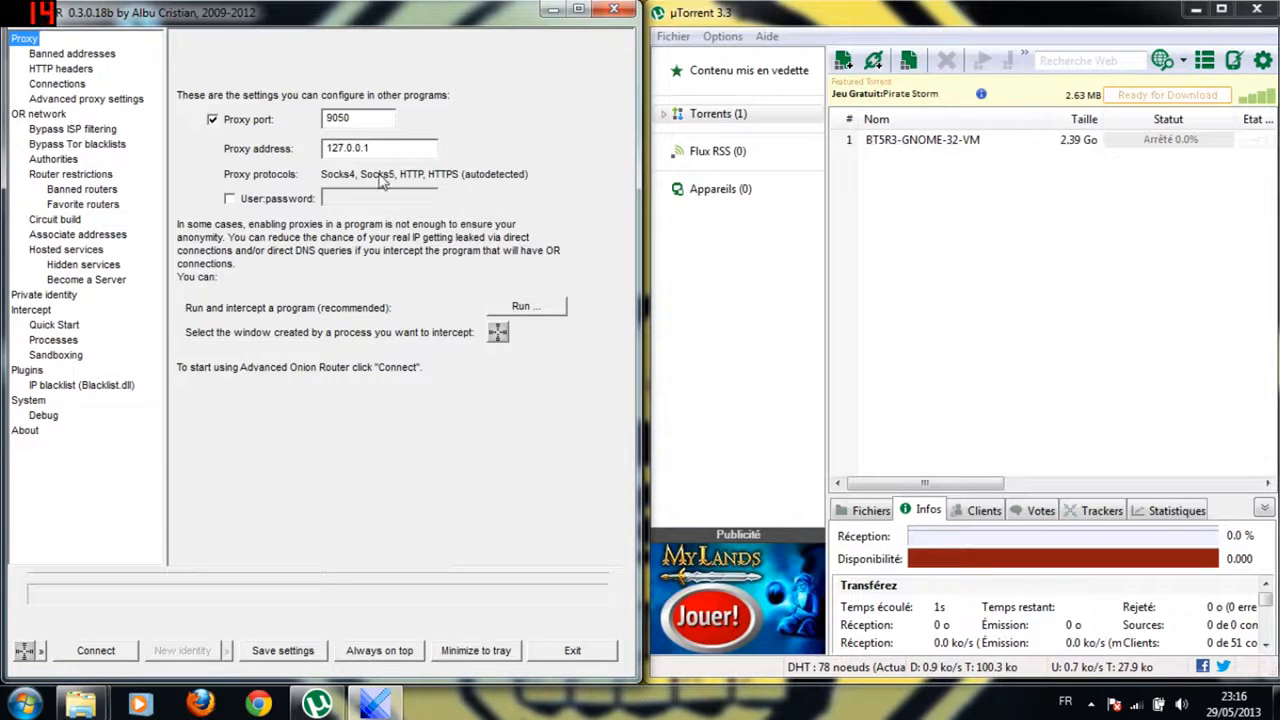
# Examine AdvOR's proxy port and address, and look through its connection, OR network, intercept and IP blacklist settings pages.
pyautogui.moveTo(352, 118); pyautogui.dragTo(280, 128)
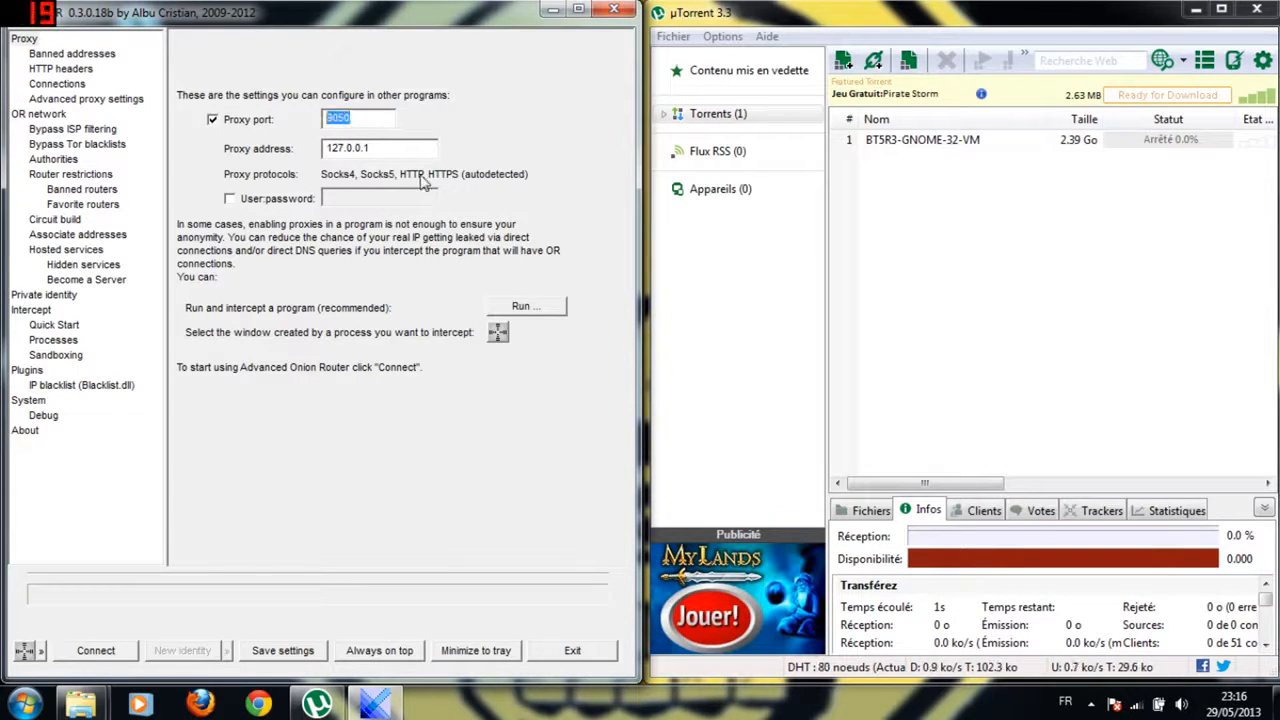
pyautogui.press('Tab')
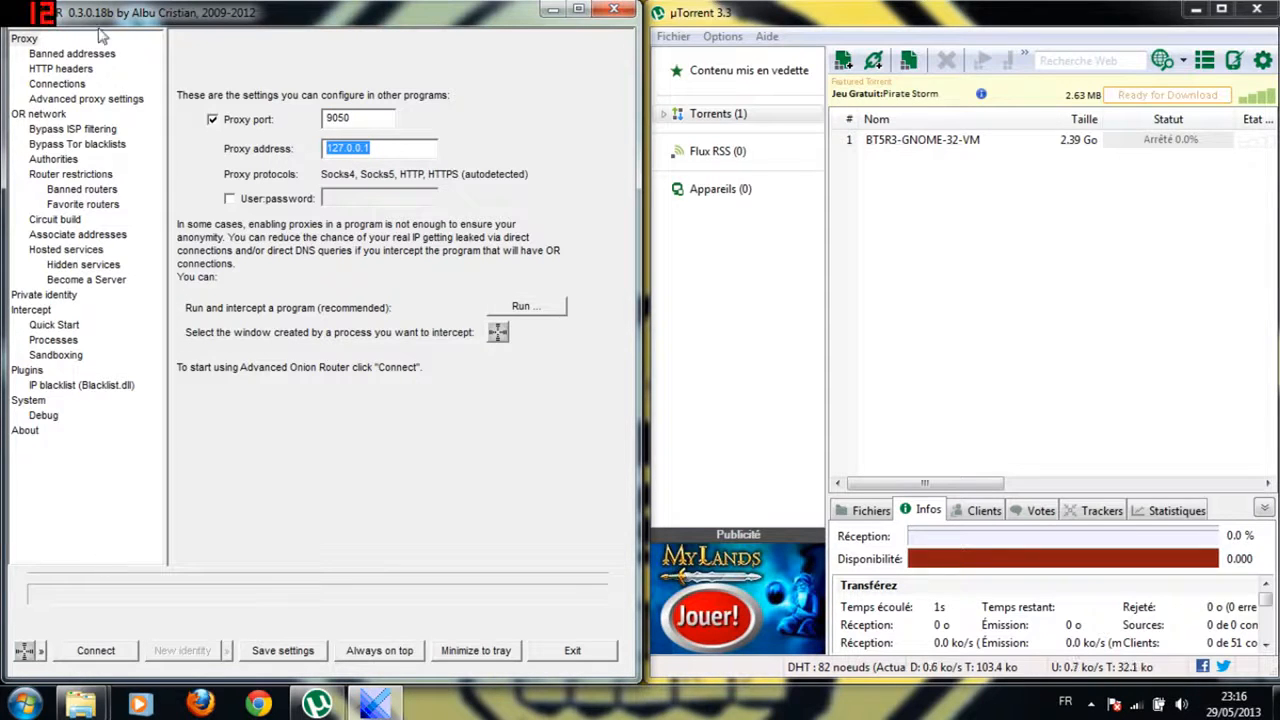
pyautogui.click(88, 69)
pyautogui.click(80, 84)
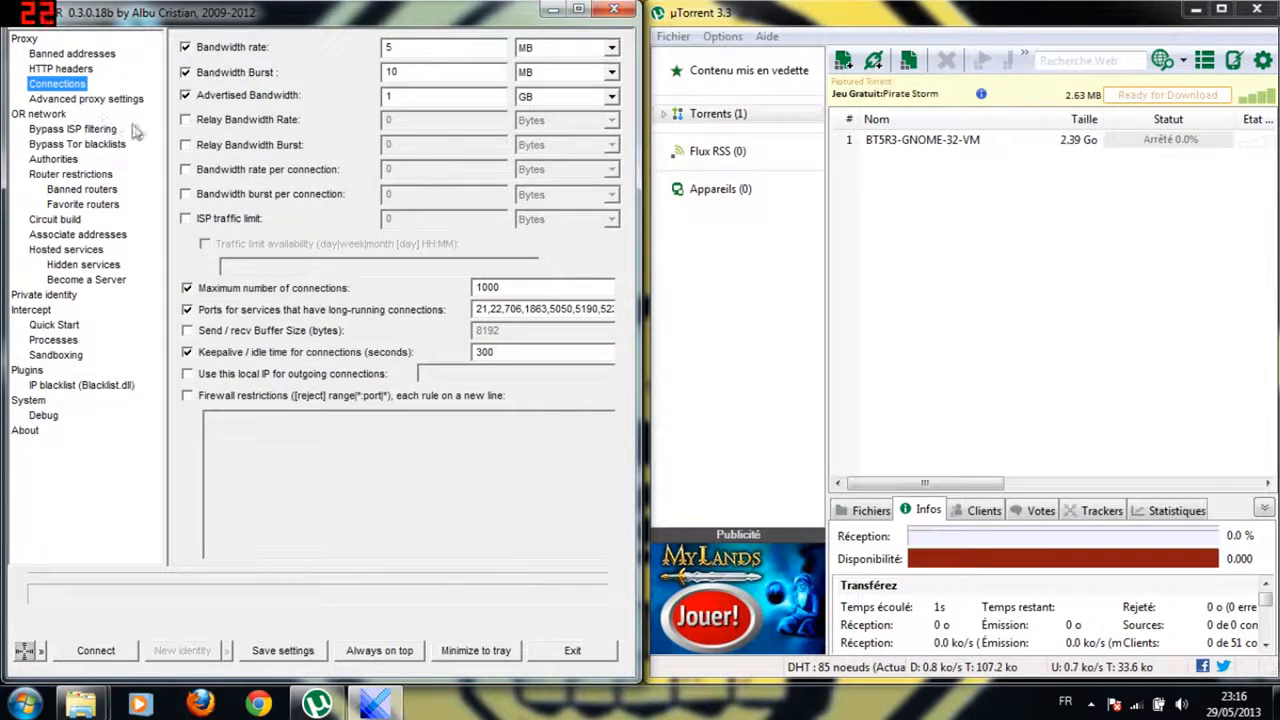
pyautogui.click(98, 99)
pyautogui.click(88, 147)
pyautogui.click(72, 174)
pyautogui.click(78, 234)
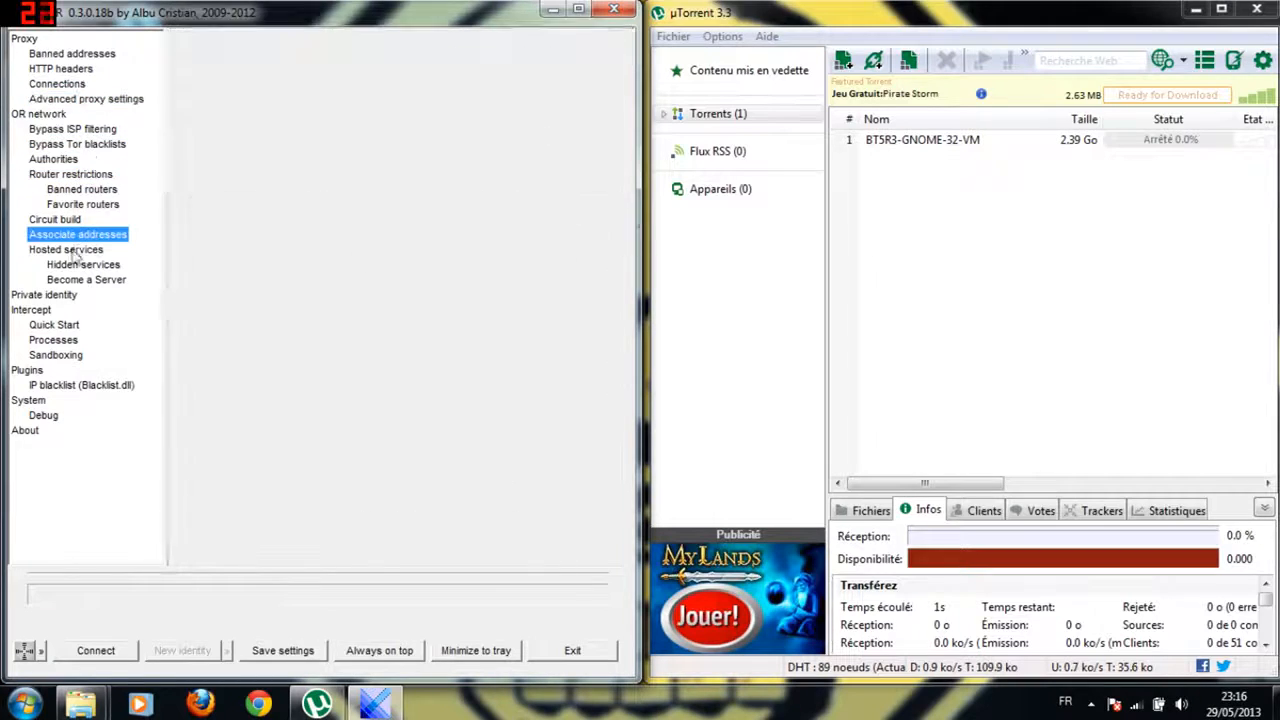
pyautogui.click(78, 324)
pyautogui.click(80, 385)
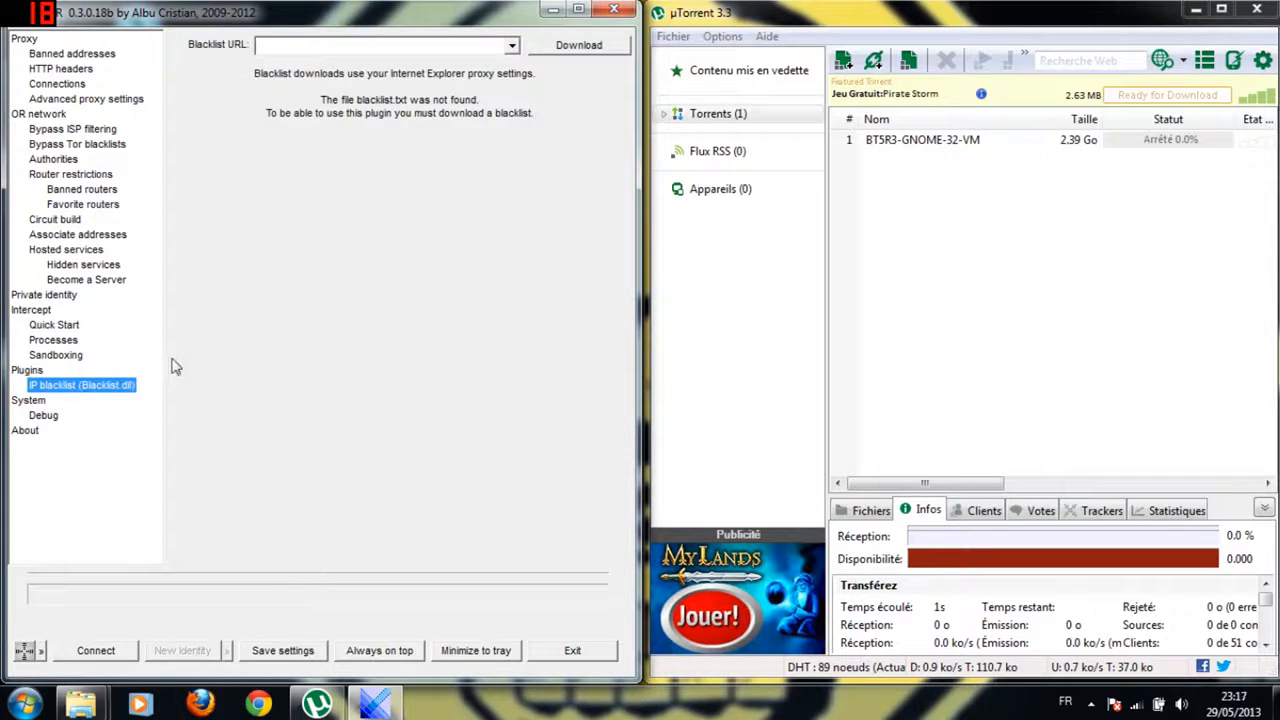
# Connect AdvOR to the OR network and confirm avast's permanent security exclusion for the server certificate.
pyautogui.click(84, 328)
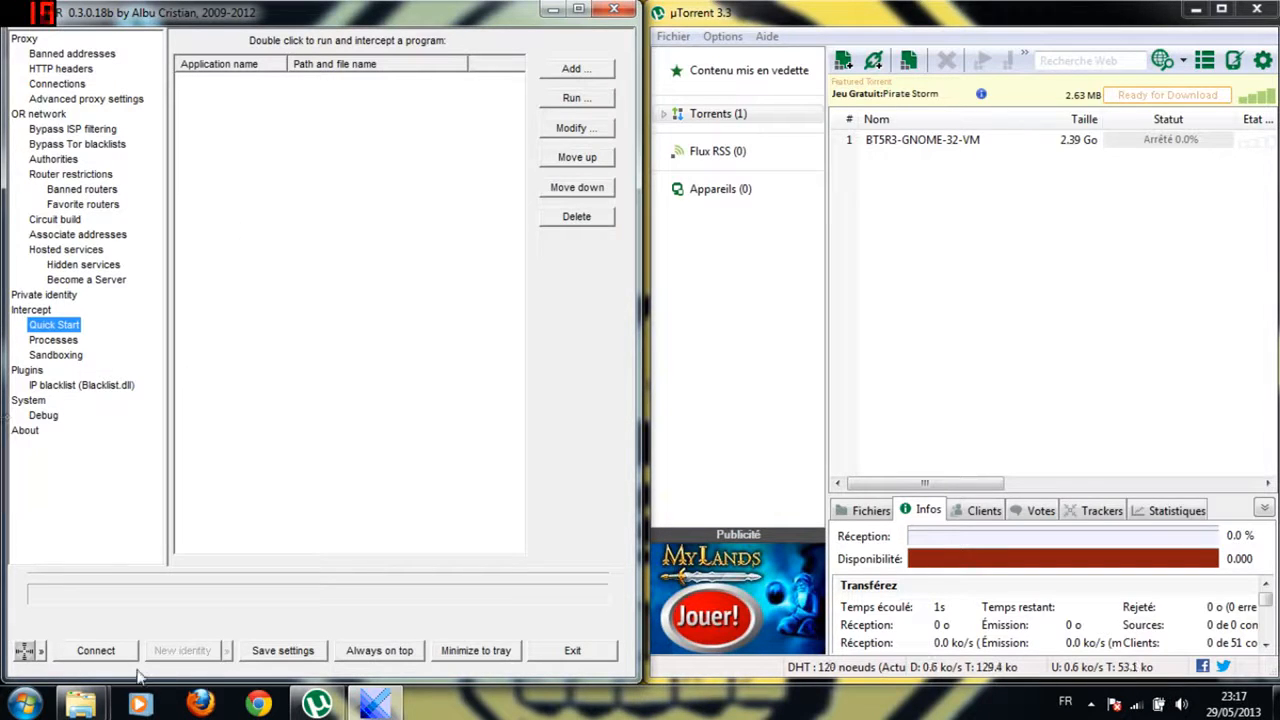
pyautogui.click(108, 52)
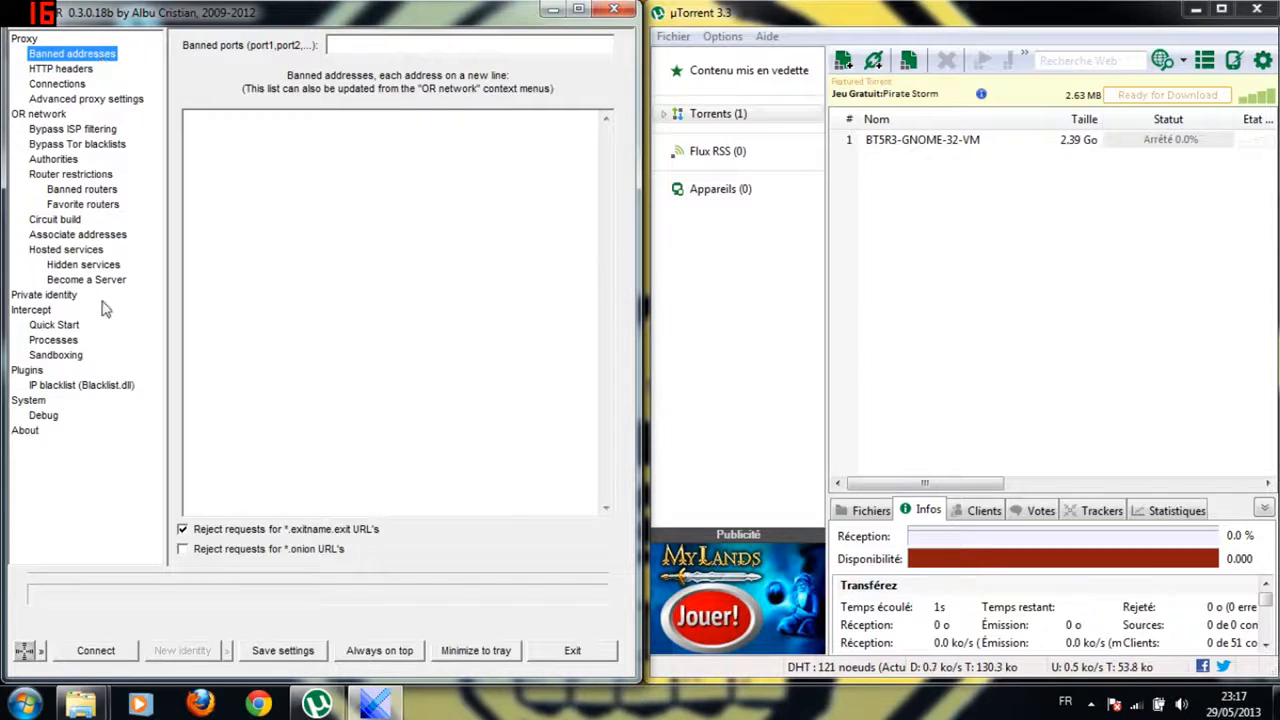
pyautogui.click(28, 38)
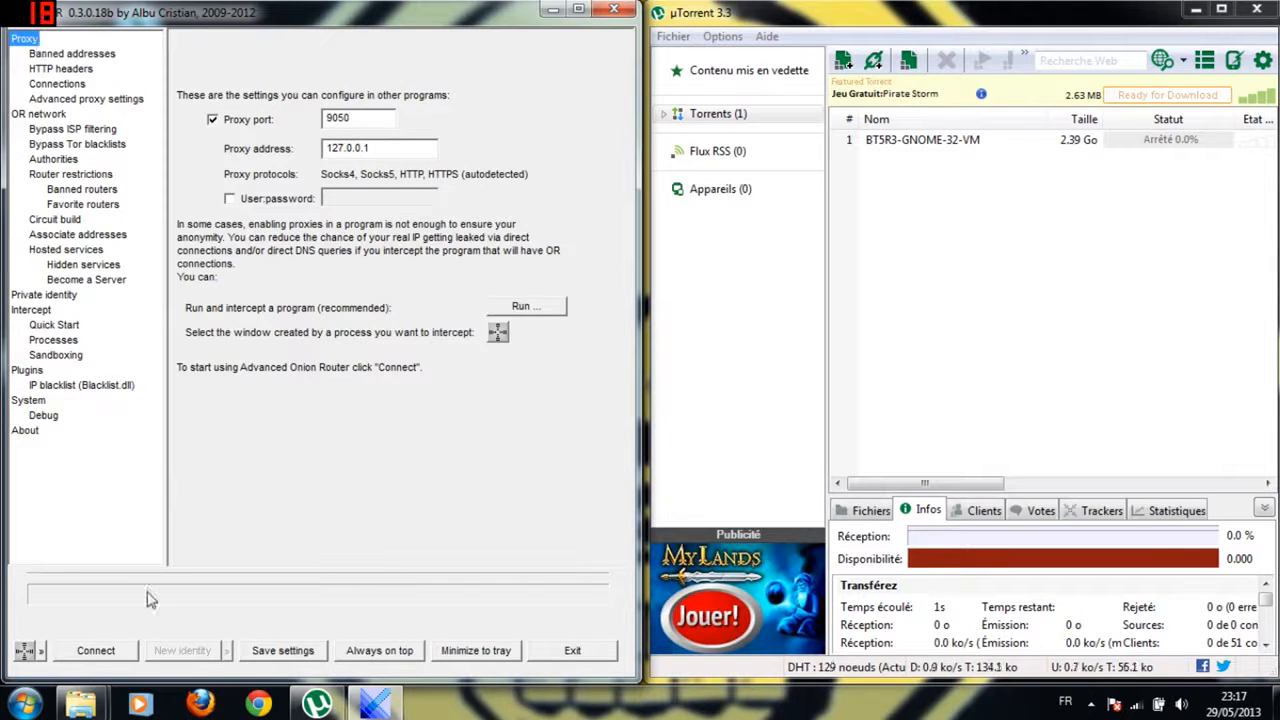
pyautogui.click(106, 655)
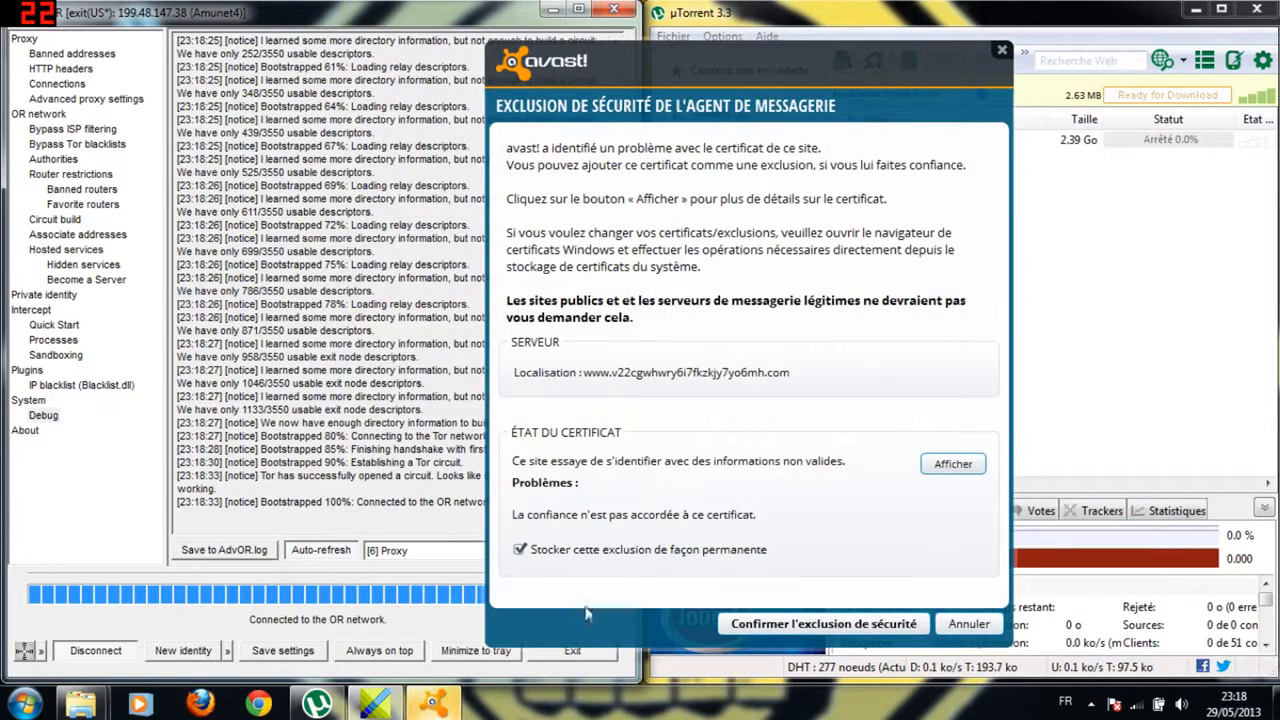
pyautogui.click(812, 624)
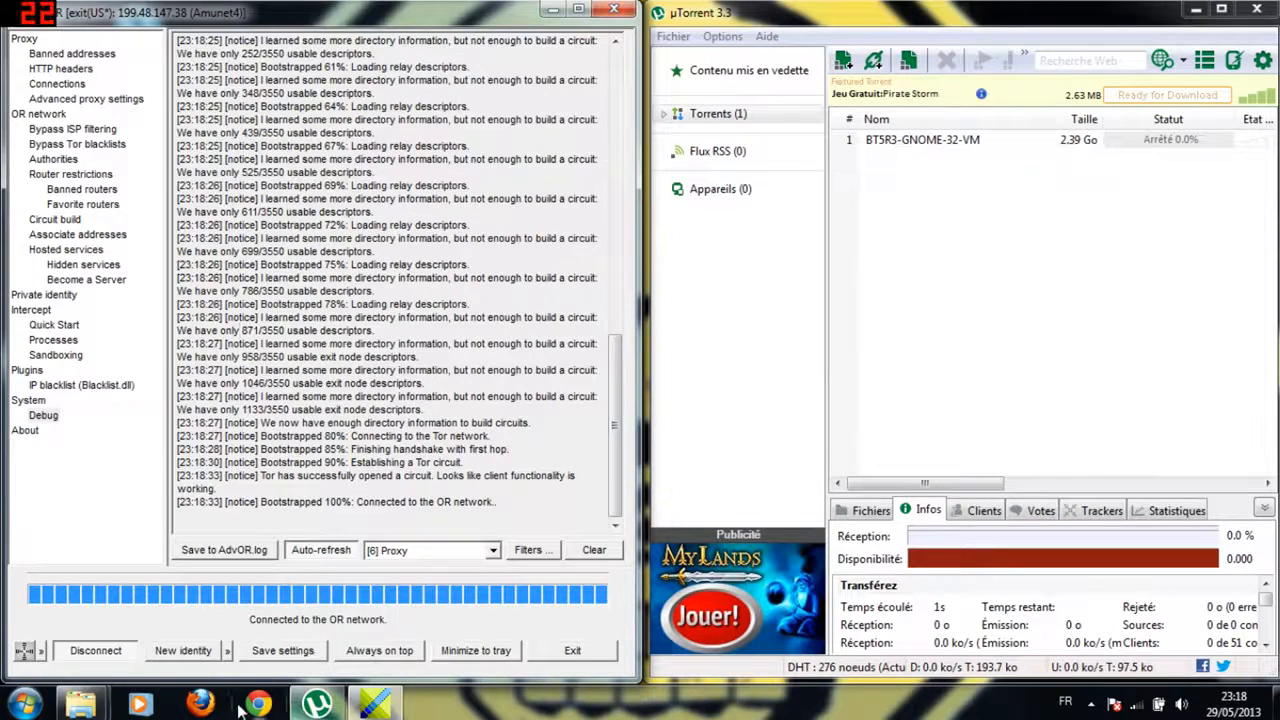
pyautogui.doubleClick(442, 265)
pyautogui.click(510, 238)
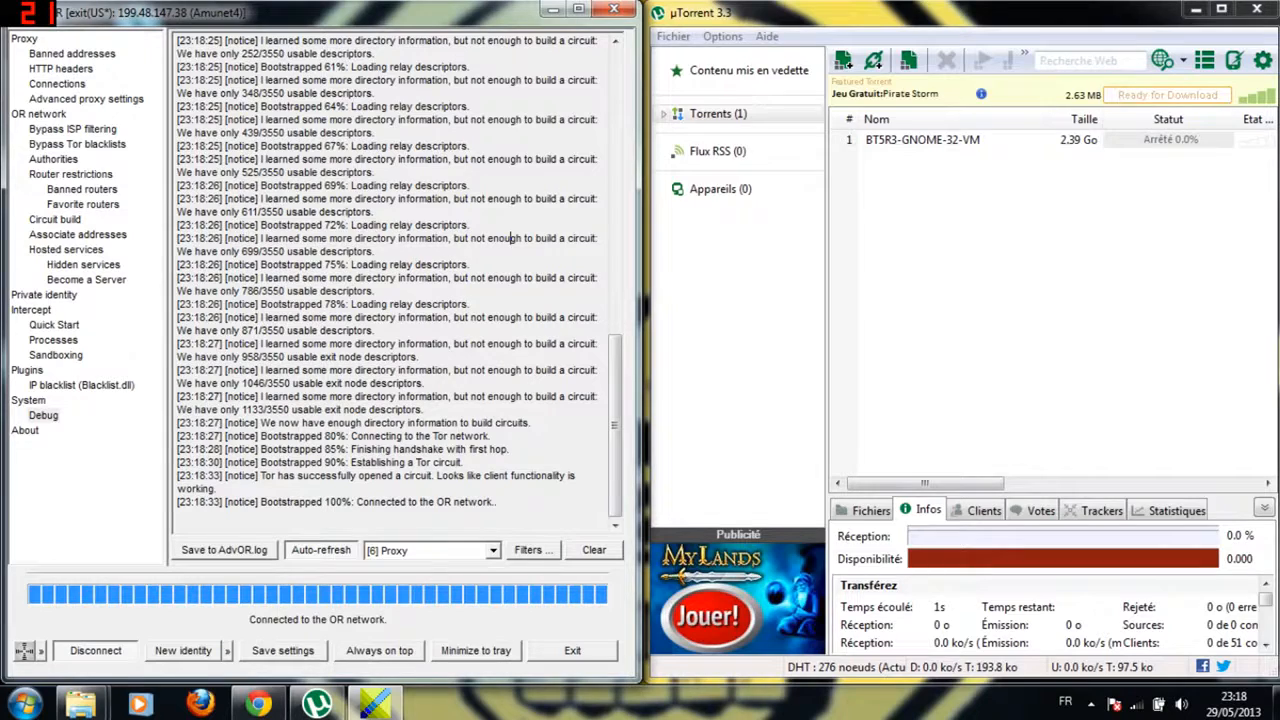
# Choose France with a random router as the exit node for a new AdvOR identity.
pyautogui.click(229, 650)
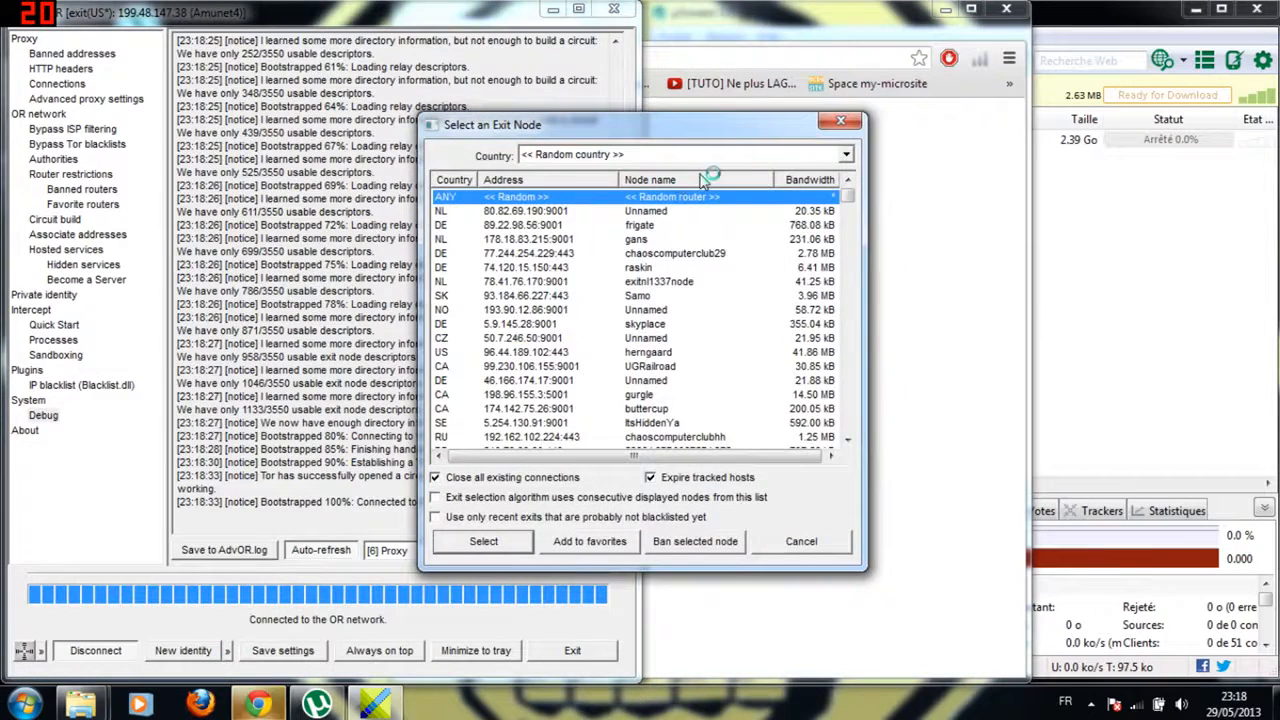
pyautogui.click(844, 156)
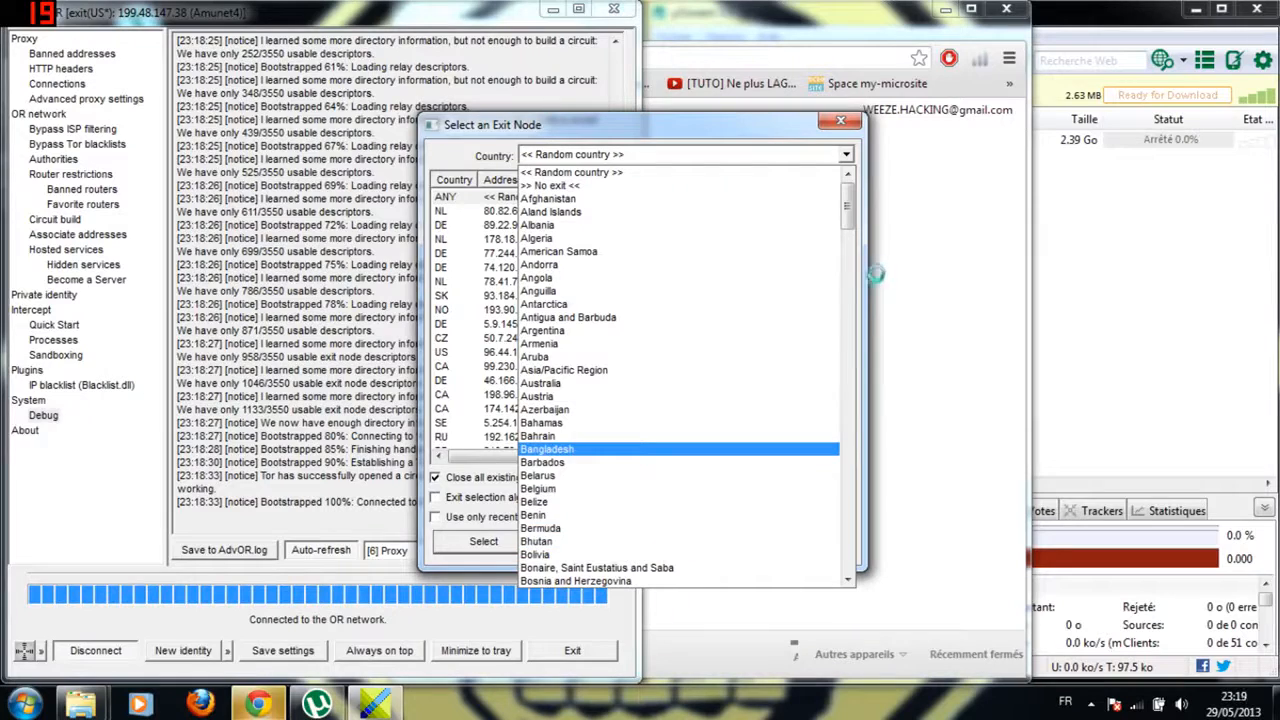
pyautogui.scroll(-8, 848, 245)
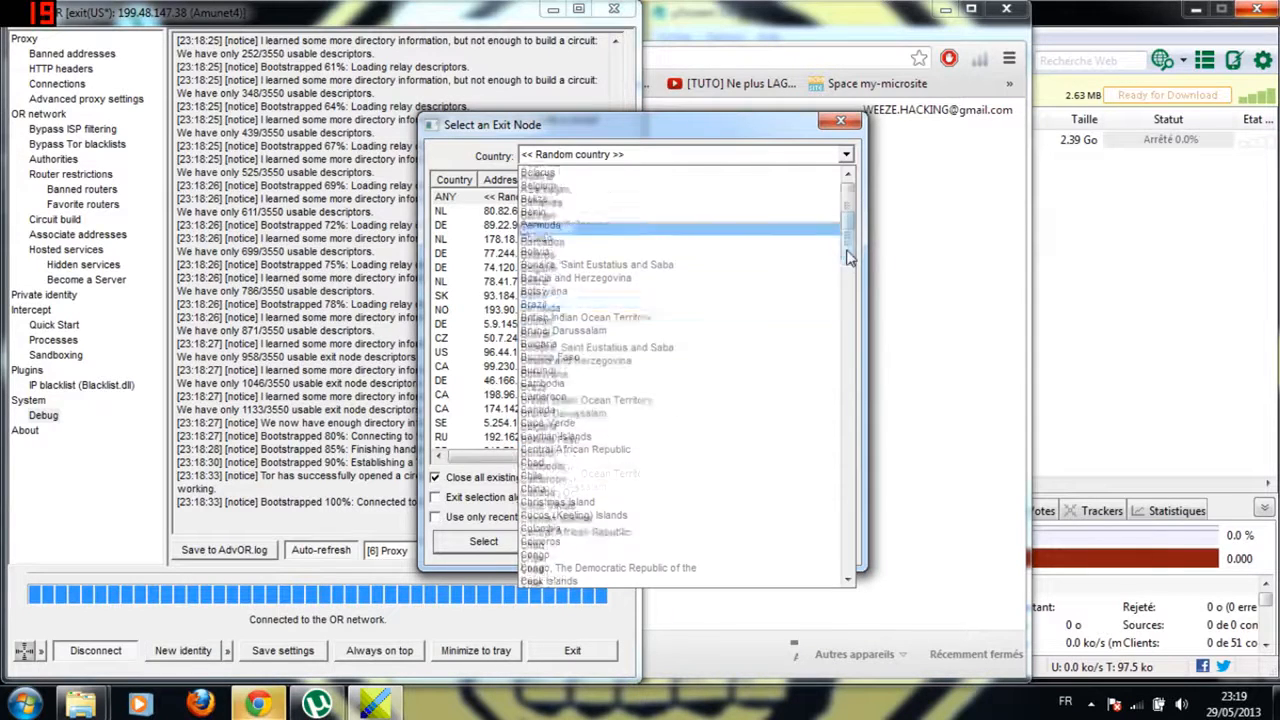
pyautogui.scroll(-16, 848, 237)
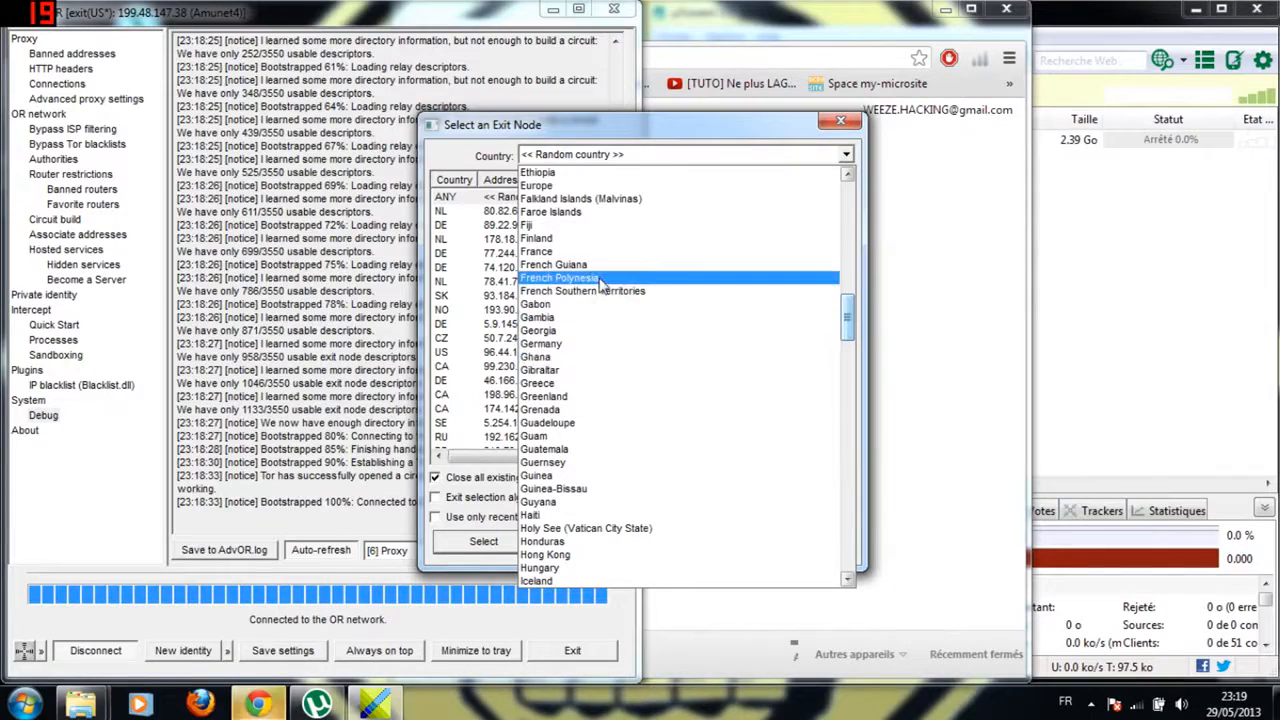
pyautogui.click(594, 254)
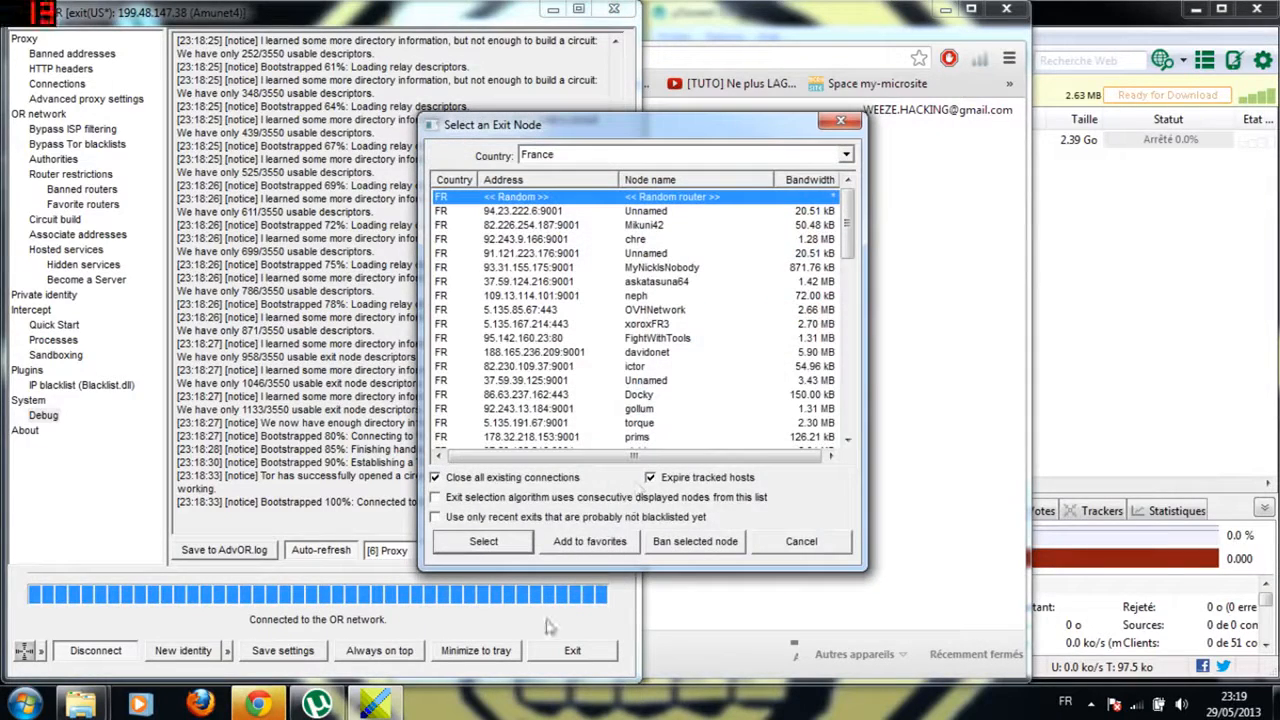
pyautogui.click(506, 548)
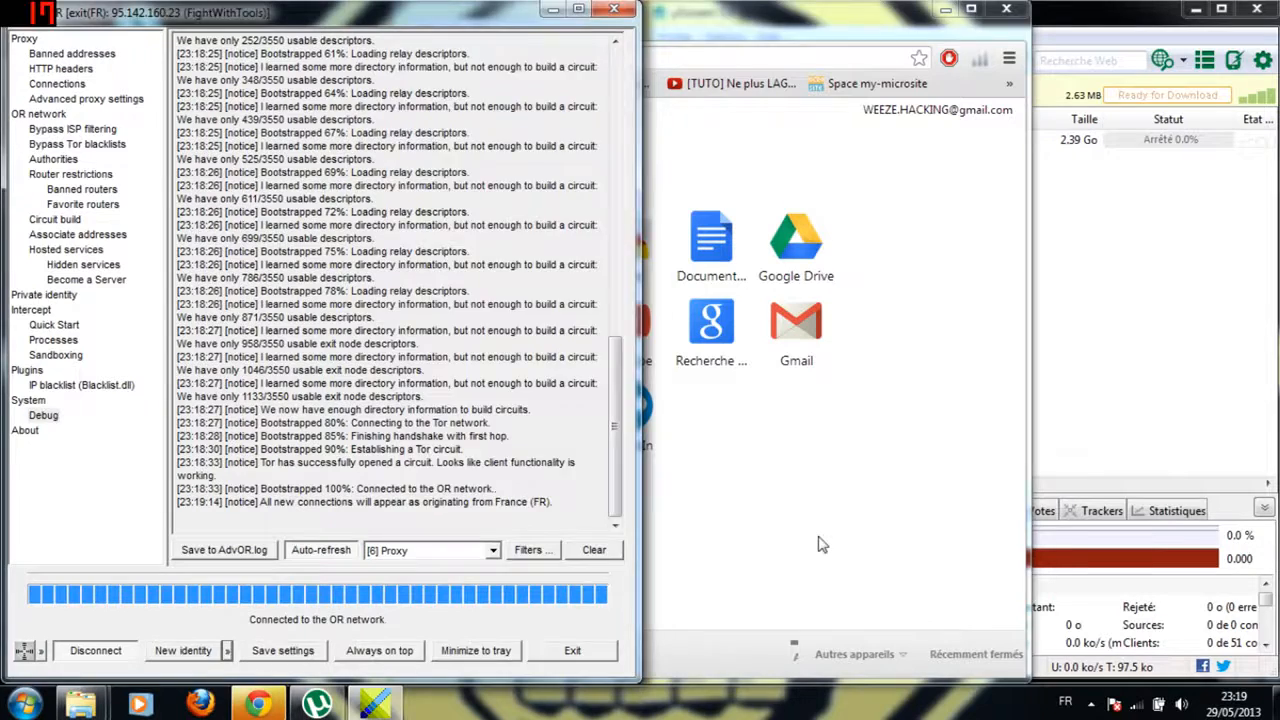
# Switch to Chrome, open its settings page and show the advanced settings.
pyautogui.click(818, 544)
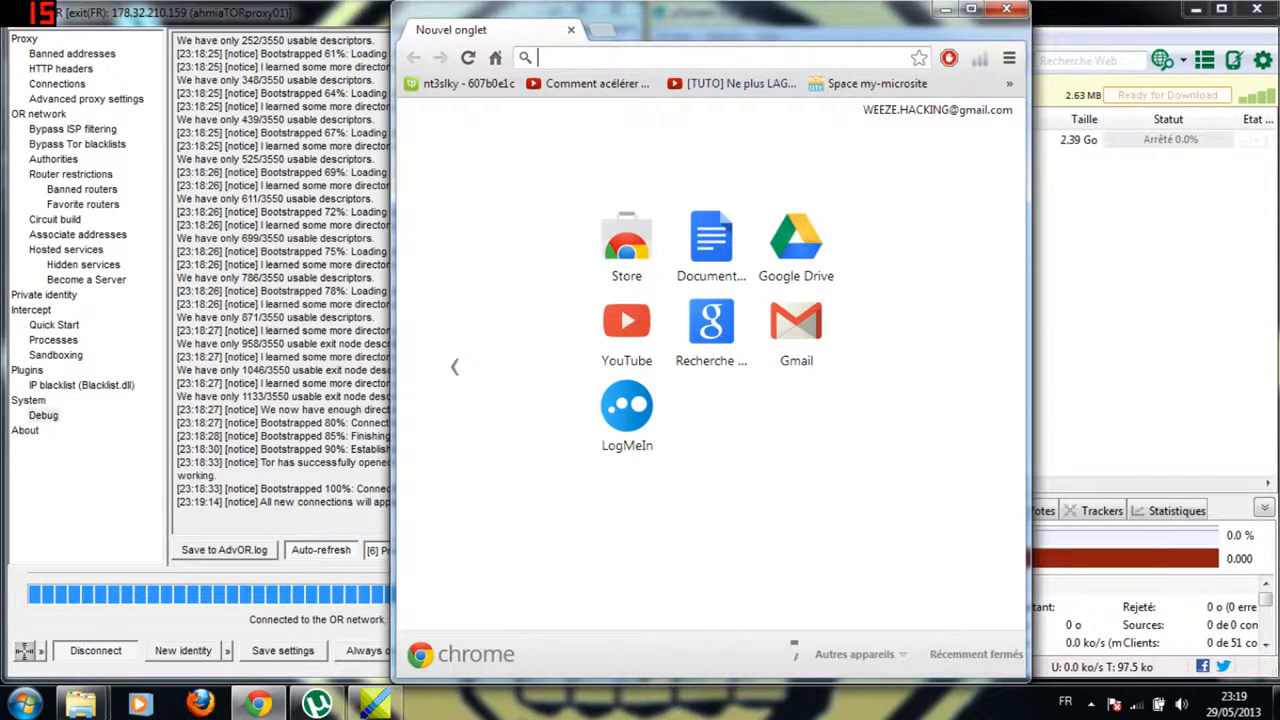
pyautogui.click(1009, 57)
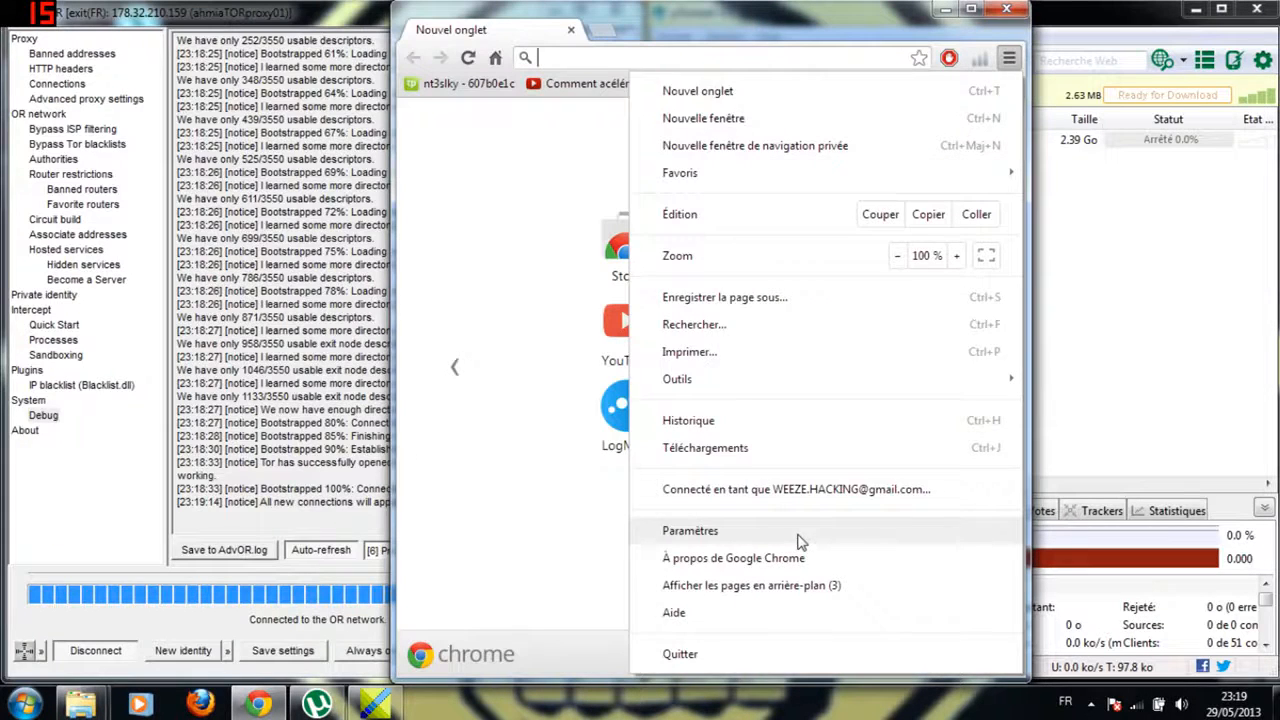
pyautogui.click(690, 531)
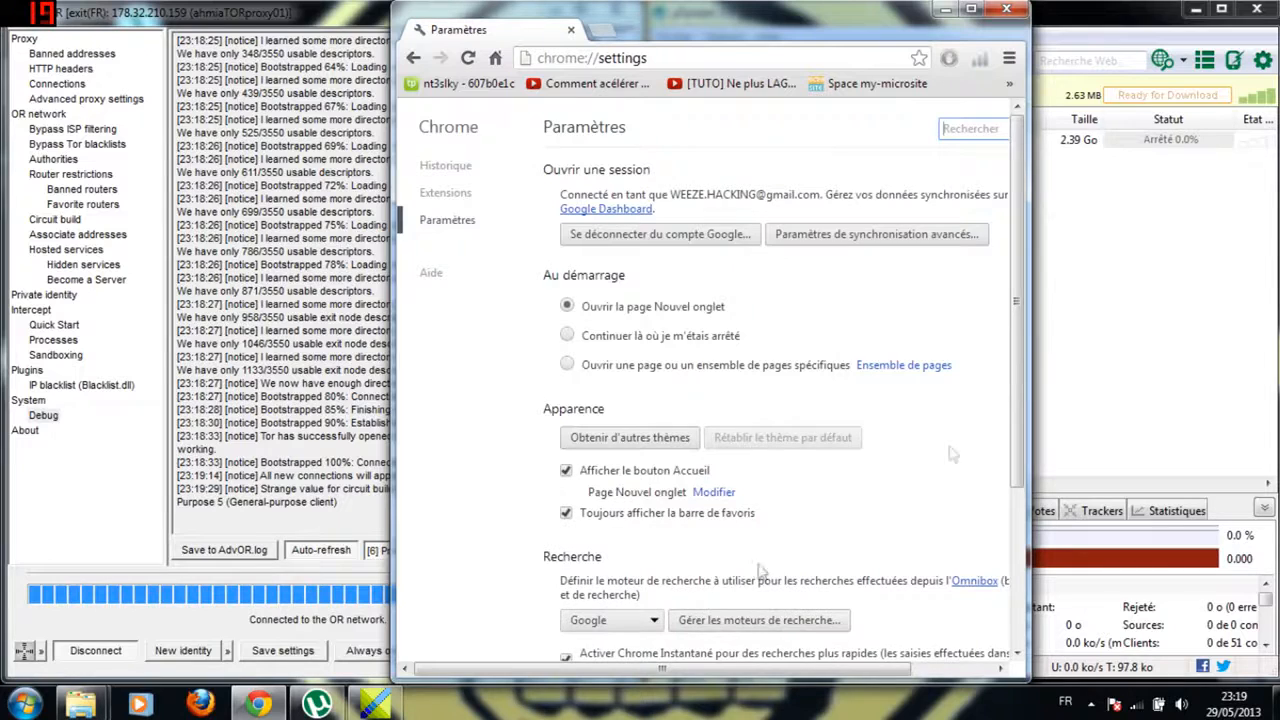
pyautogui.scroll(-1, 1028, 395)
pyautogui.scroll(-3, 1030, 466)
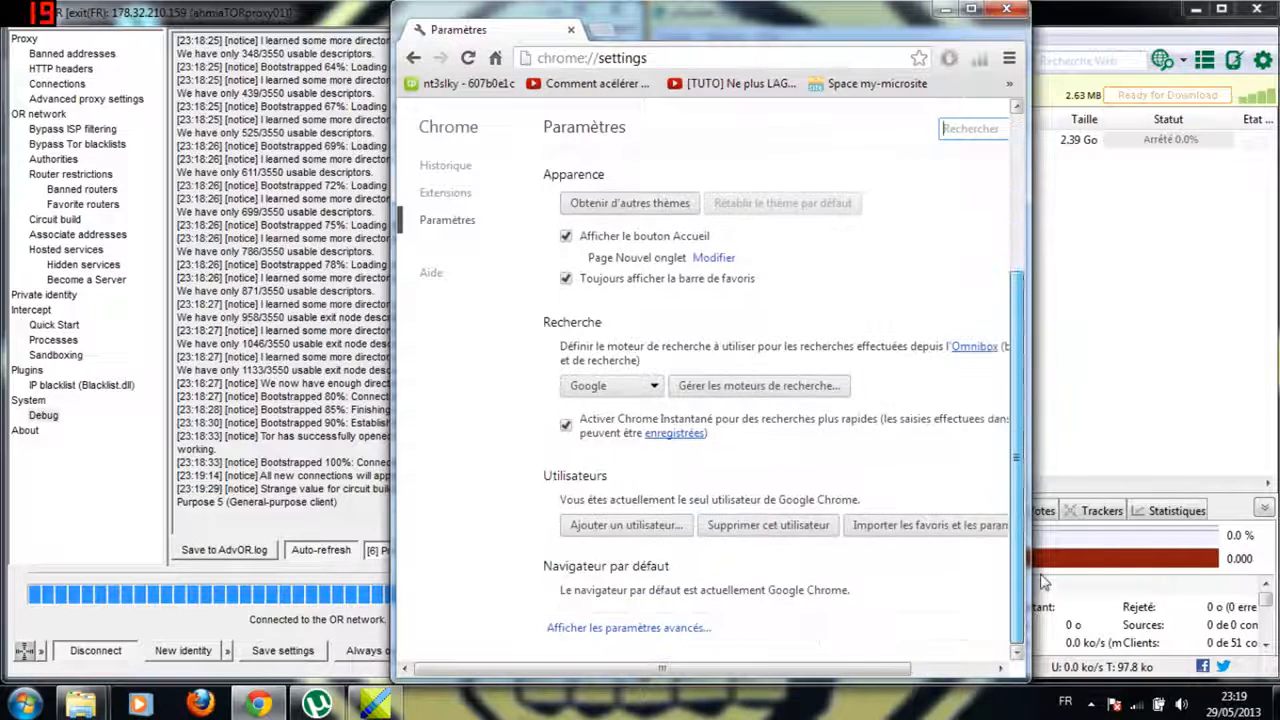
pyautogui.click(661, 629)
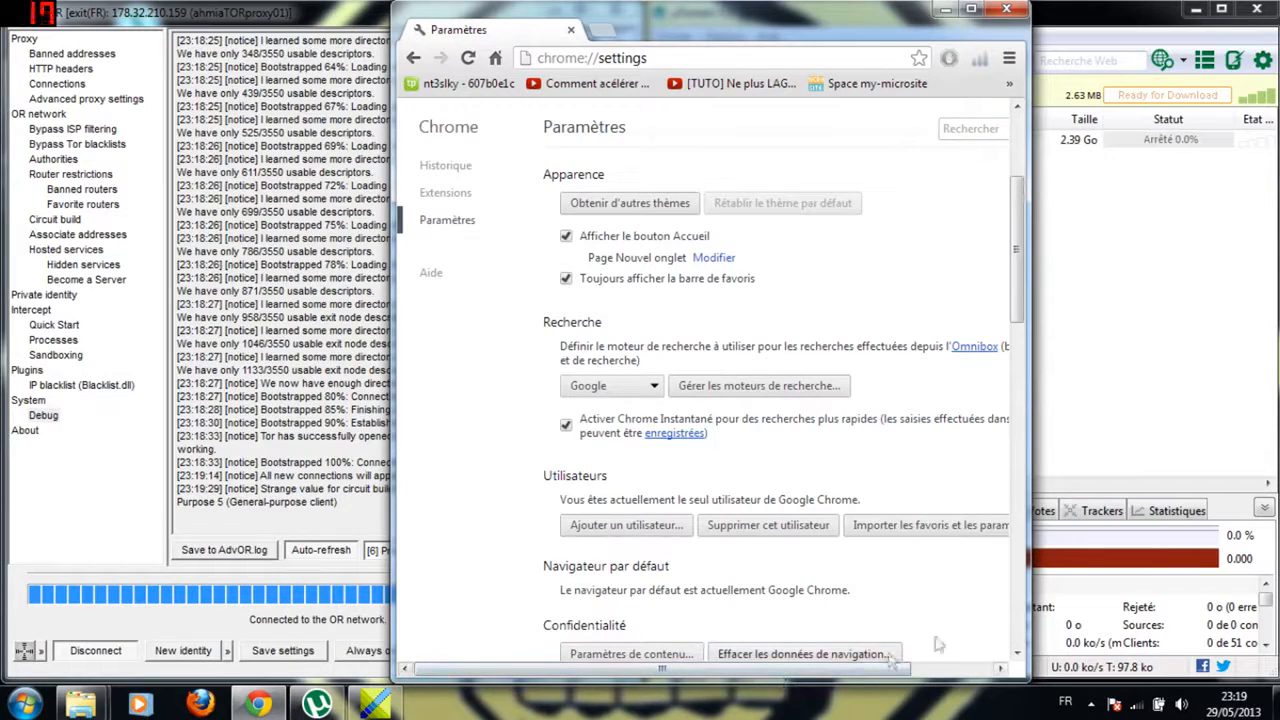
# Open the system proxy settings from Chrome's Réseau section and move the Internet properties dialog aside.
pyautogui.moveTo(1019, 307); pyautogui.dragTo(1019, 379)
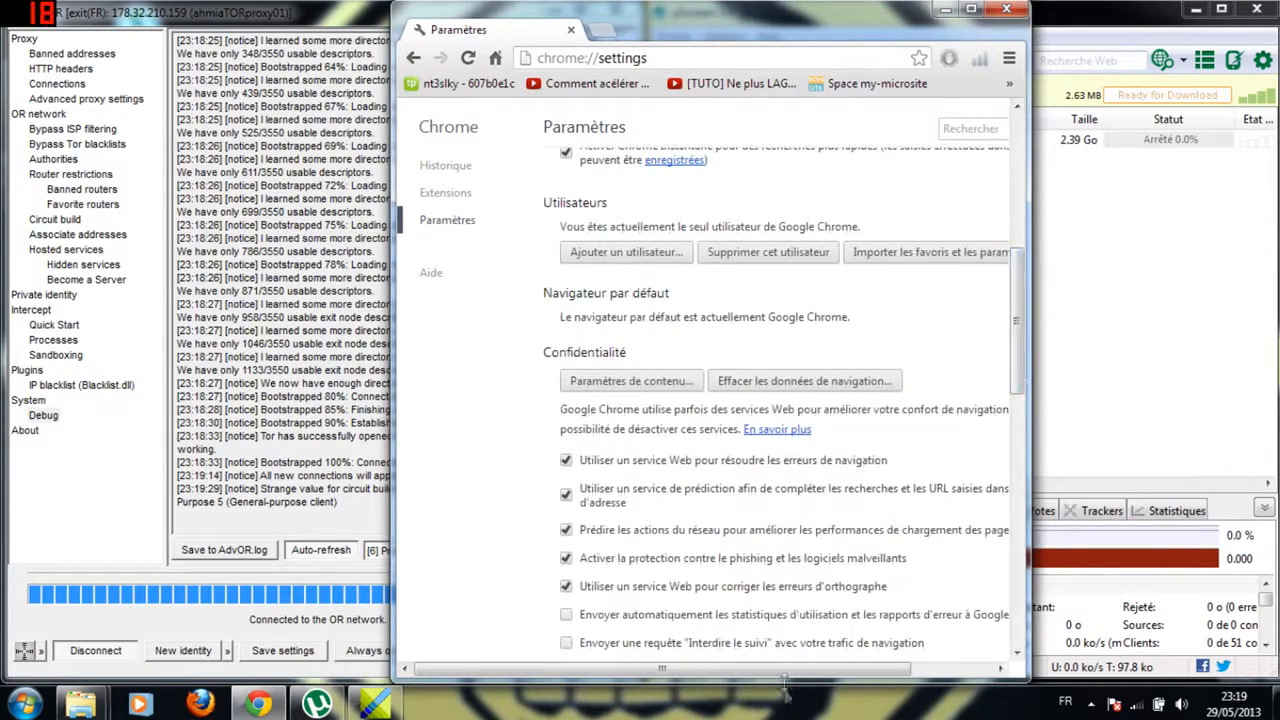
pyautogui.moveTo(787, 668); pyautogui.dragTo(868, 668)
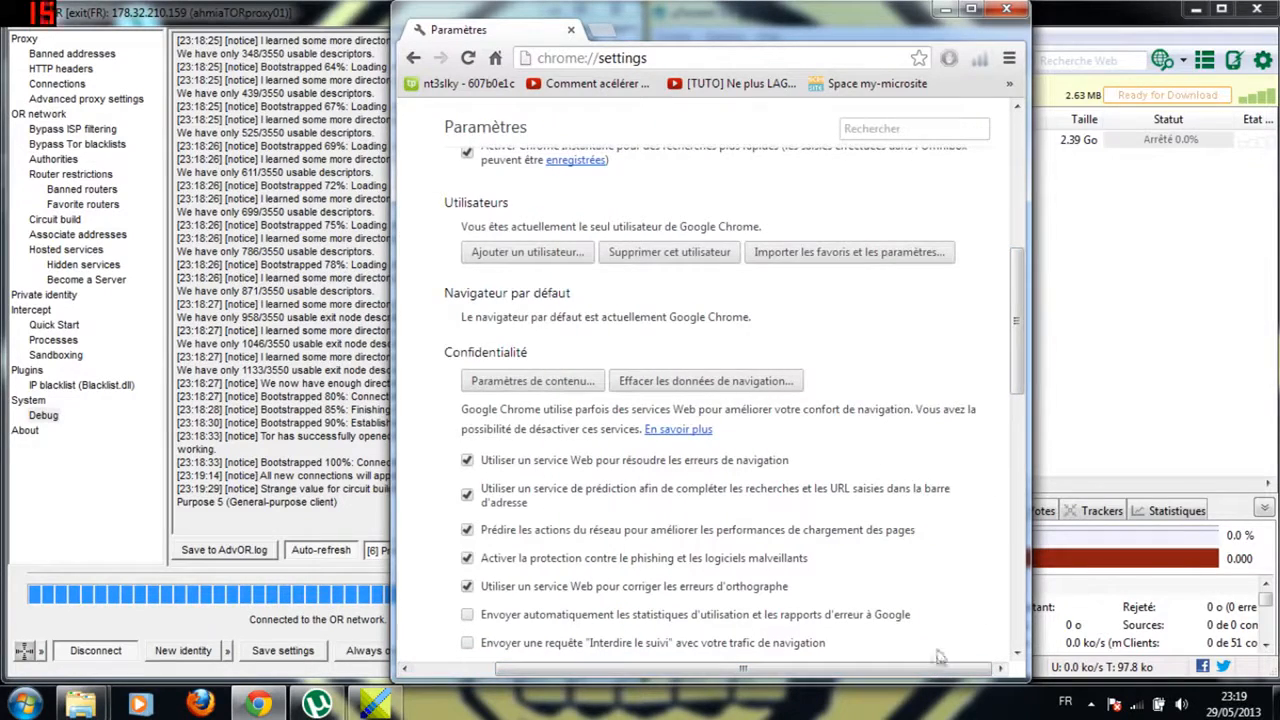
pyautogui.moveTo(1010, 400); pyautogui.dragTo(1032, 507)
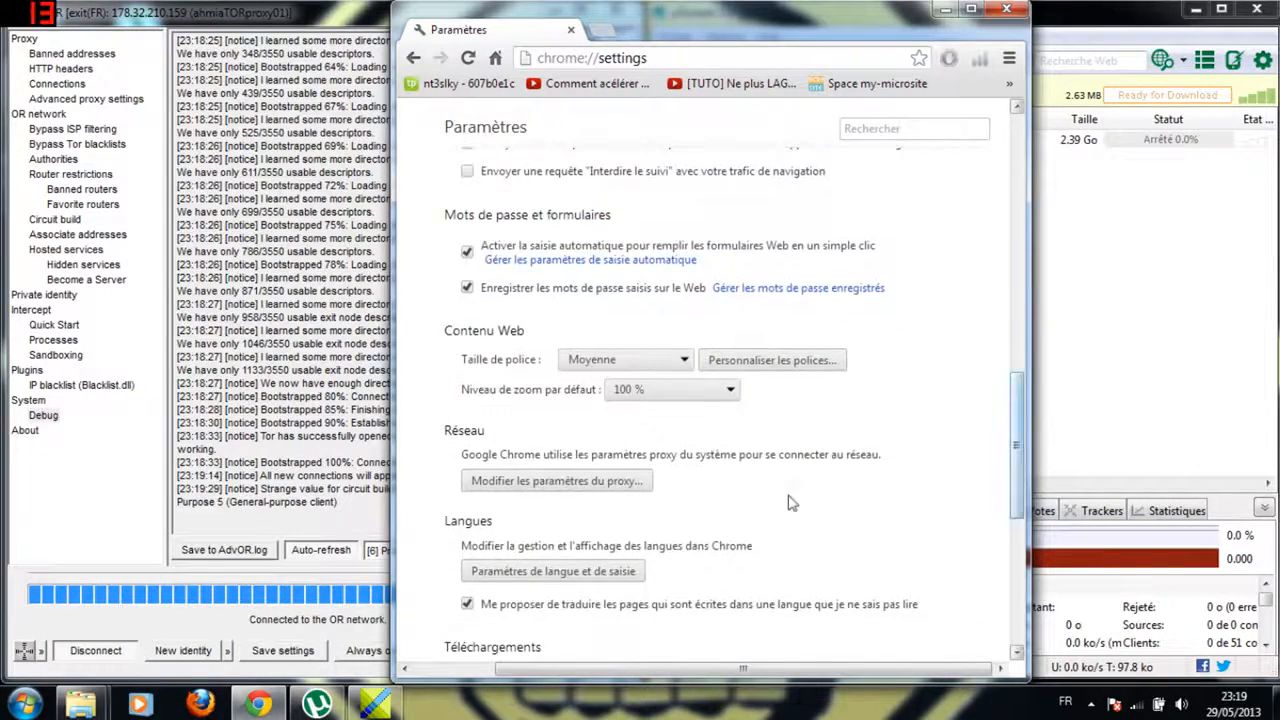
pyautogui.click(598, 488)
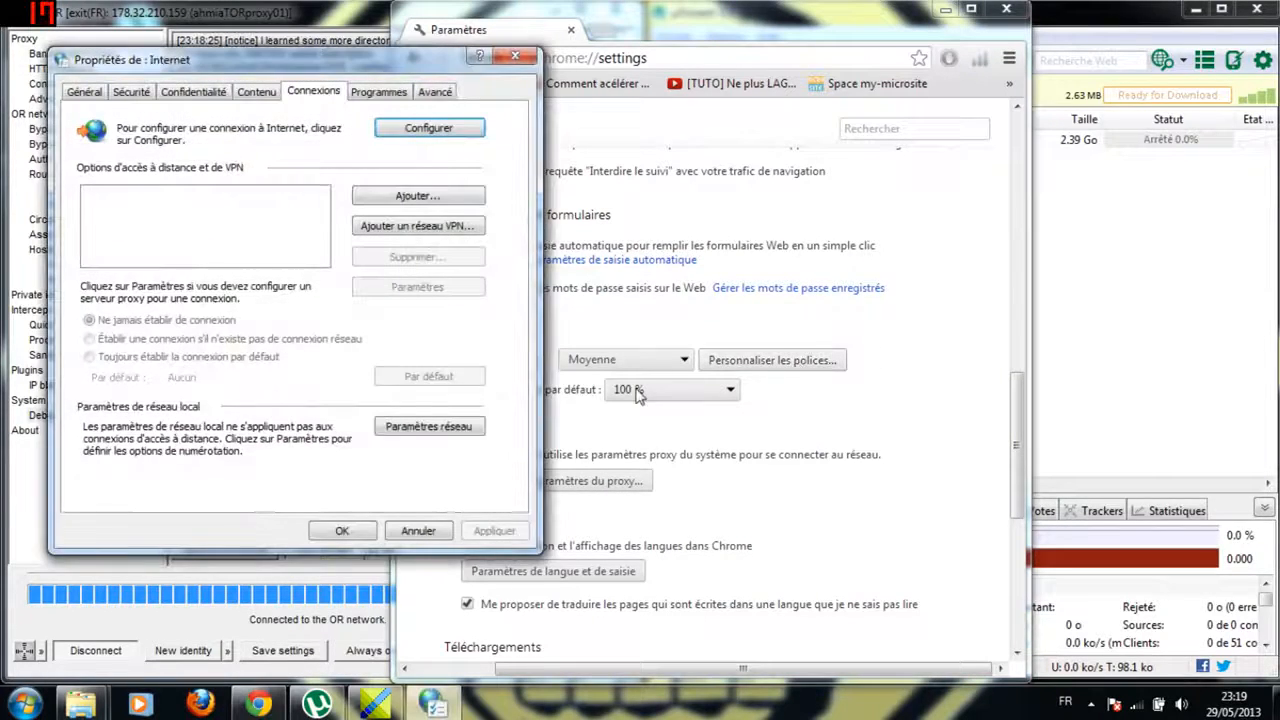
pyautogui.moveTo(341, 72); pyautogui.dragTo(1021, 120)
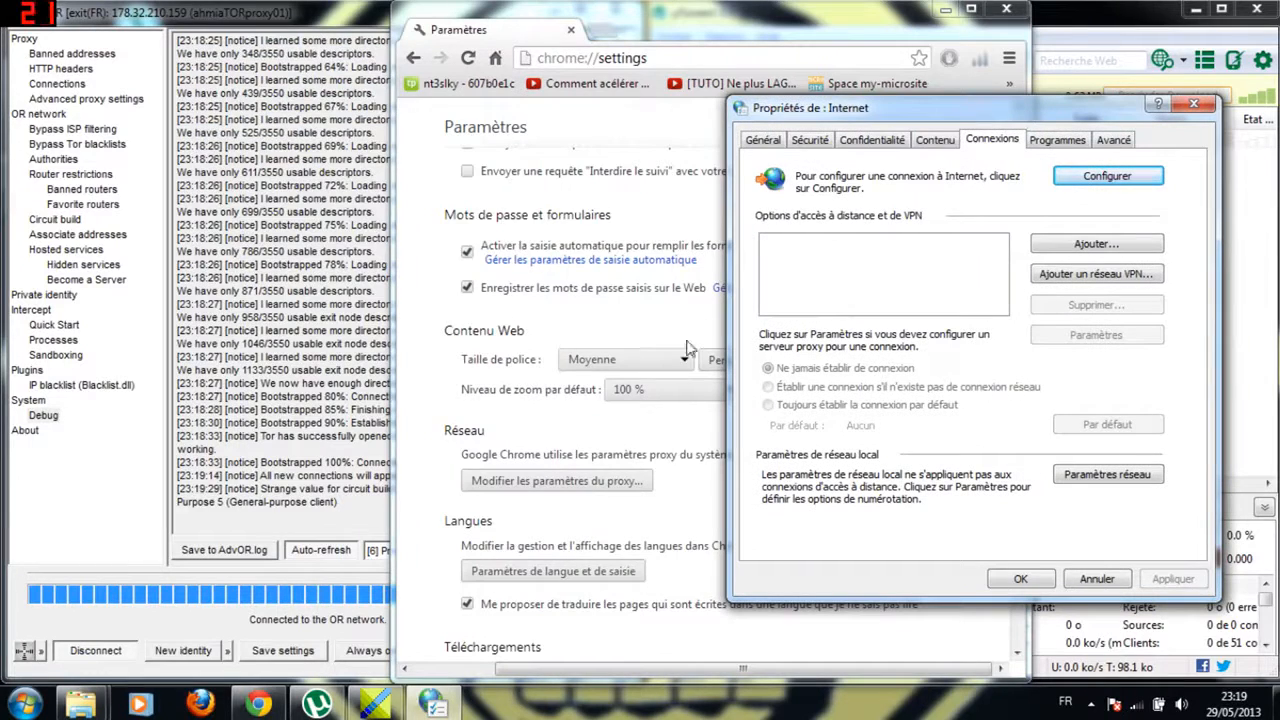
# In the local network settings, enable the proxy server and set its address to 127.0.0.1.
pyautogui.click(1088, 245)
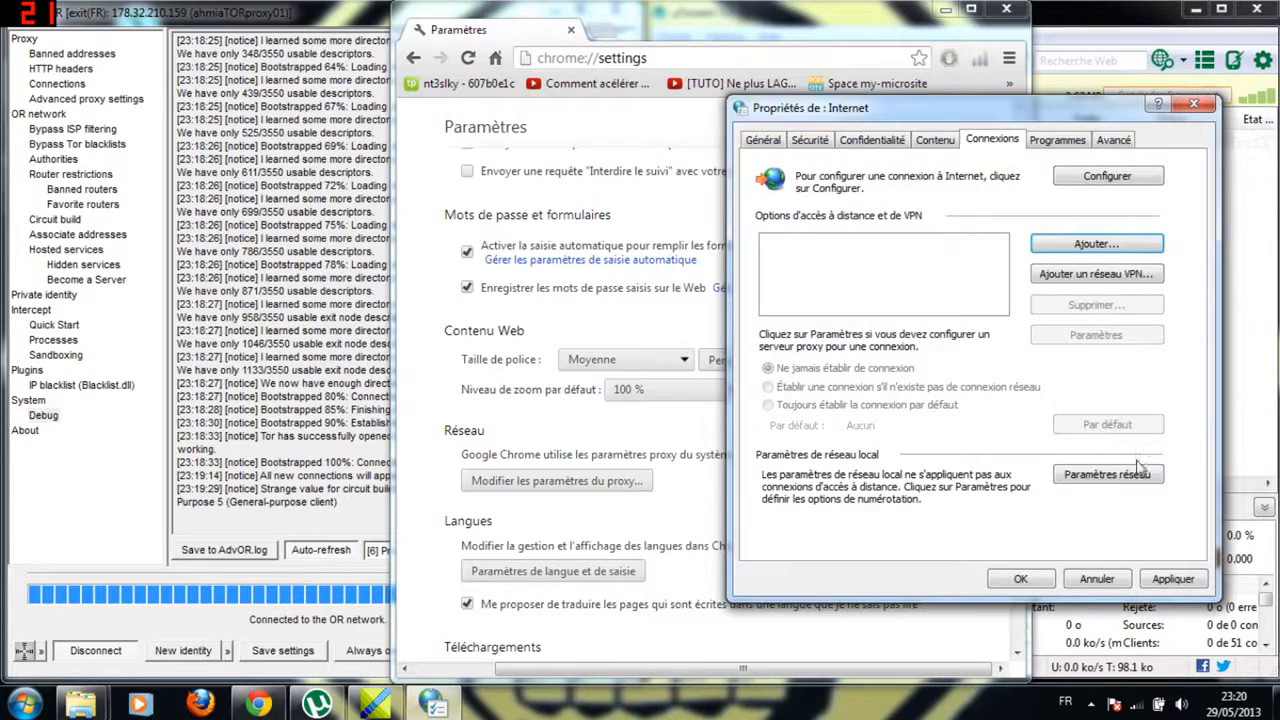
pyautogui.click(1136, 474)
pyautogui.click(884, 362)
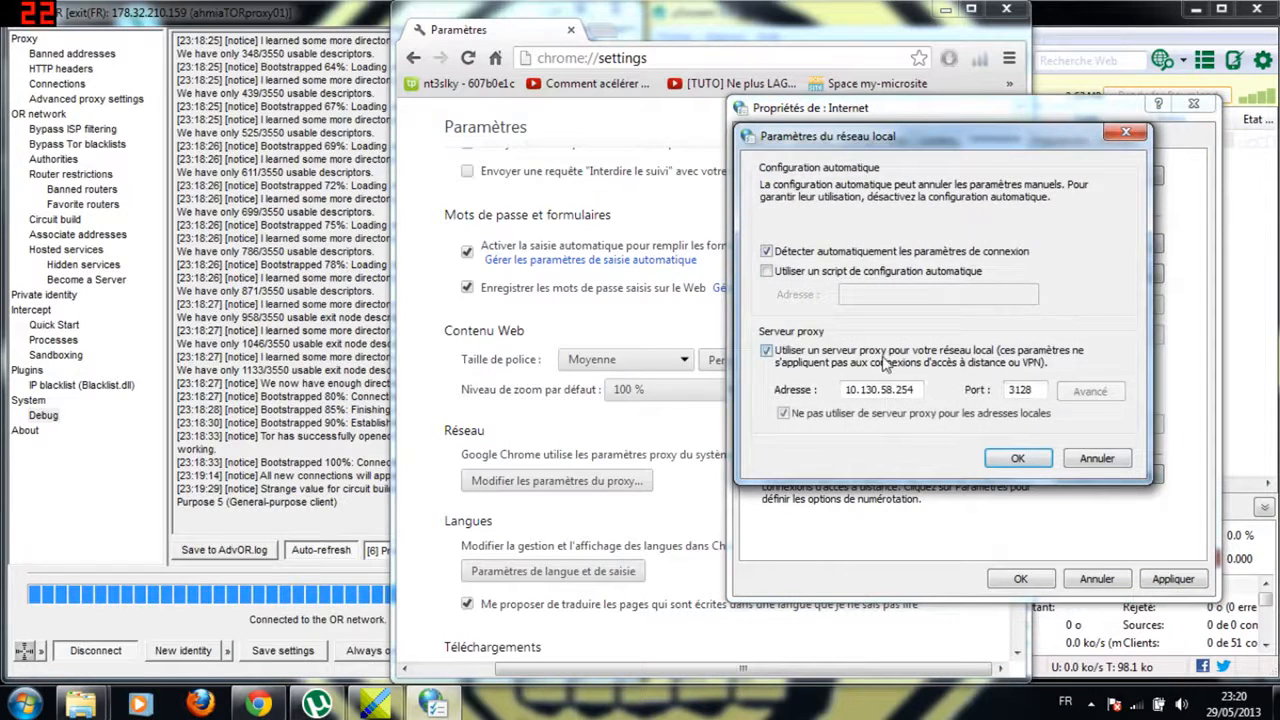
pyautogui.moveTo(916, 390); pyautogui.dragTo(697, 394)
pyautogui.press('BackSpace')
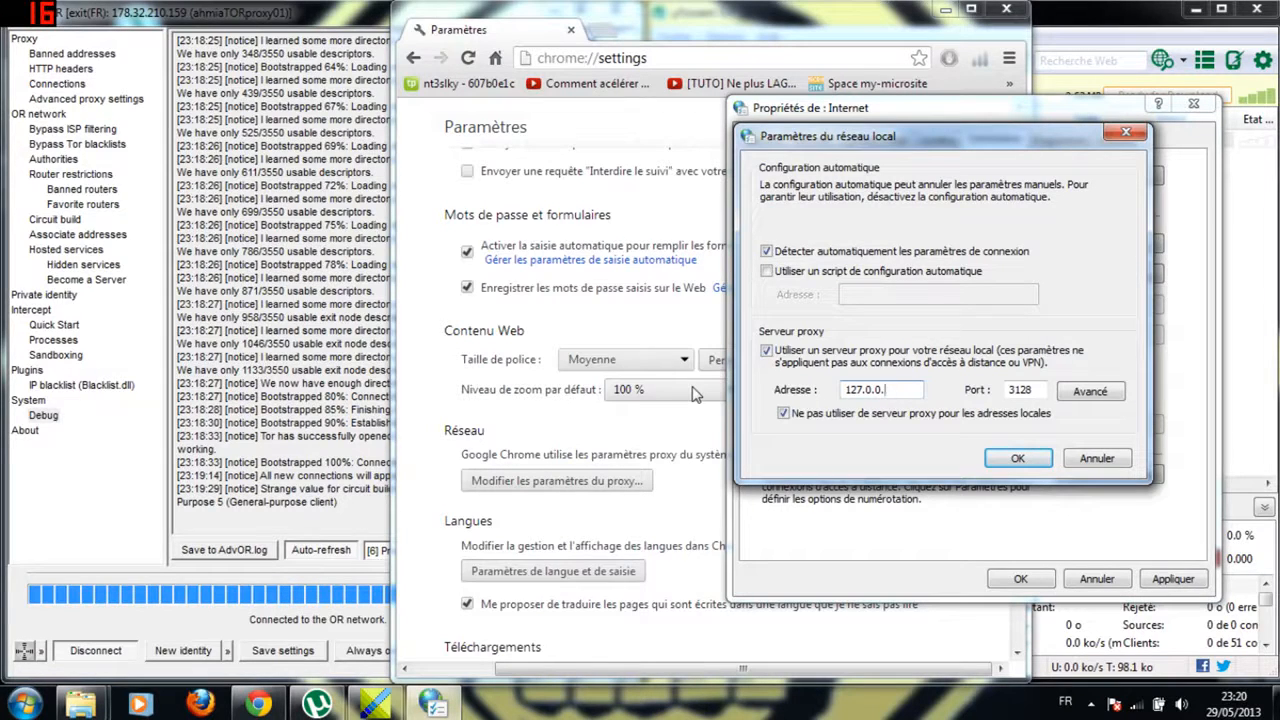
pyautogui.press('Tab')
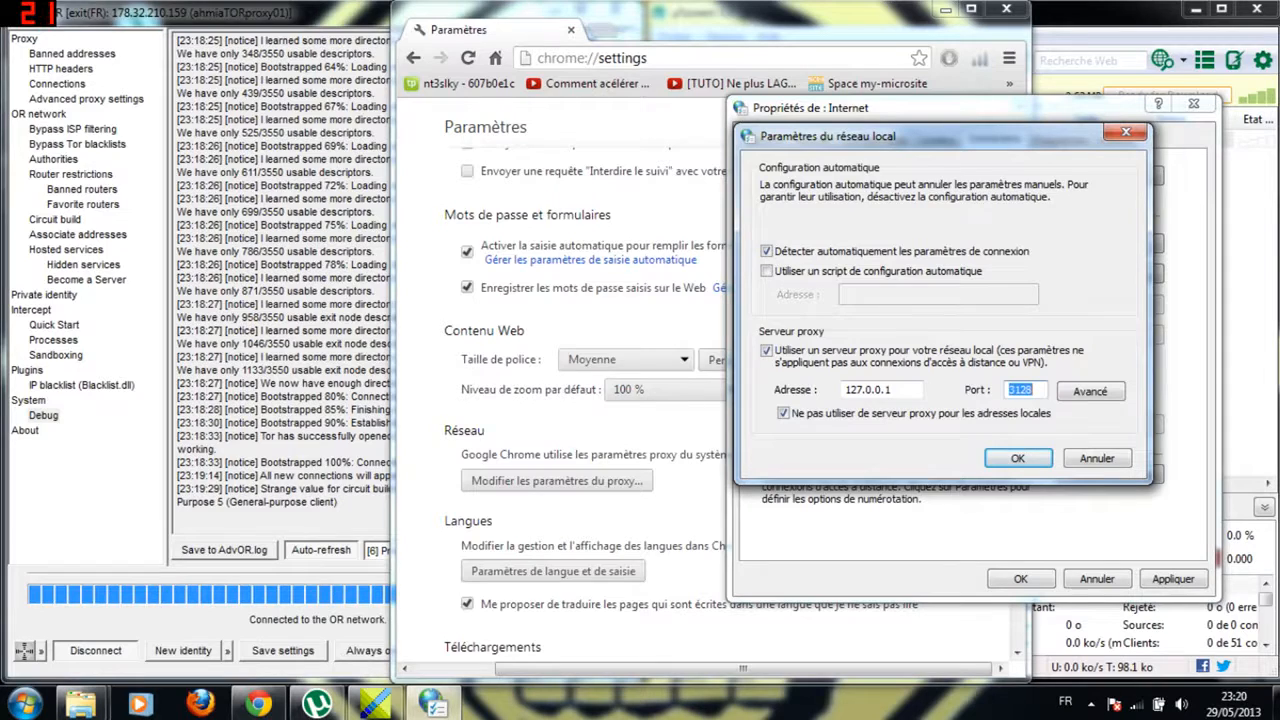
# Check the port and address on AdvOR's Proxy page and set the local network proxy port to 9050.
pyautogui.click(25, 39)
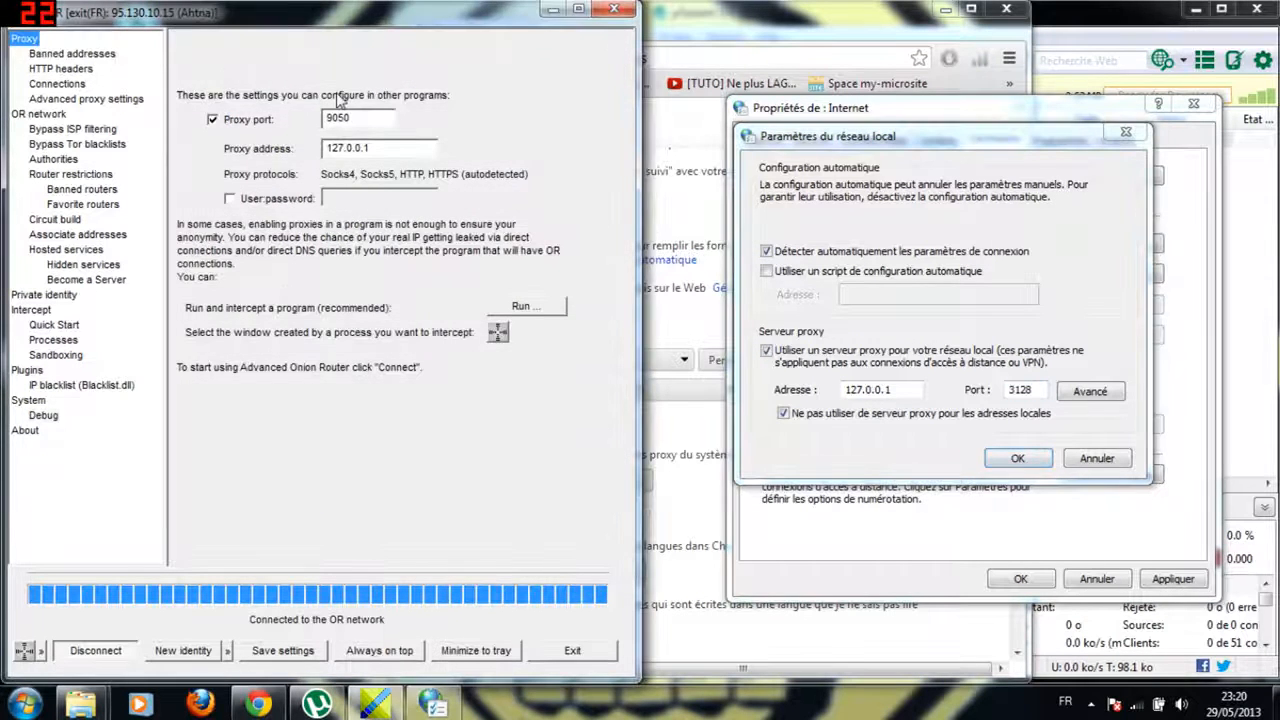
pyautogui.moveTo(369, 148); pyautogui.dragTo(326, 148)
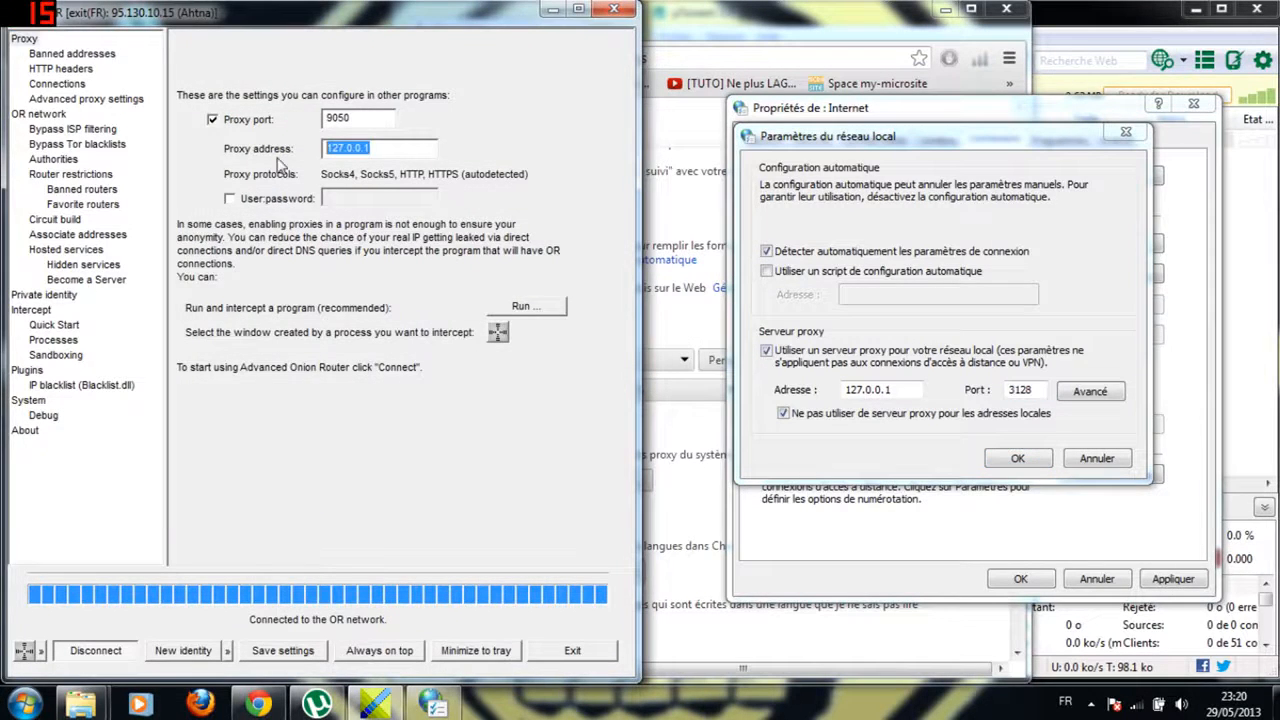
pyautogui.click(1078, 400)
pyautogui.moveTo(1032, 390); pyautogui.dragTo(824, 397)
pyautogui.write('9050')
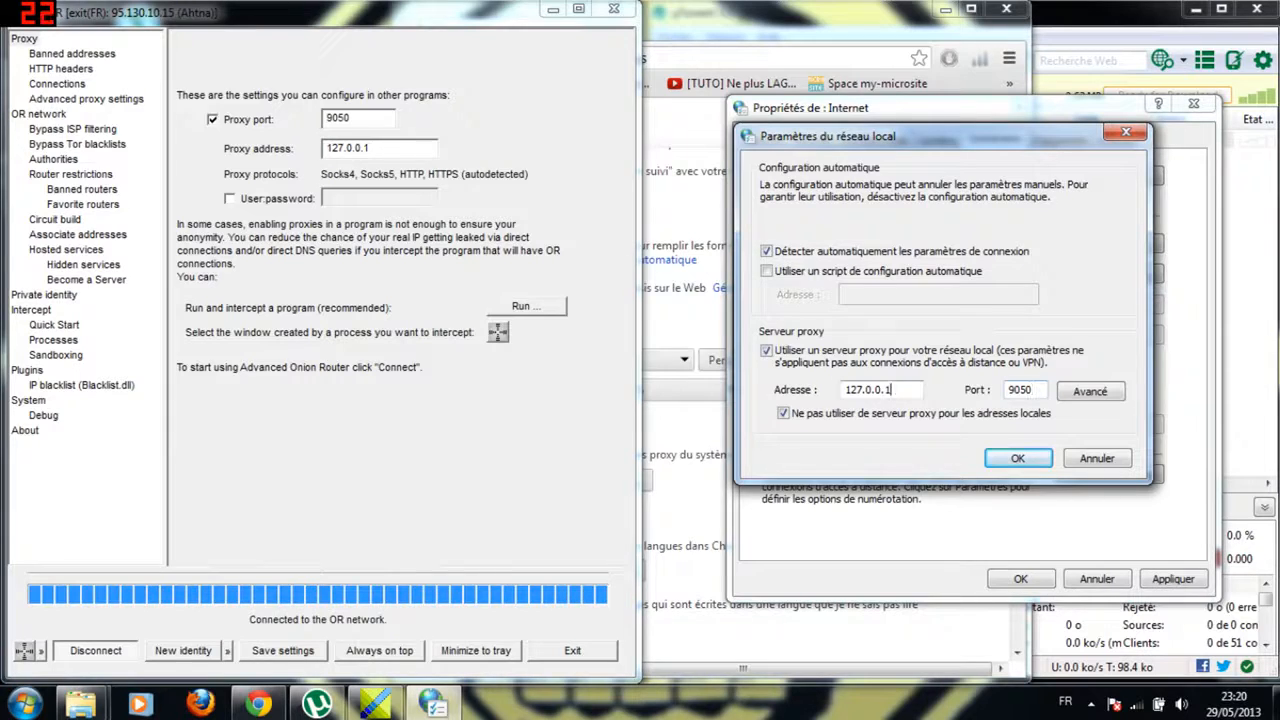
# Confirm the local network proxy settings and apply the change in the Internet properties.
pyautogui.doubleClick(891, 389)
pyautogui.click(892, 390)
pyautogui.doubleClick(892, 390)
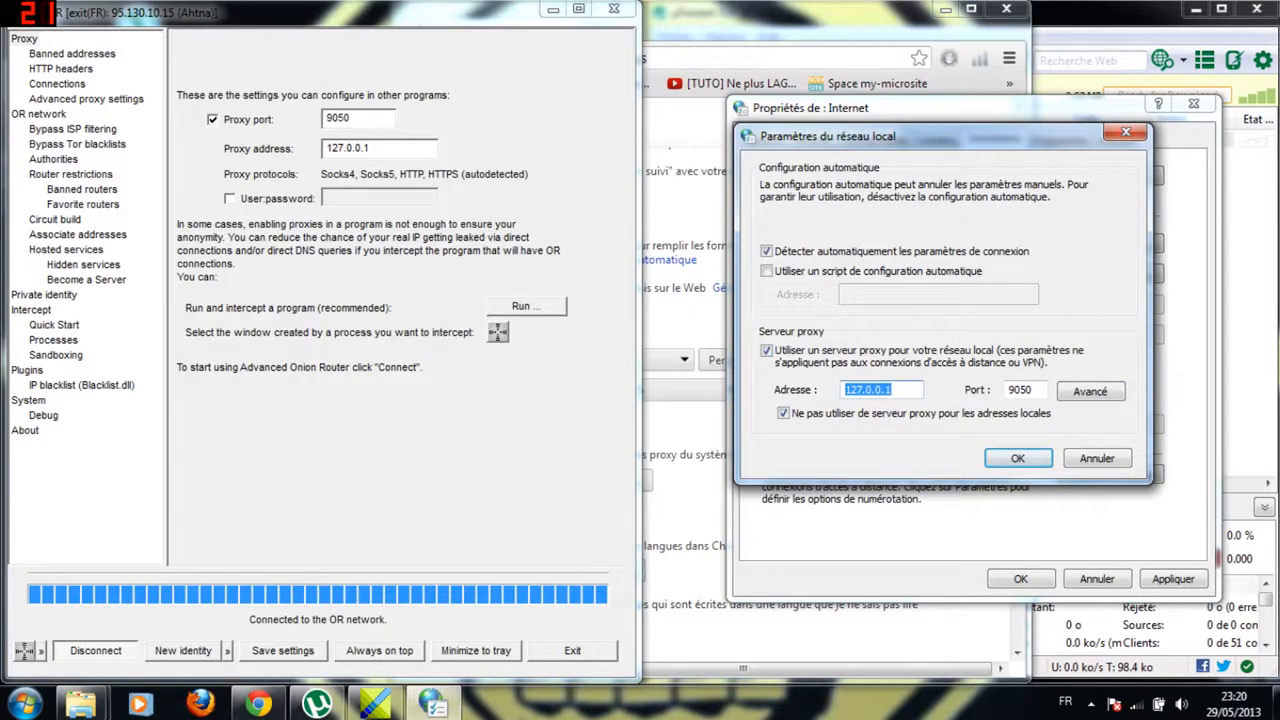
pyautogui.click(1018, 459)
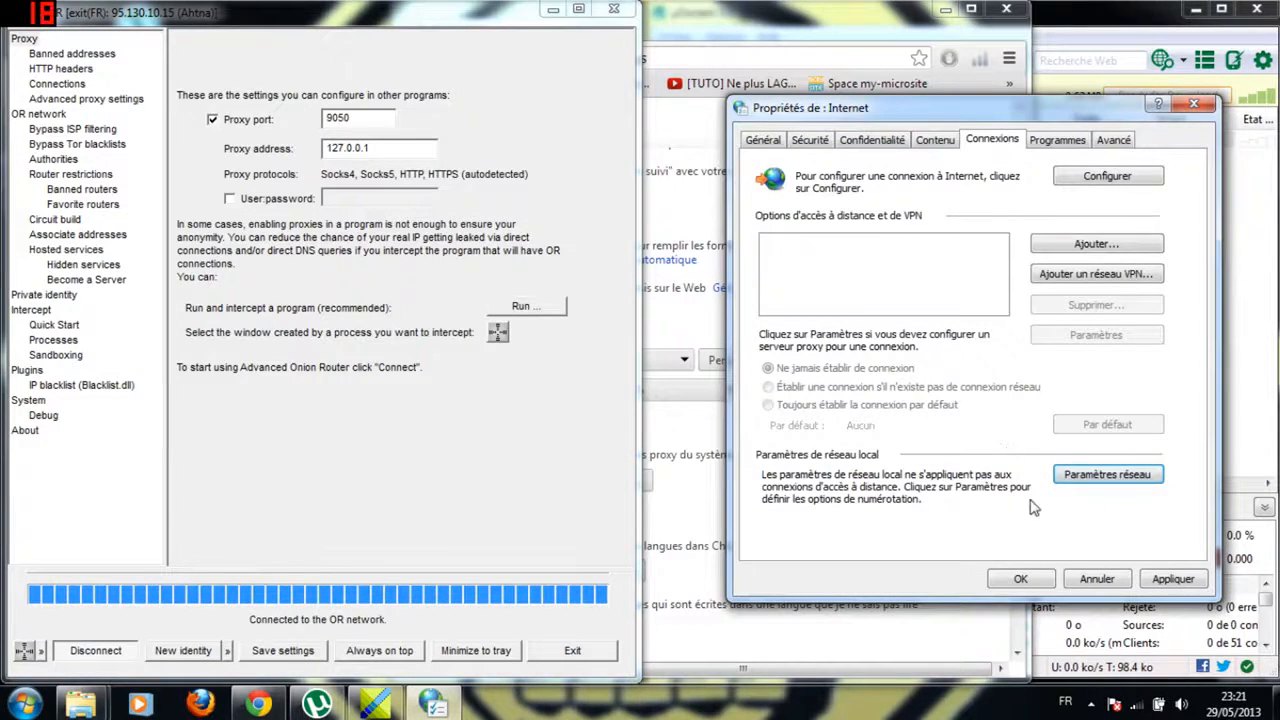
pyautogui.click(1188, 580)
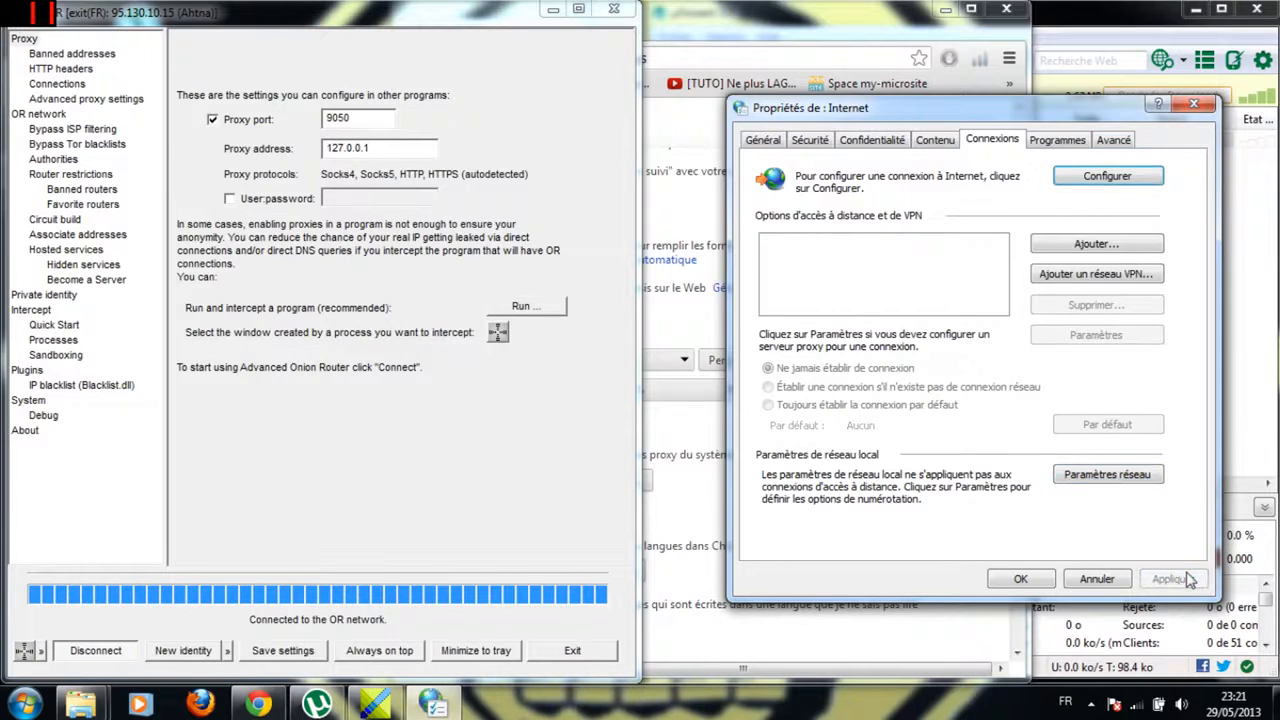
# Show AdvOR's Debug log and snap the Chrome window beside it on the other half of the desktop.
pyautogui.click(788, 670)
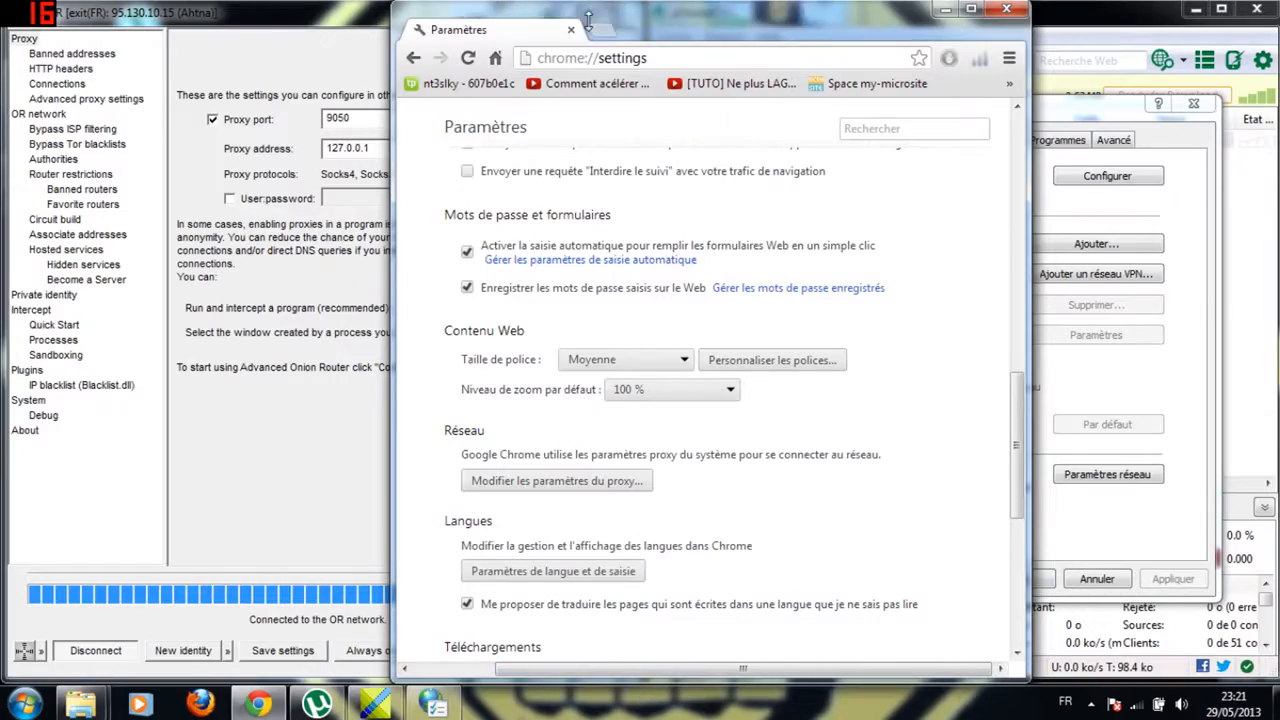
pyautogui.click(55, 418)
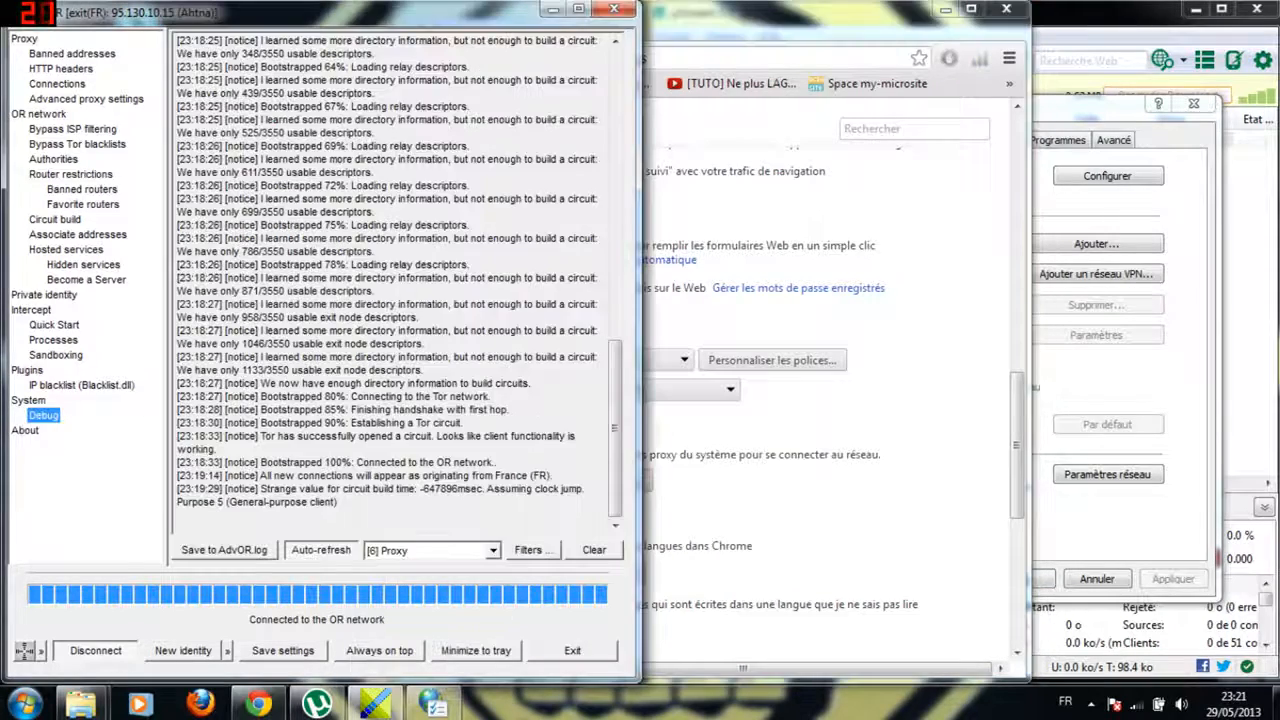
pyautogui.moveTo(763, 24); pyautogui.dragTo(1279, 20)
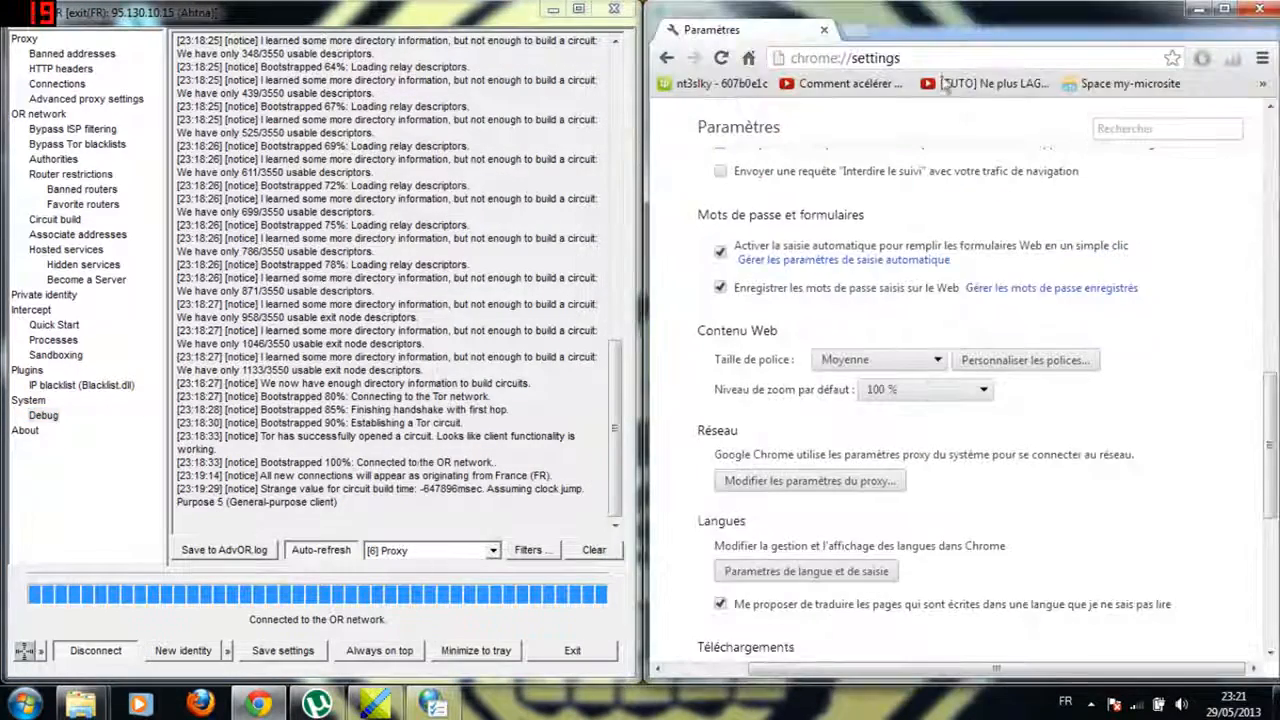
# Replace Chrome's settings tab with a new tab, load Google Search twice and check the matching requests in AdvOR's log.
pyautogui.click(846, 38)
pyautogui.click(824, 30)
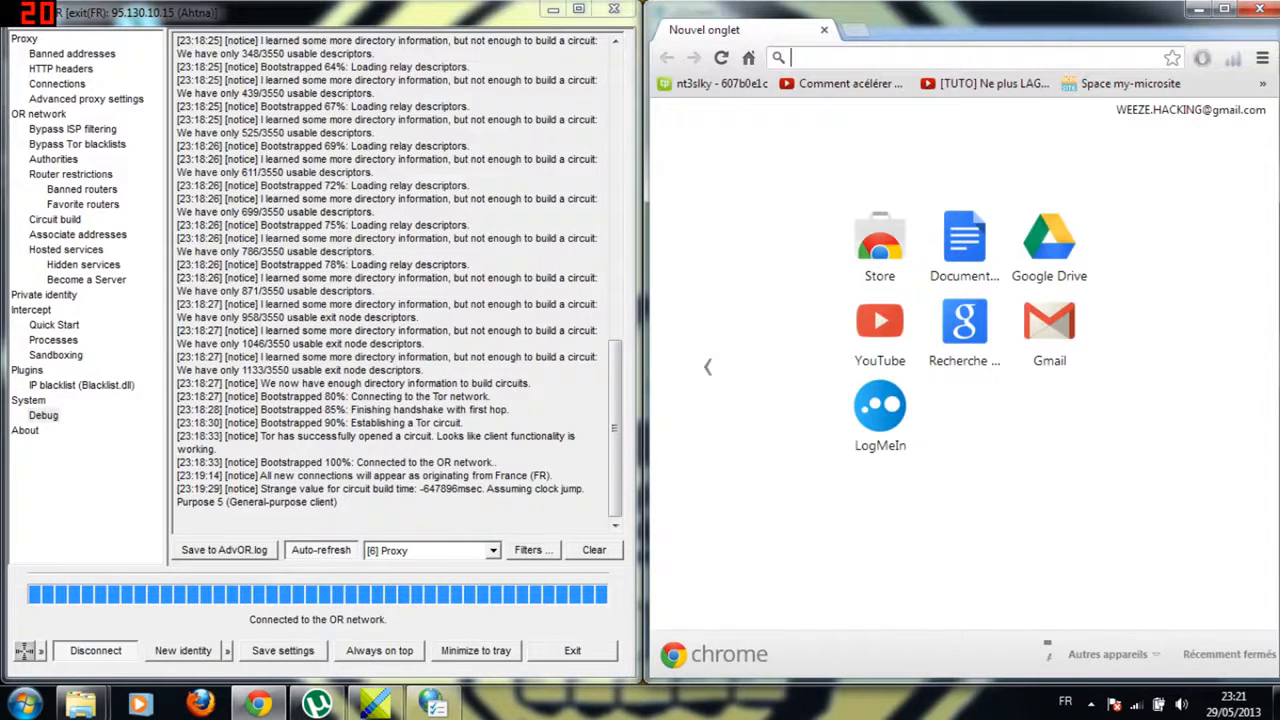
pyautogui.click(978, 360)
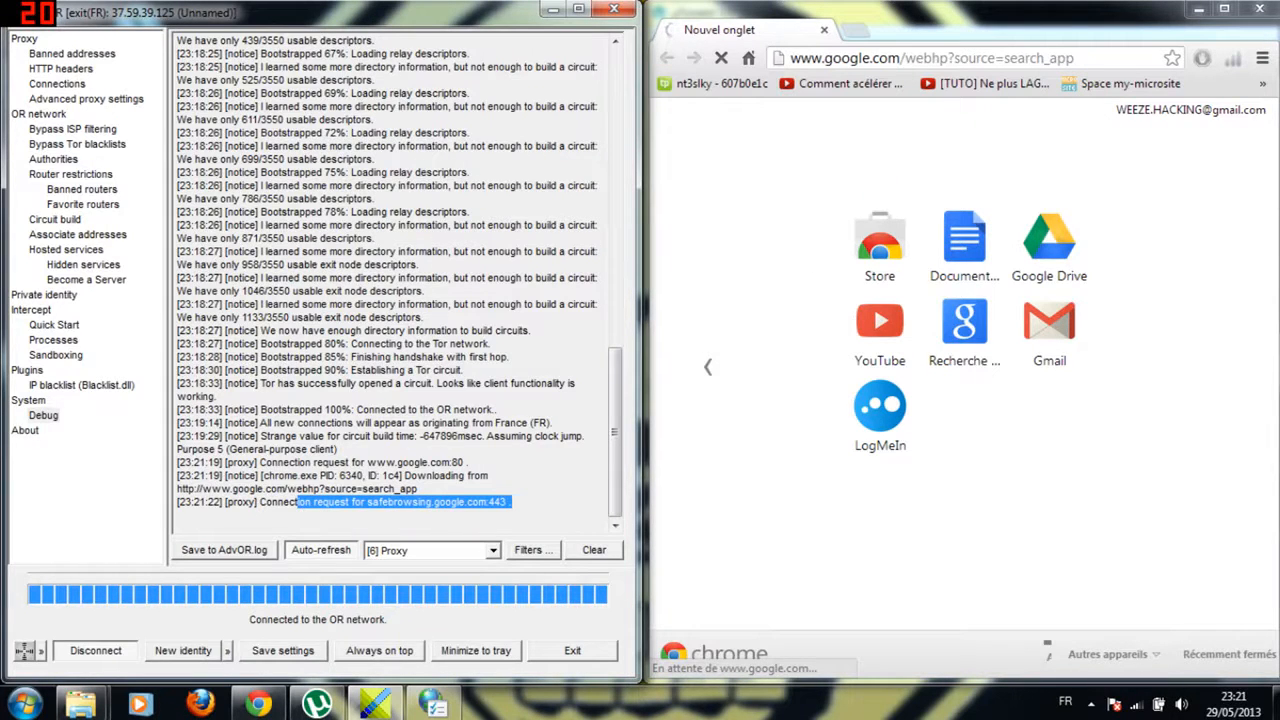
pyautogui.click(851, 61)
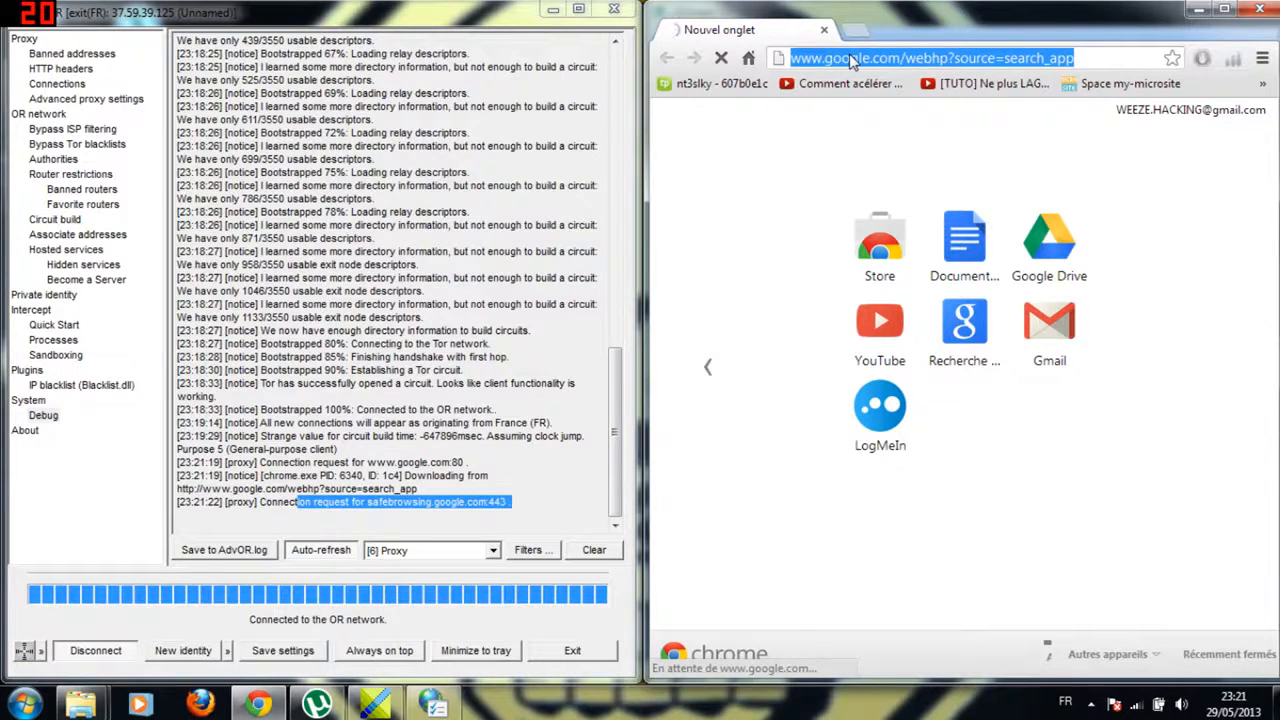
pyautogui.press('Return')
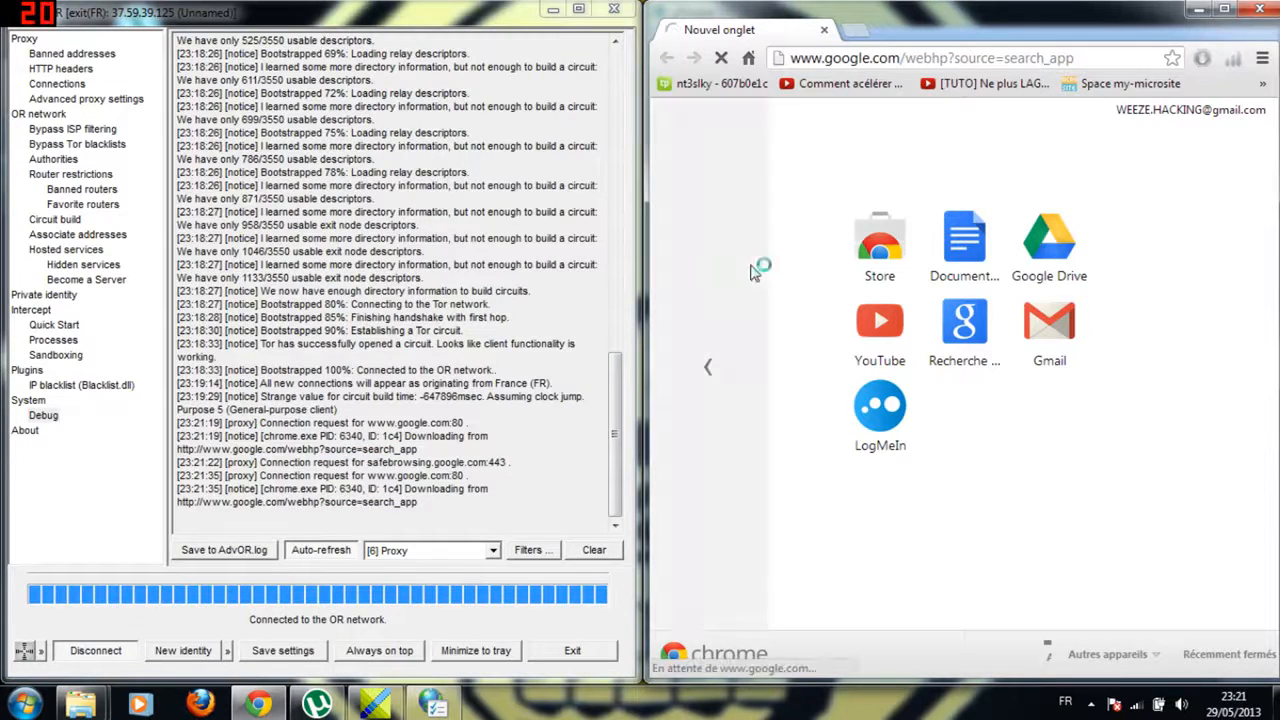
pyautogui.moveTo(342, 501); pyautogui.dragTo(357, 501)
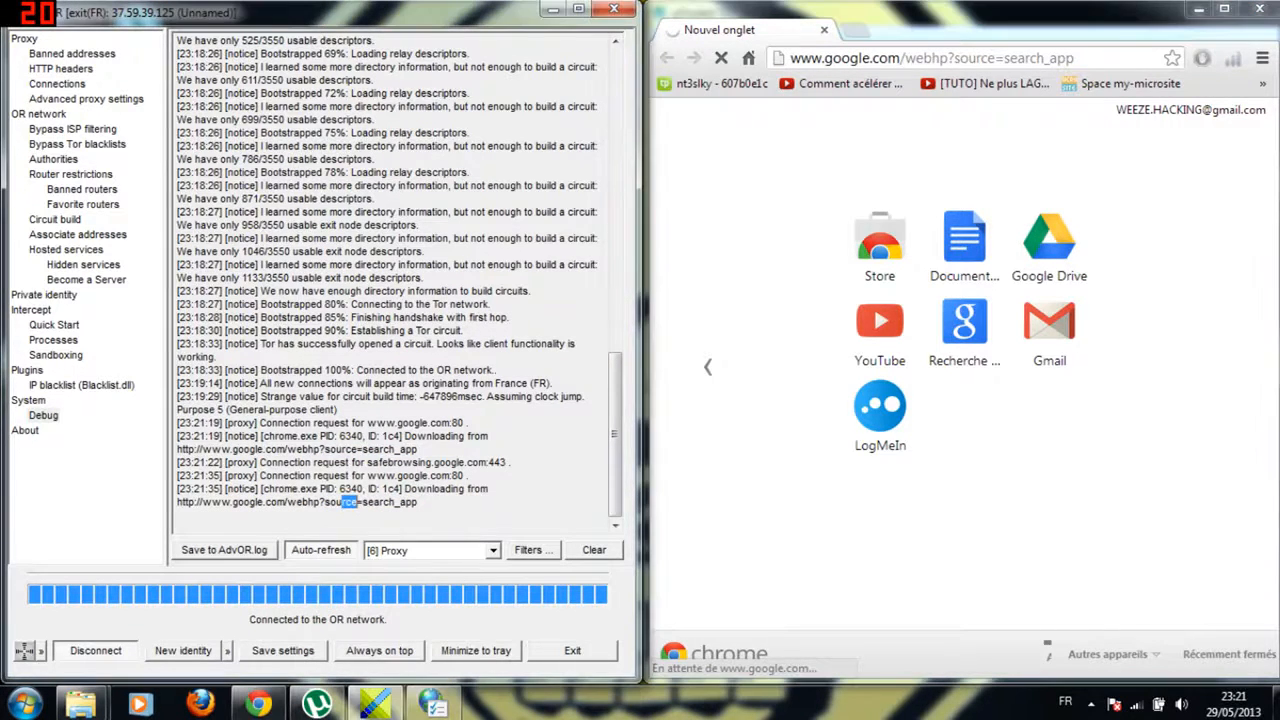
# Load mon-ip.com in a new tab, close the pending Google tab and check the public IP address shown.
pyautogui.click(852, 30)
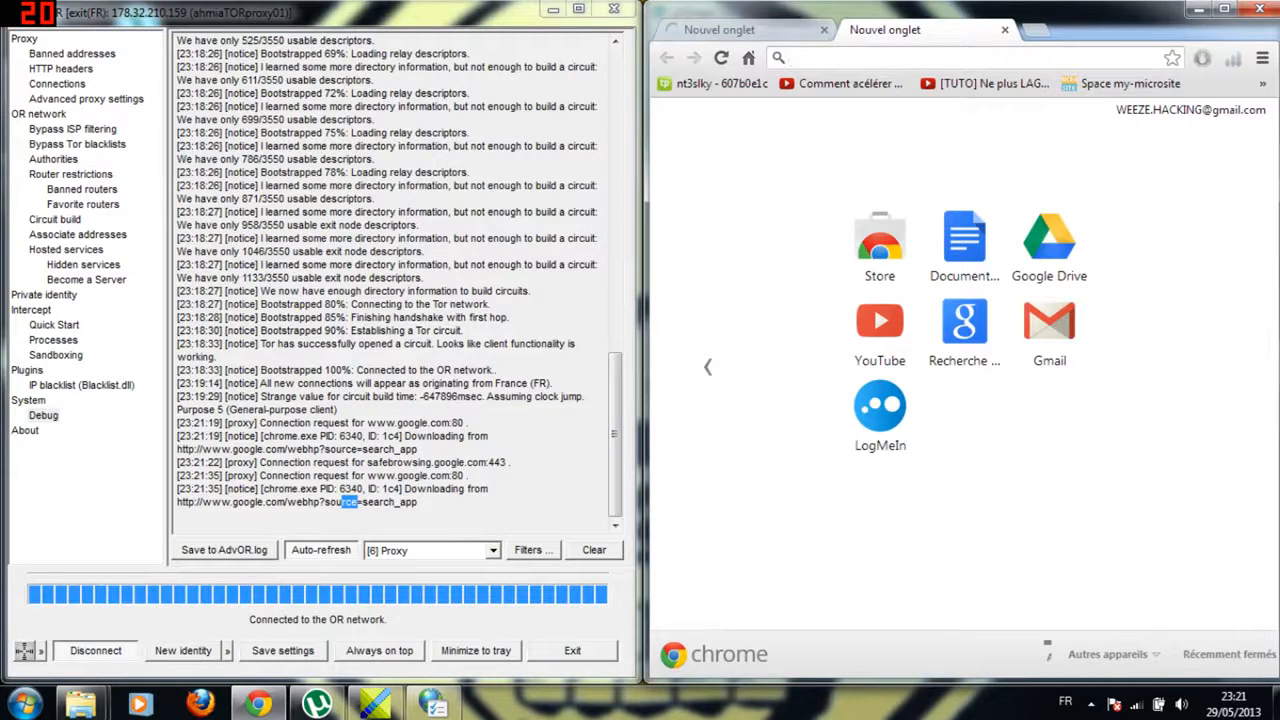
pyautogui.write('mon')
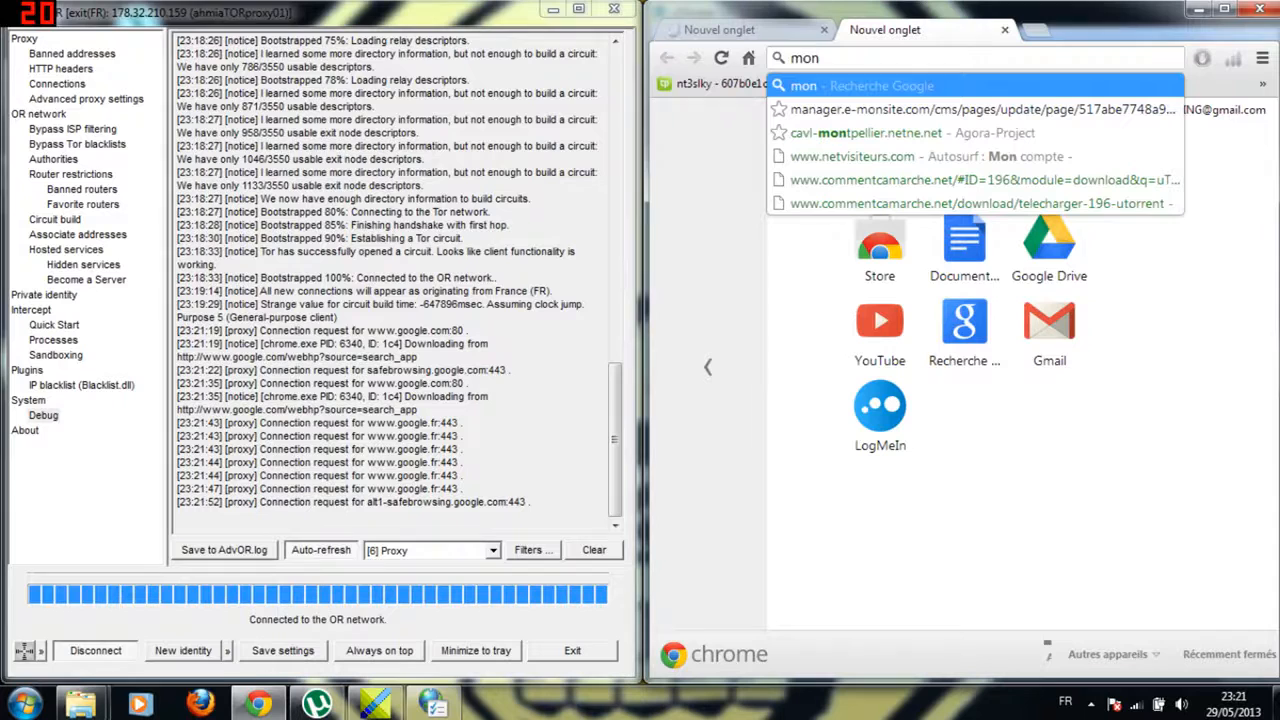
pyautogui.write('-ip')
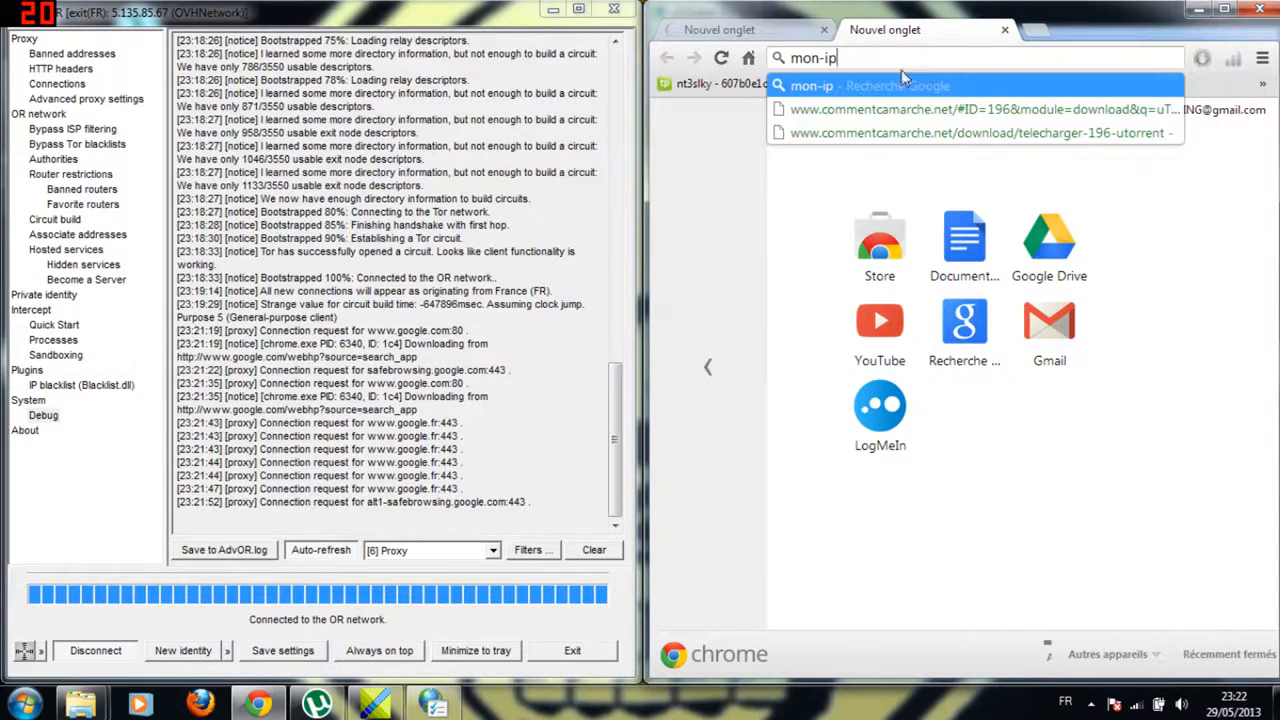
pyautogui.write('.com')
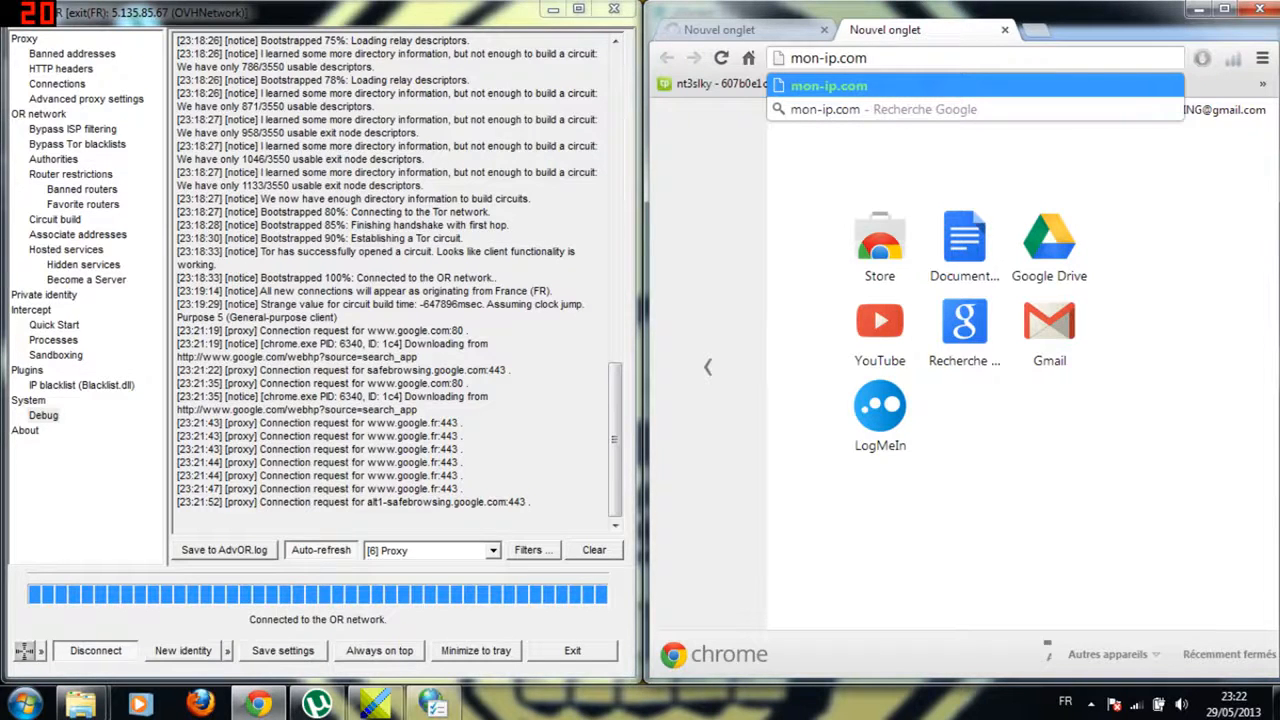
pyautogui.press('Return')
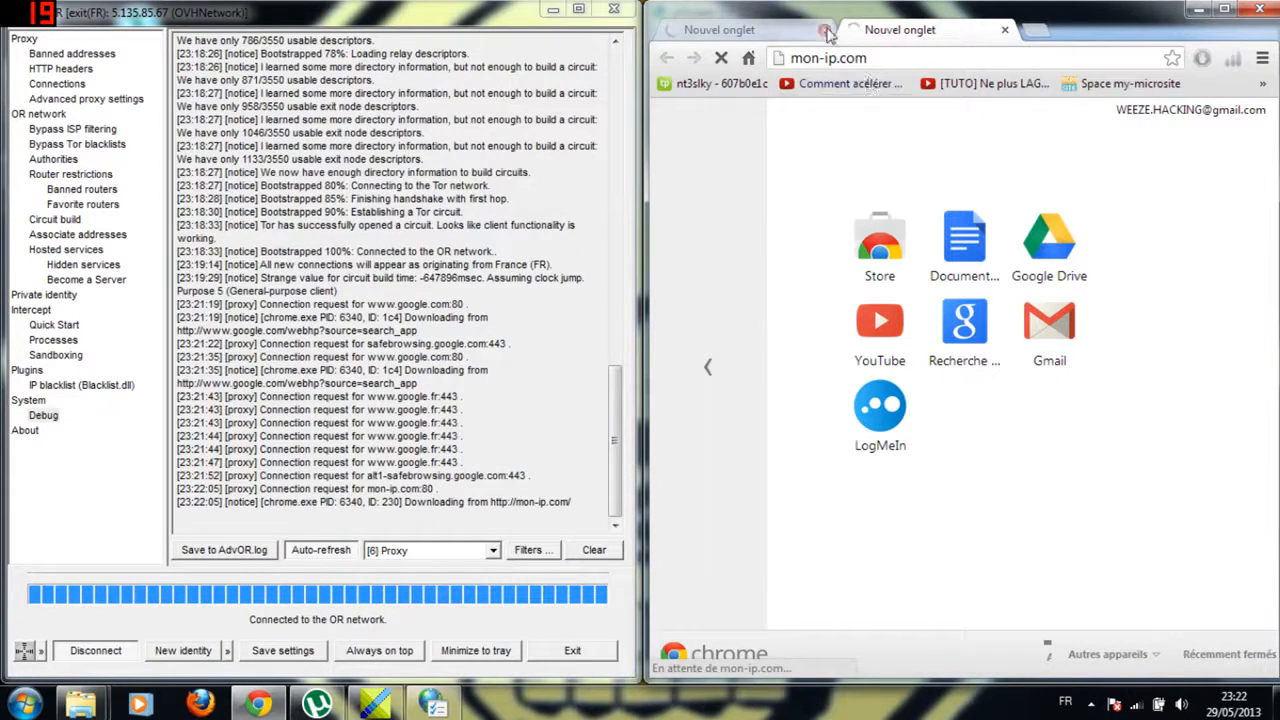
pyautogui.click(824, 30)
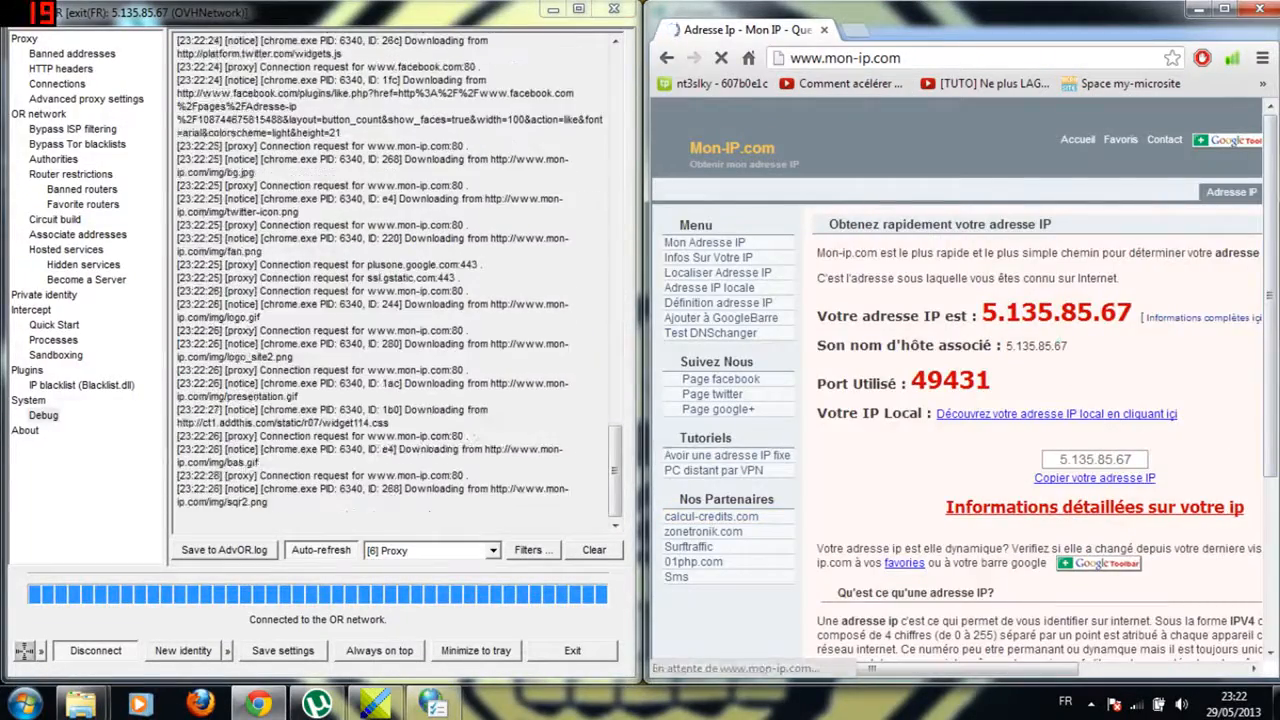
pyautogui.doubleClick(1056, 313)
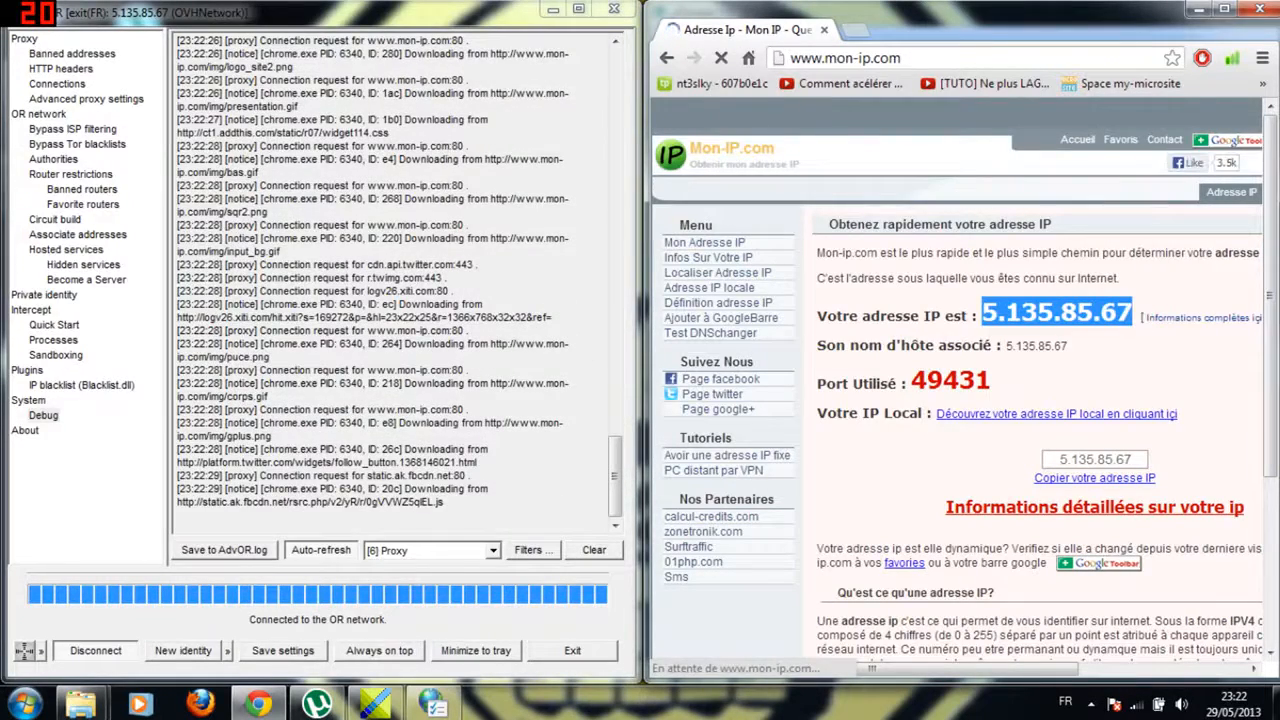
# Request a new identity in AdvOR, acknowledge the notice and reload the mon-ip.com page.
pyautogui.click(177, 647)
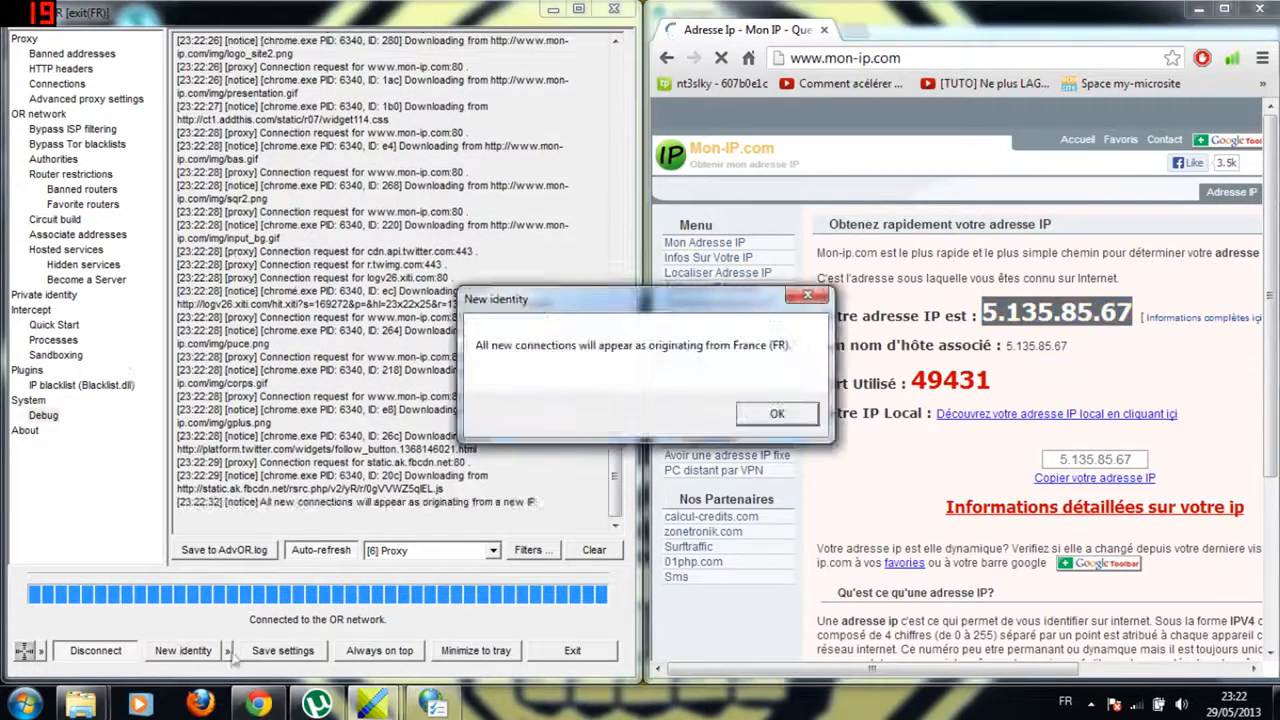
pyautogui.click(770, 413)
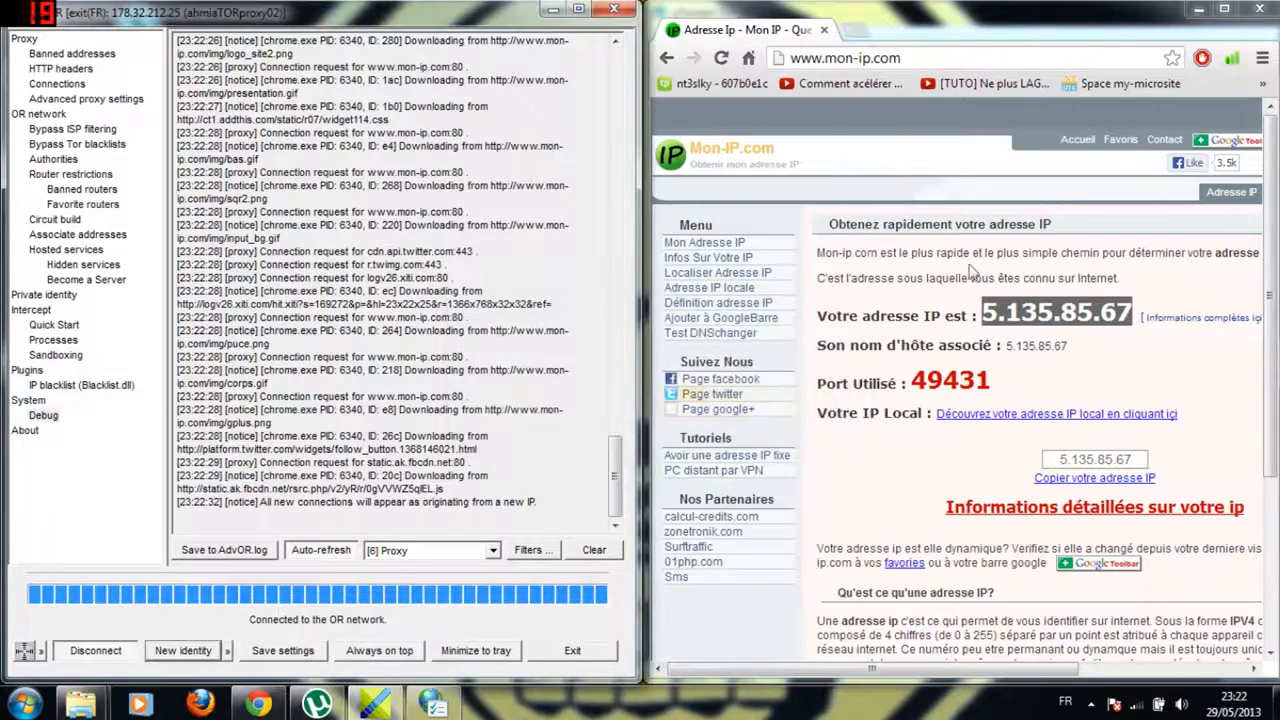
pyautogui.click(721, 57)
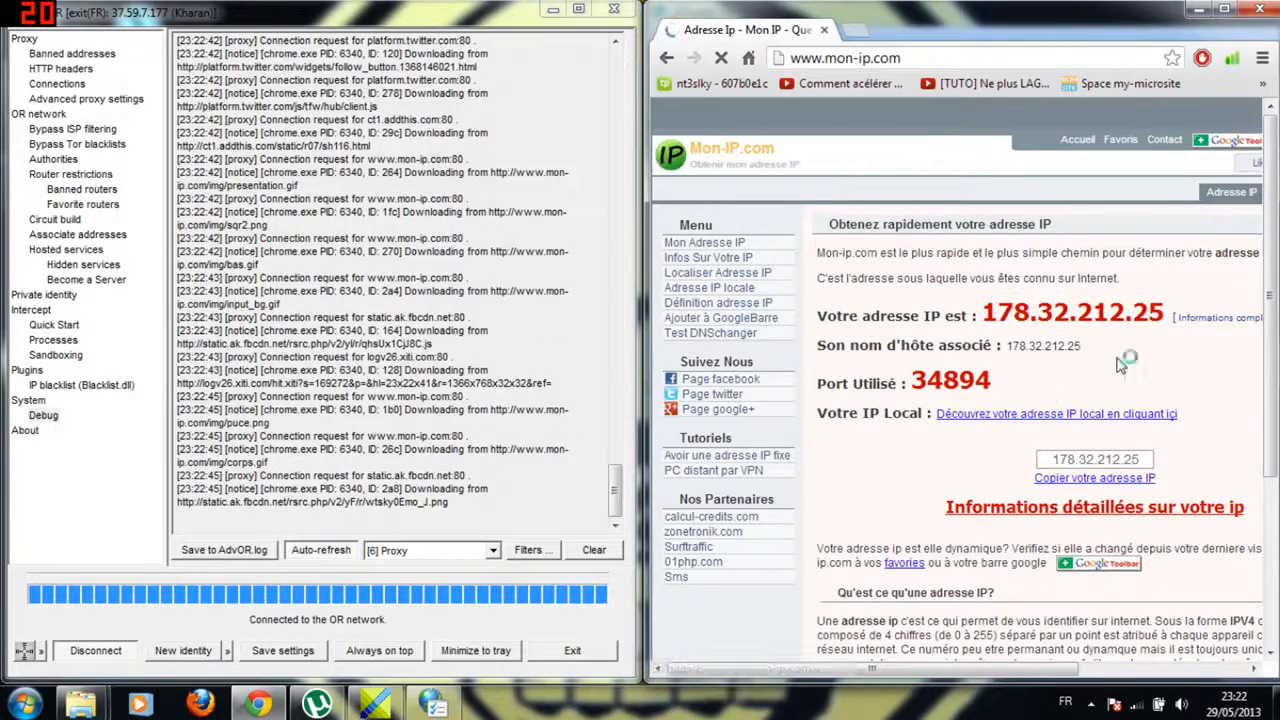
# Open mon-ip.com's complete information page and examine the geographic zone, country, city and provider details alongside AdvOR's log.
pyautogui.moveTo(941, 668); pyautogui.dragTo(1000, 660)
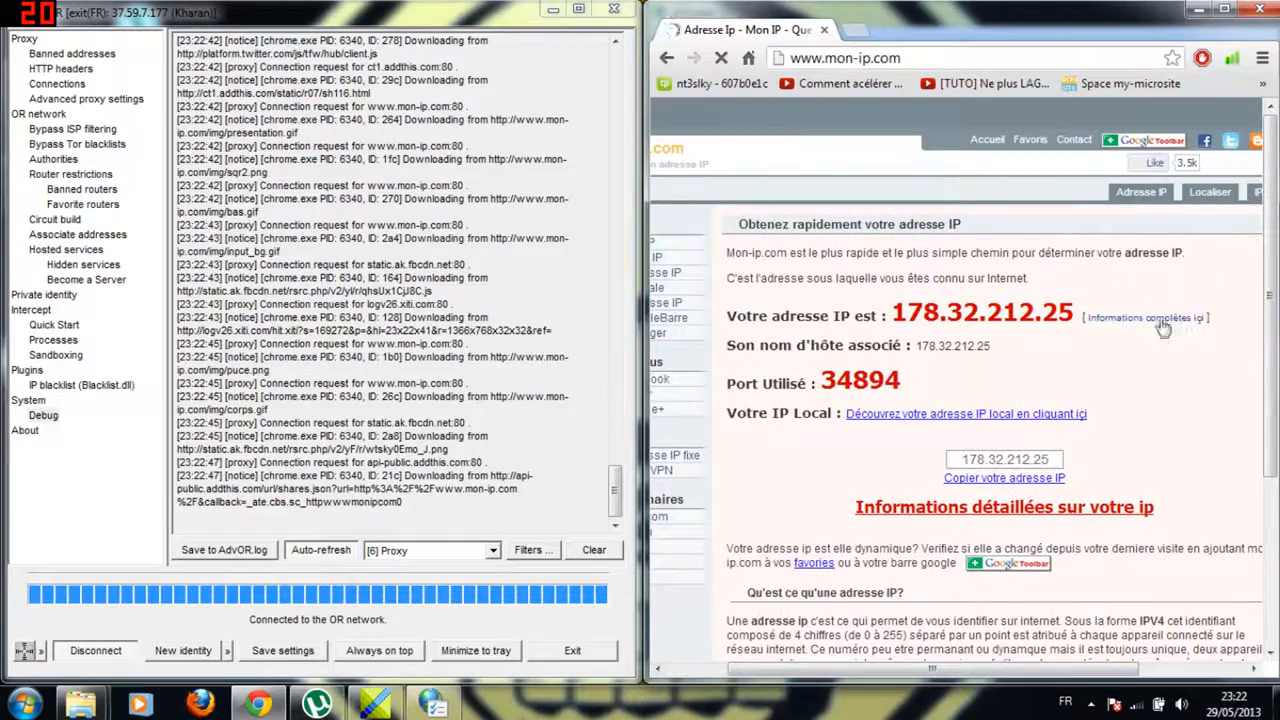
pyautogui.click(1162, 320)
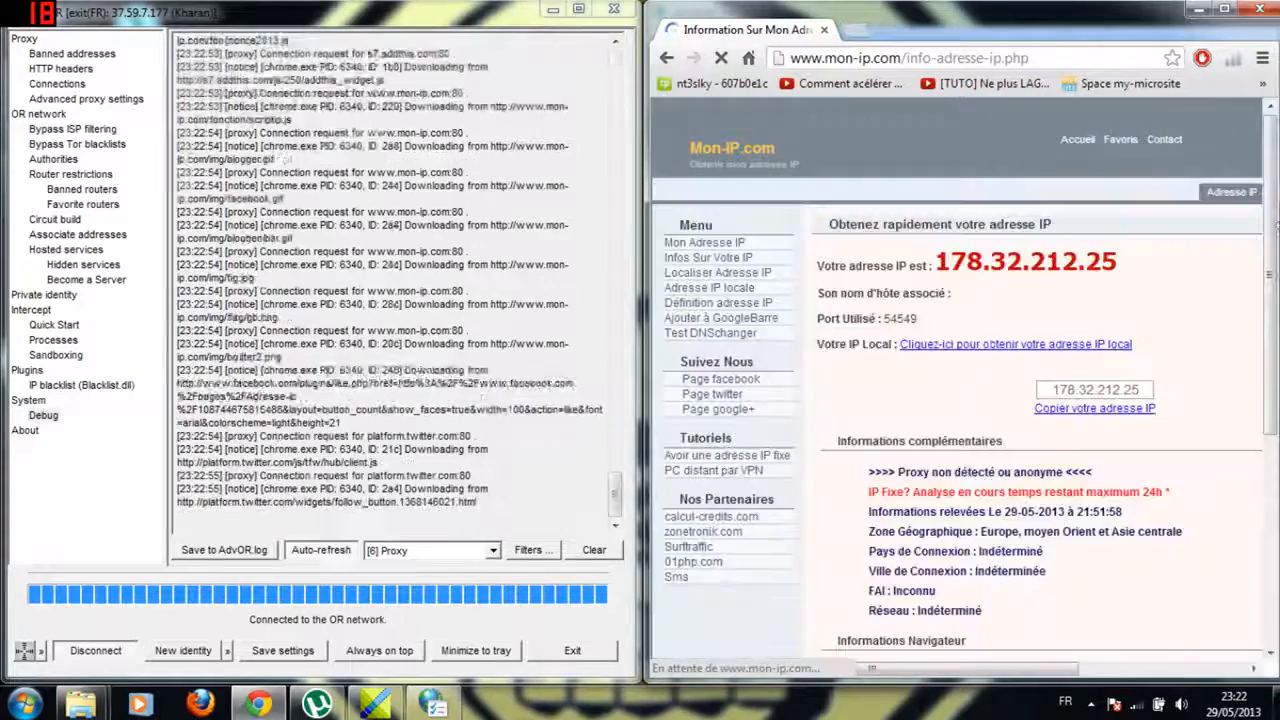
pyautogui.moveTo(1274, 225); pyautogui.dragTo(1273, 272)
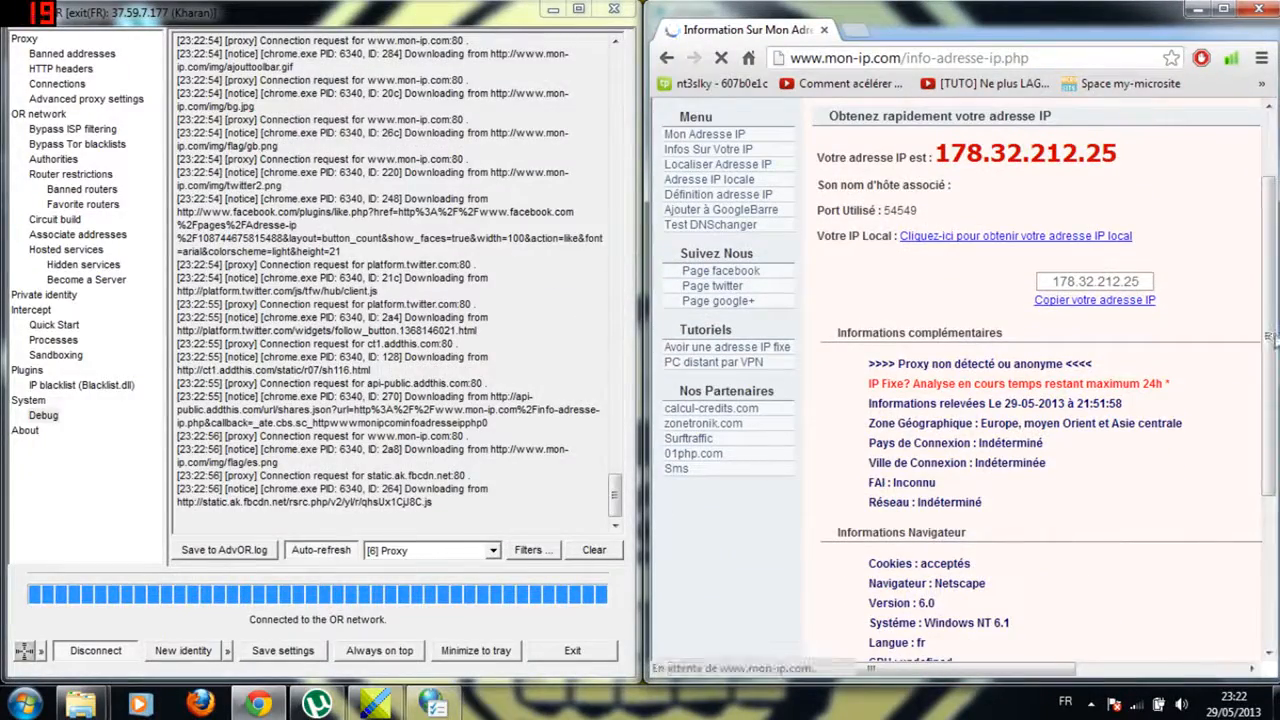
pyautogui.moveTo(1273, 352); pyautogui.dragTo(1277, 493)
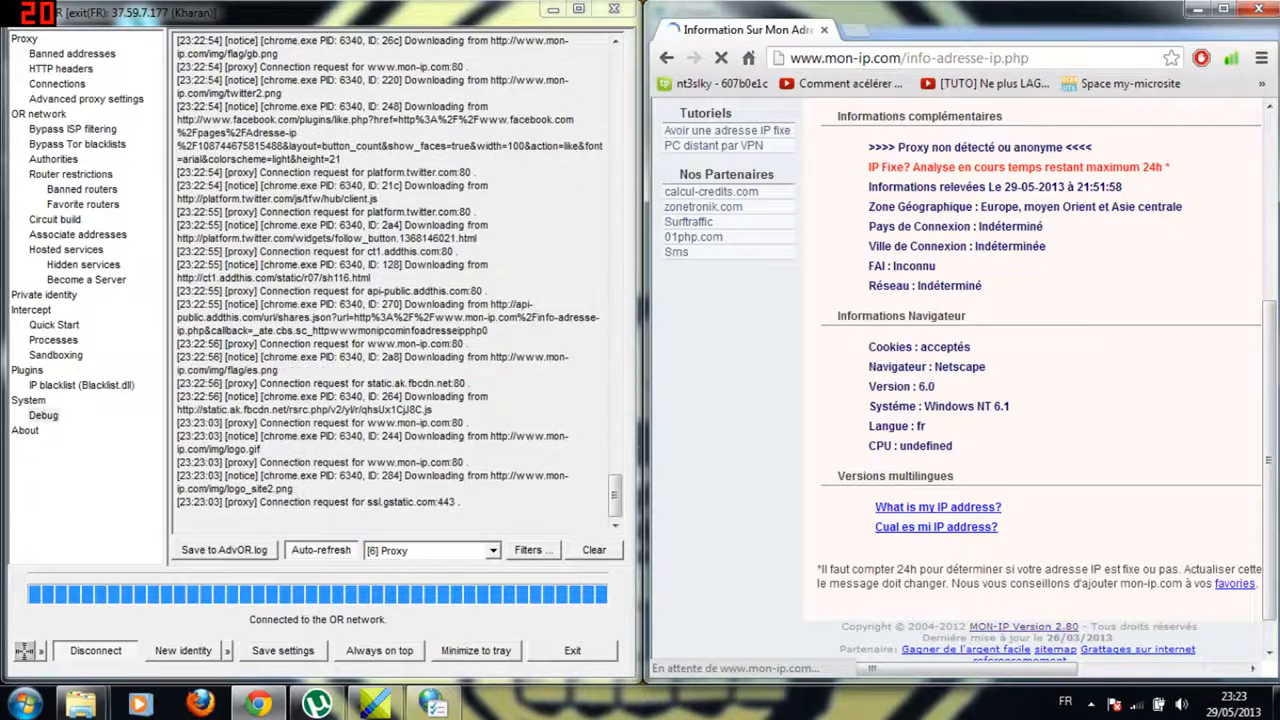
pyautogui.moveTo(993, 206); pyautogui.dragTo(1167, 206)
pyautogui.click(1204, 208)
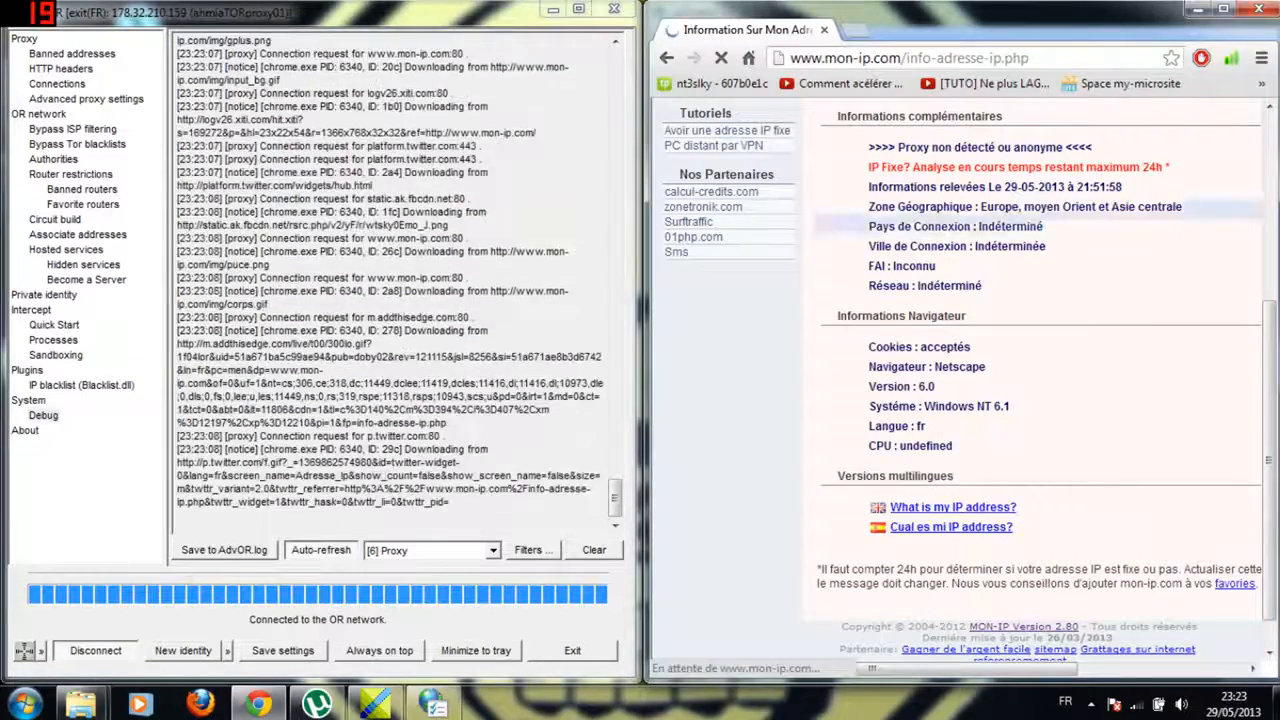
pyautogui.moveTo(1270, 317); pyautogui.dragTo(1275, 163)
pyautogui.doubleClick(922, 560)
pyautogui.tripleClick(1003, 541)
pyautogui.doubleClick(1009, 521)
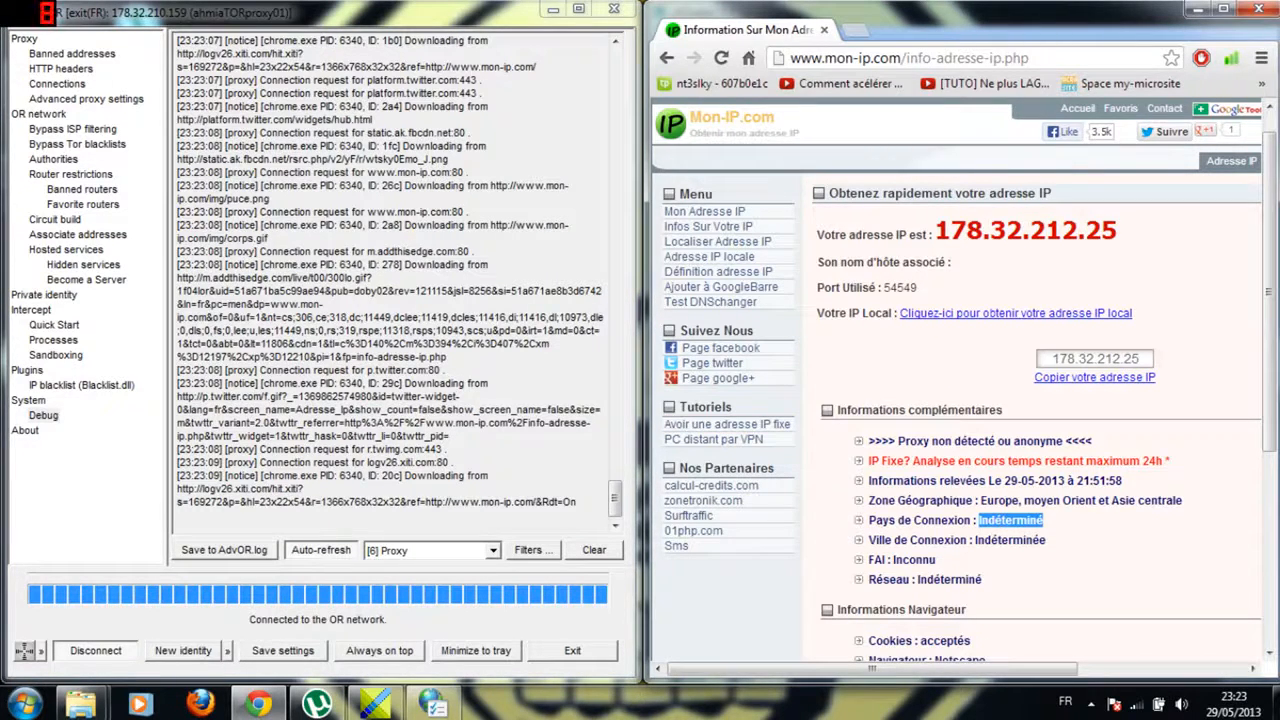
pyautogui.doubleClick(392, 265)
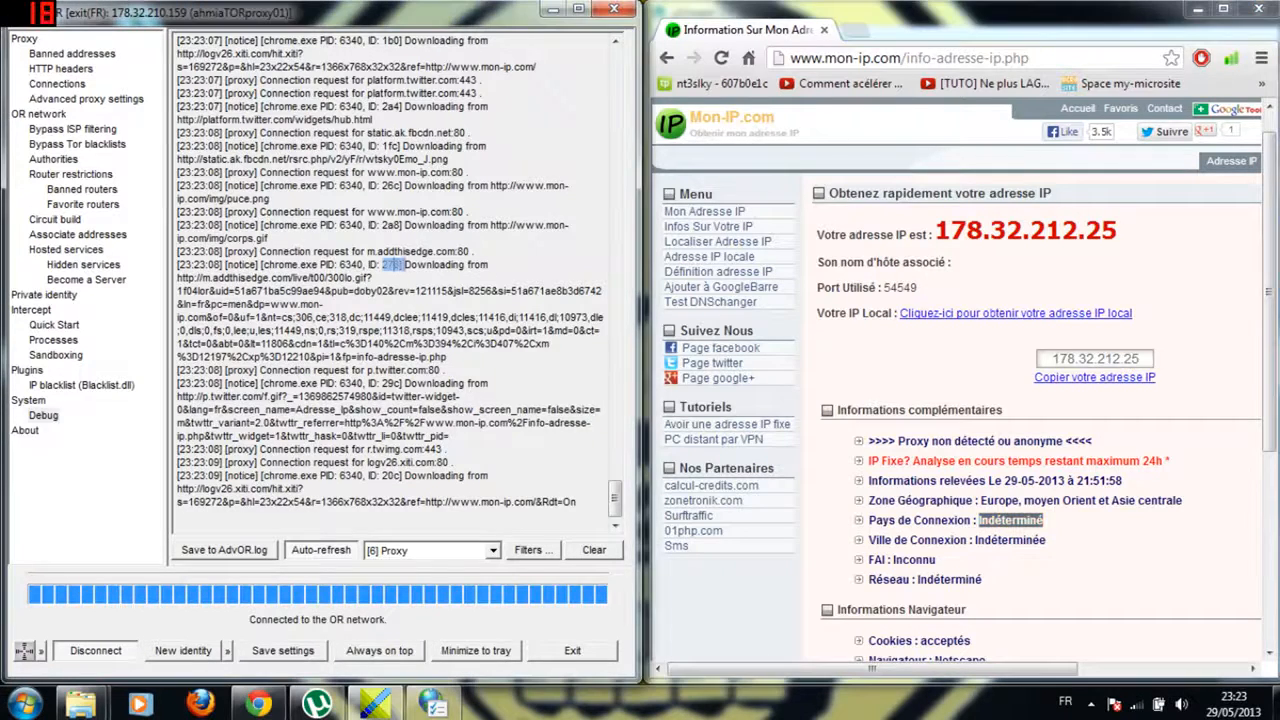
# Close Chrome and the Internet properties dialog, and display the Connexion preferences in µTorrent.
pyautogui.click(1262, 8)
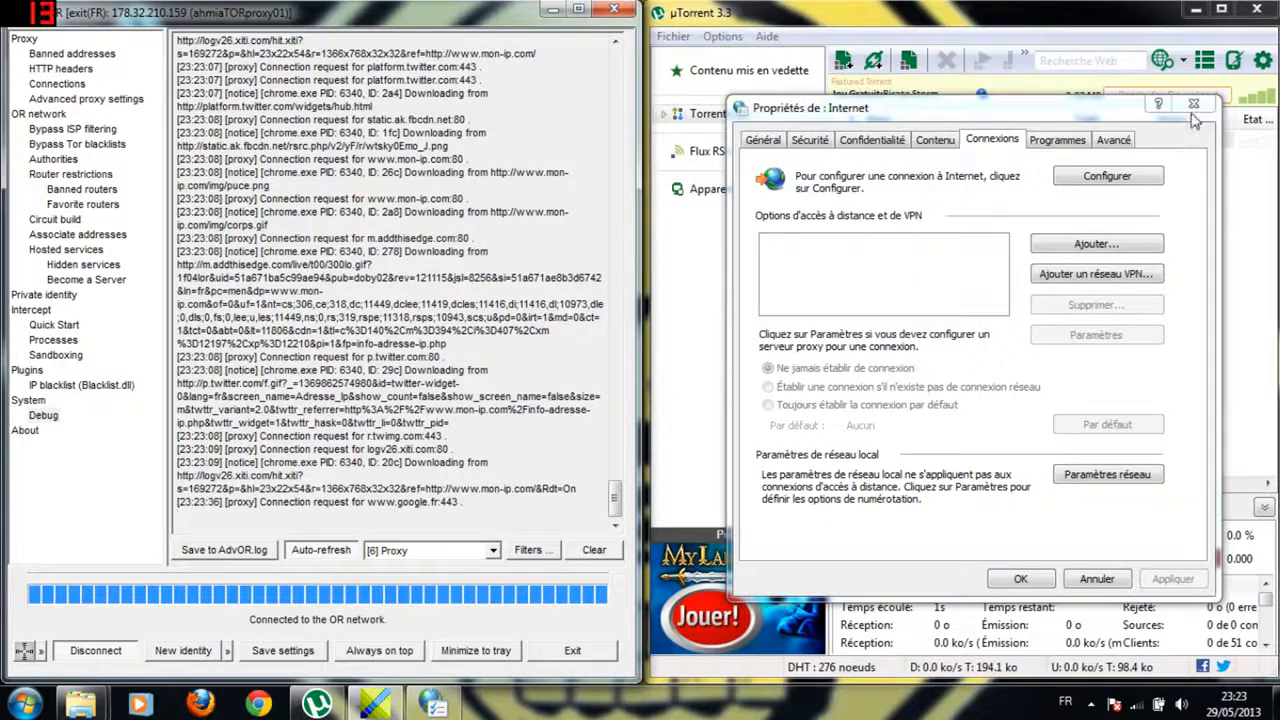
pyautogui.click(1196, 104)
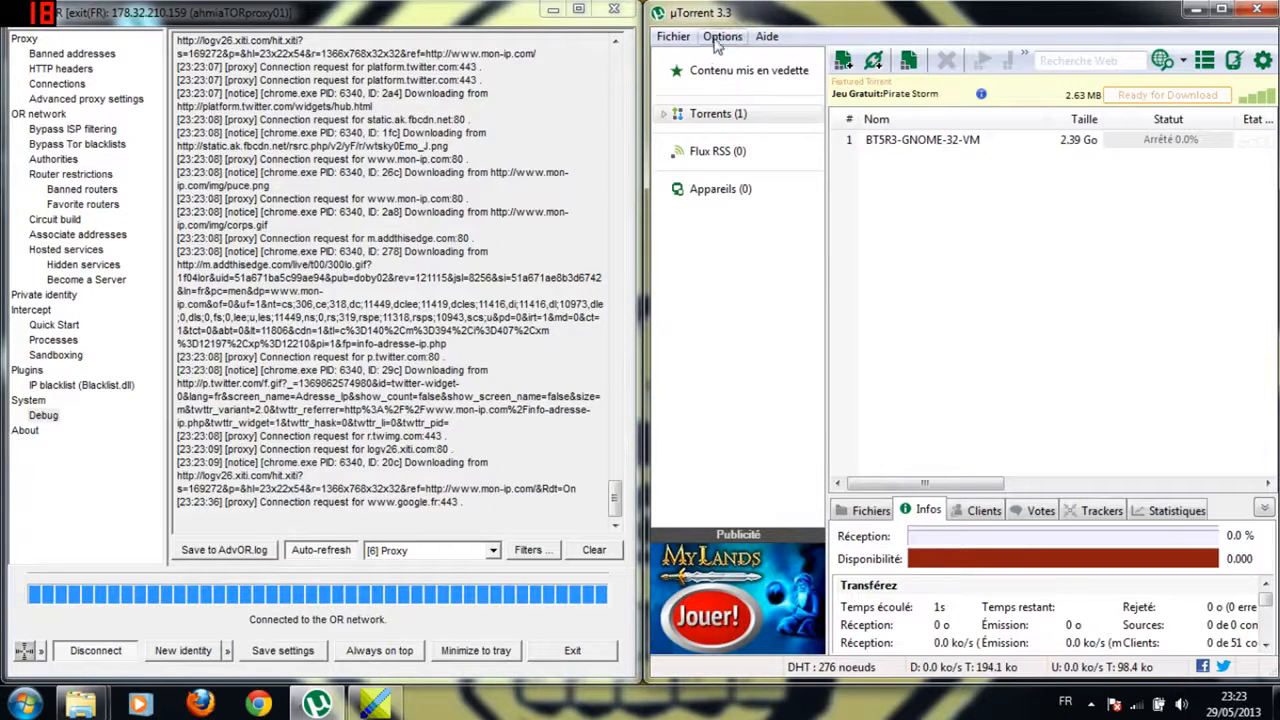
pyautogui.click(721, 38)
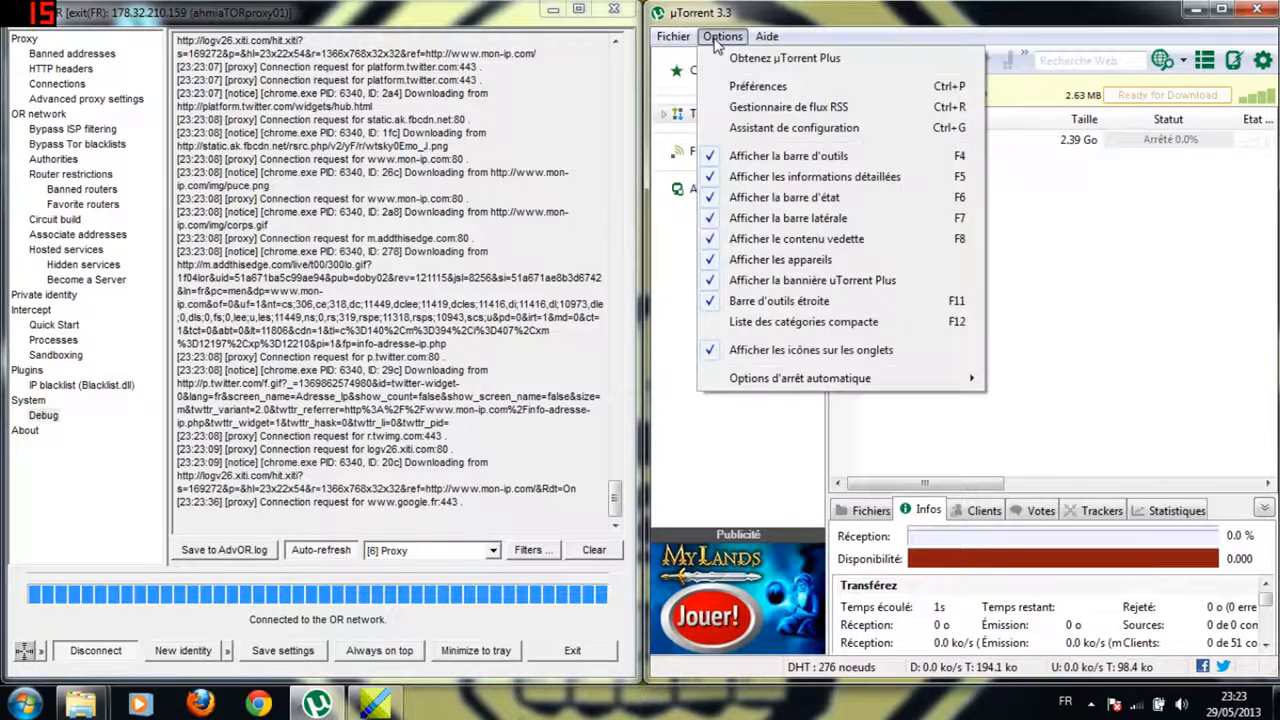
pyautogui.click(757, 87)
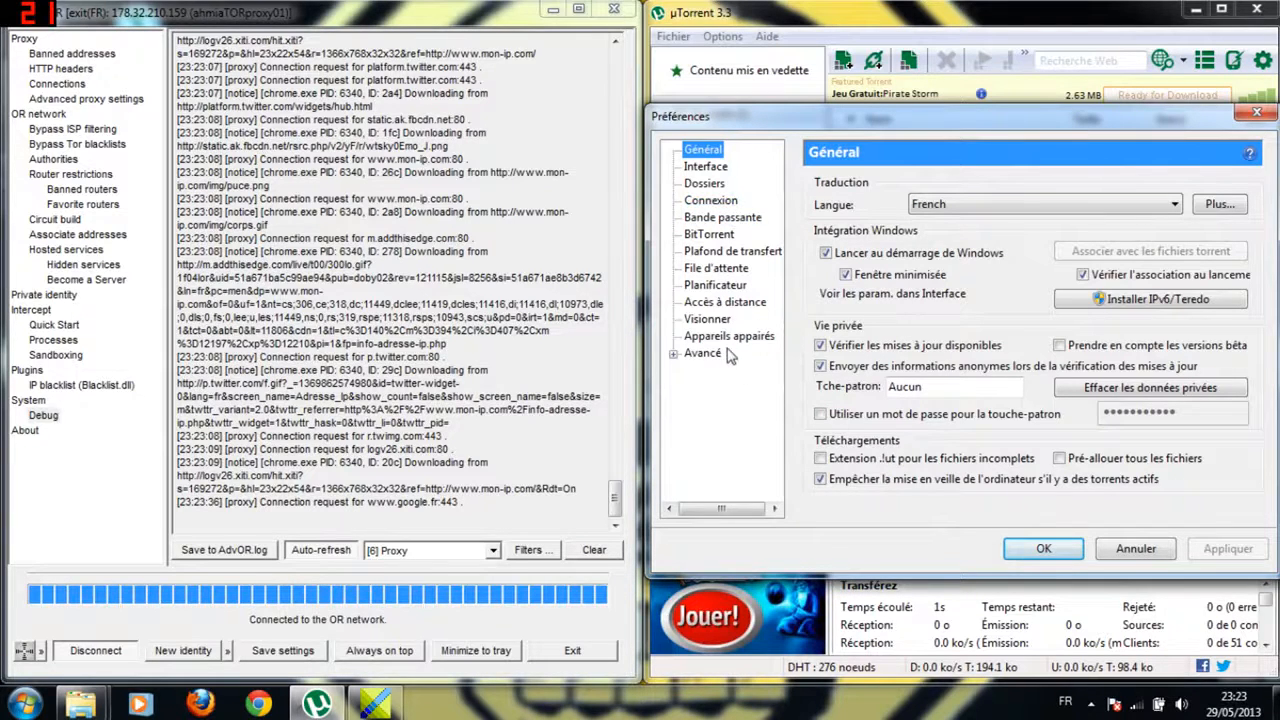
pyautogui.click(718, 201)
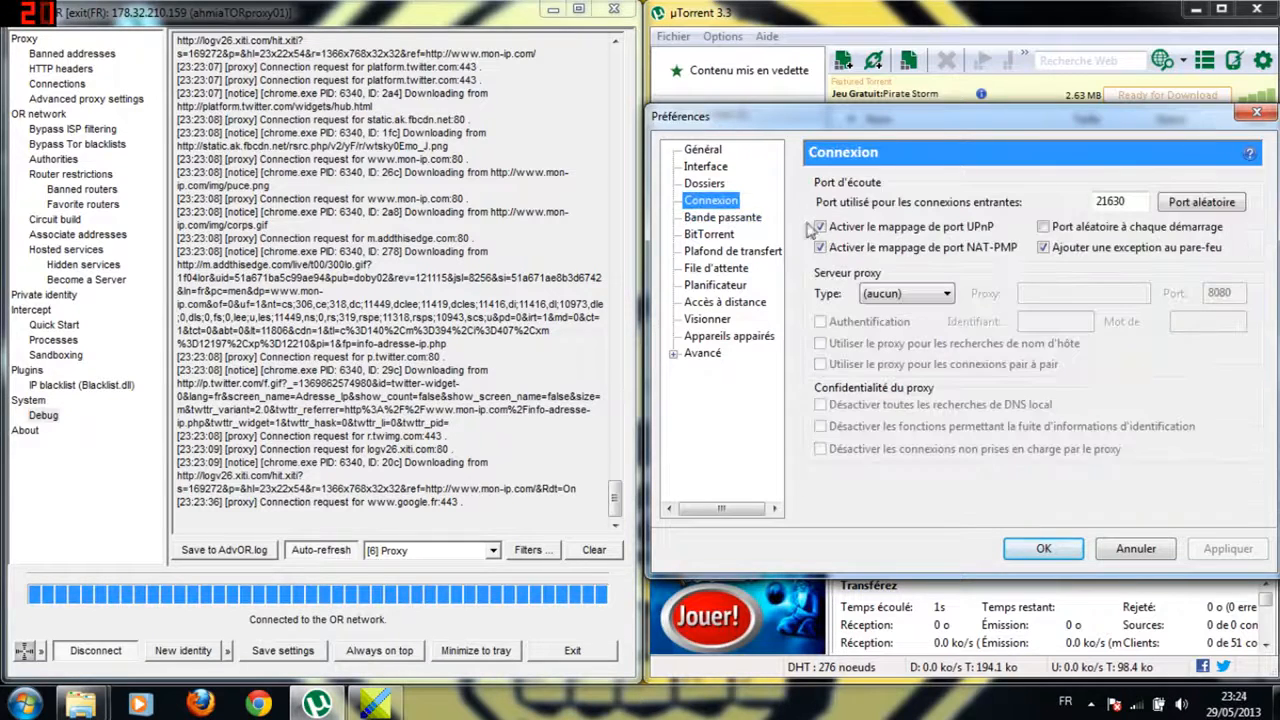
# Set µTorrent's proxy server type to Socks5, its address to 127.0.0.1 and its port to 9050.
pyautogui.click(932, 296)
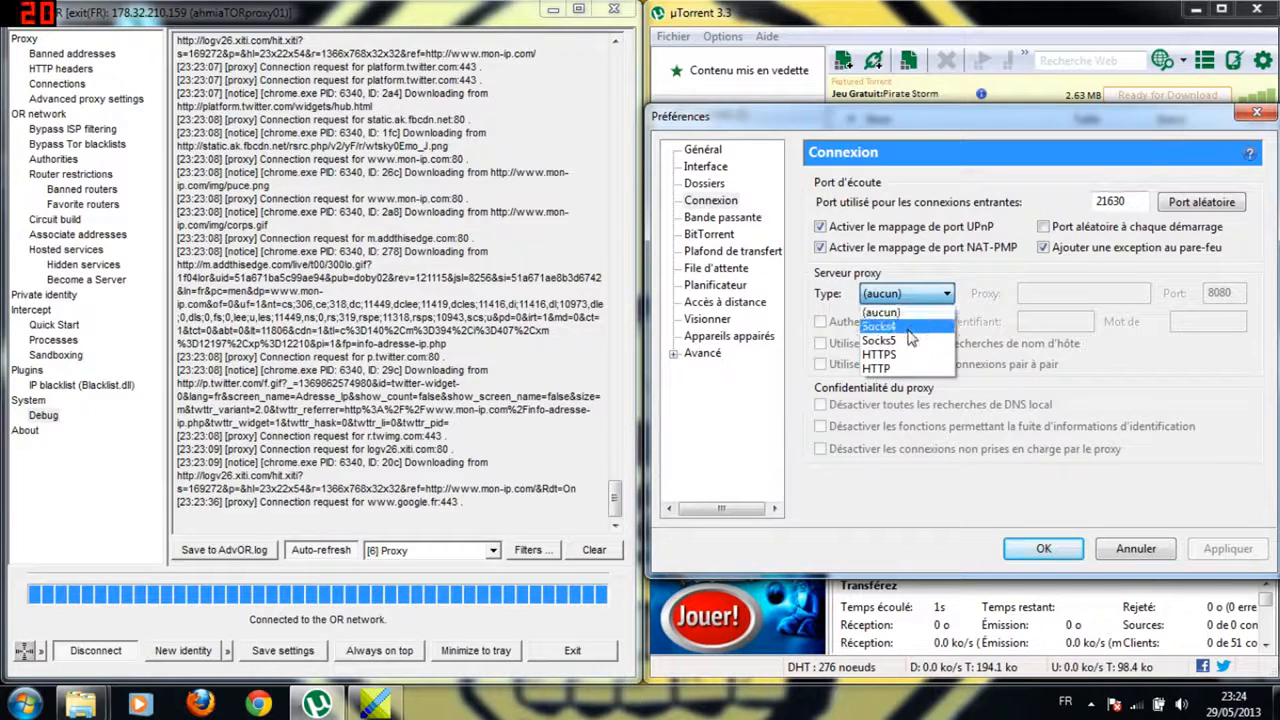
pyautogui.click(905, 341)
pyautogui.click(1023, 293)
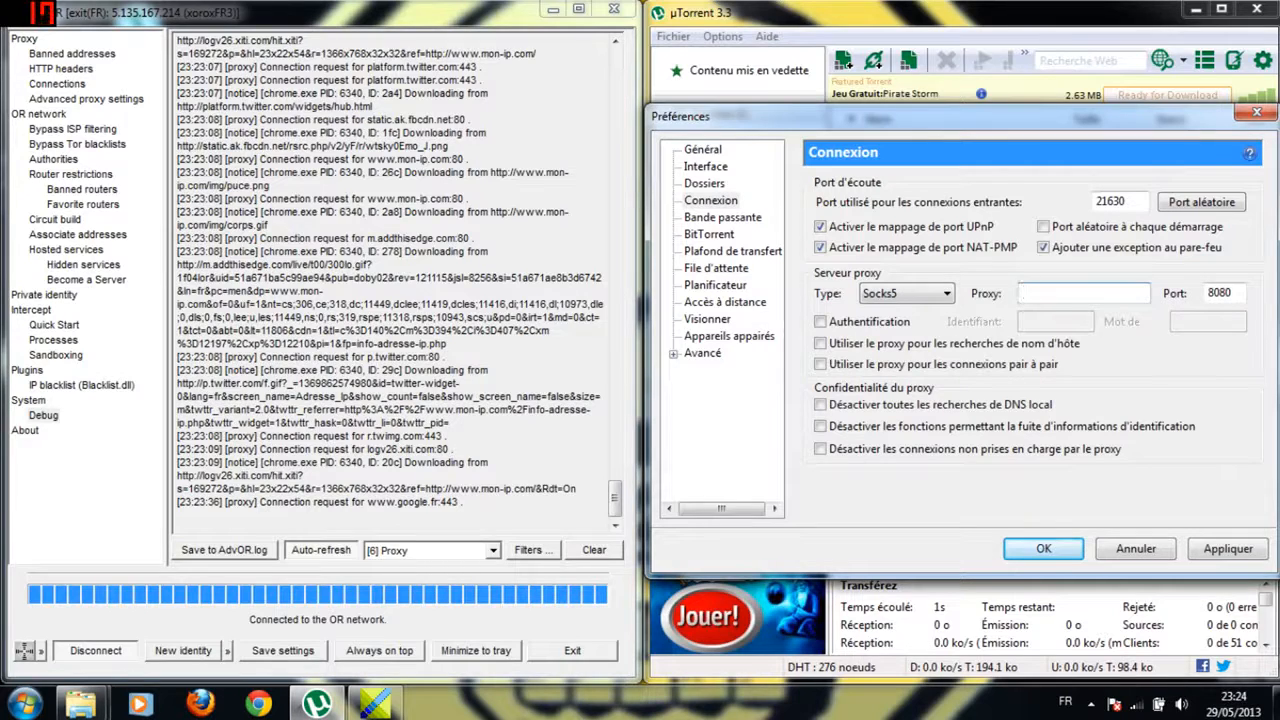
pyautogui.write('127.0.0.1')
pyautogui.press('Tab')
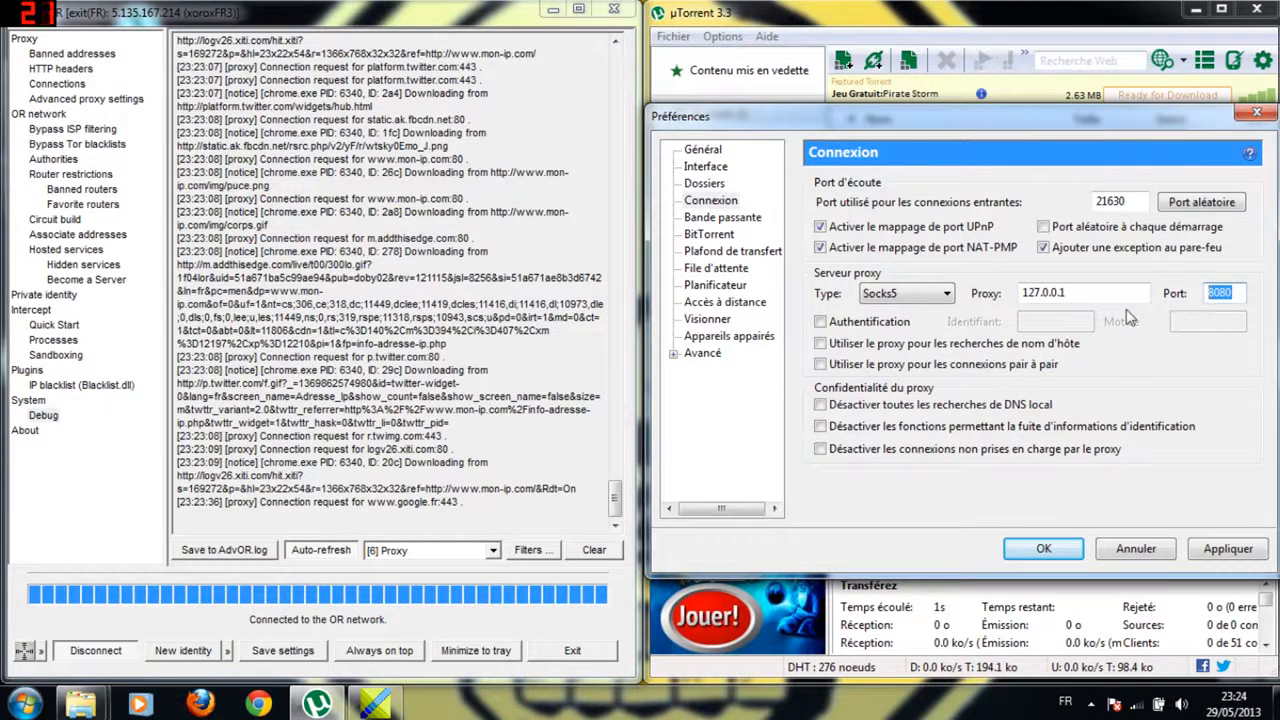
pyautogui.write('90')
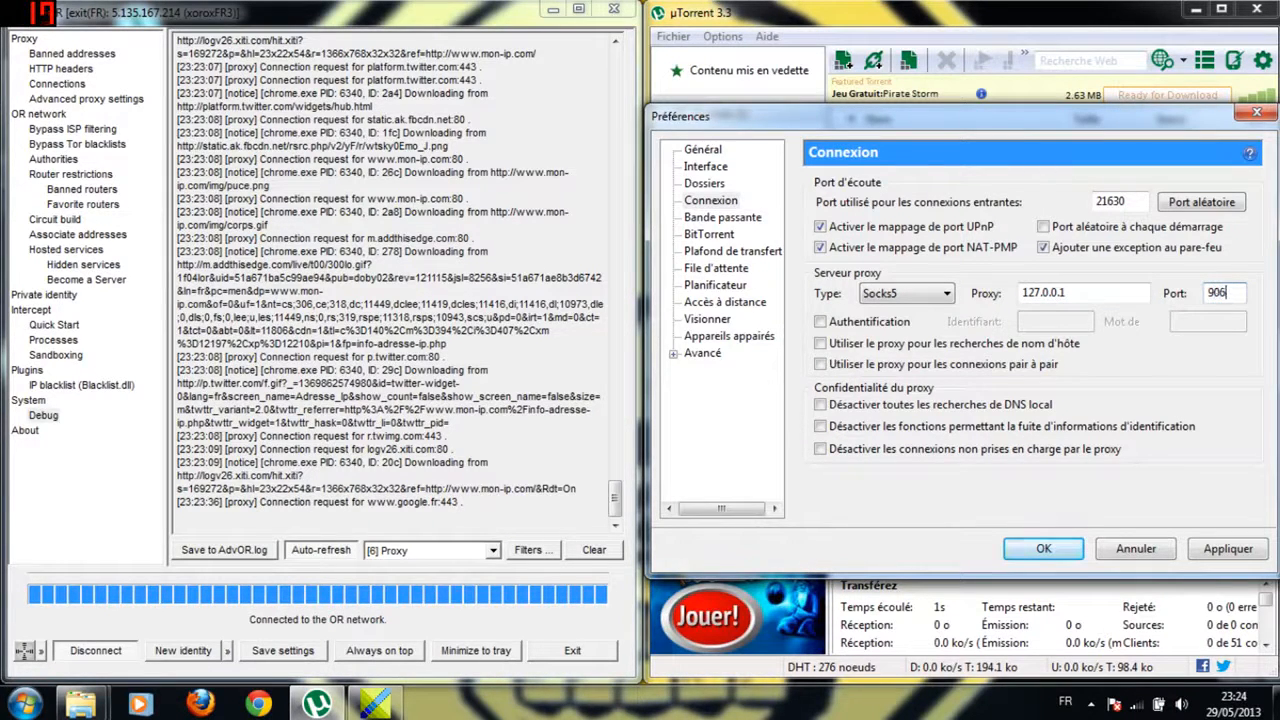
pyautogui.write('50')
# Enable the proxy for hostname lookups and peer-to-peer connections, turn on all three proxy privacy options, and save the preferences.
pyautogui.click(822, 366)
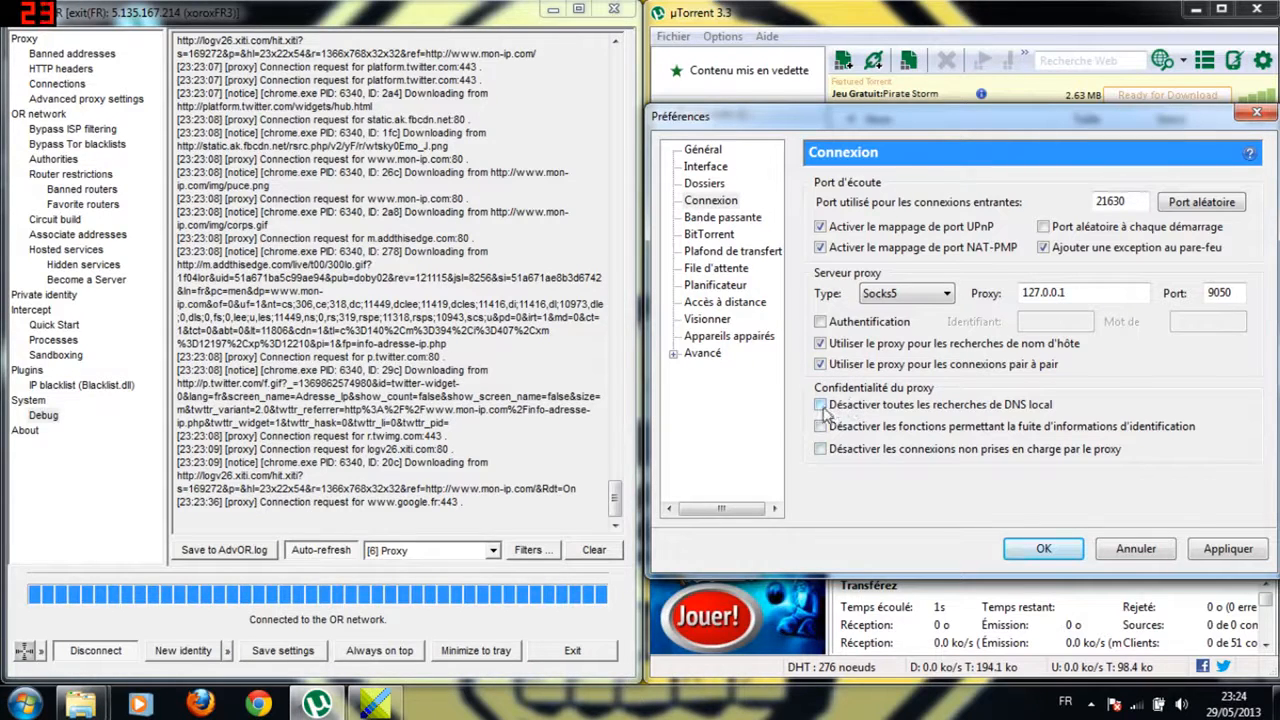
pyautogui.click(820, 406)
pyautogui.click(830, 448)
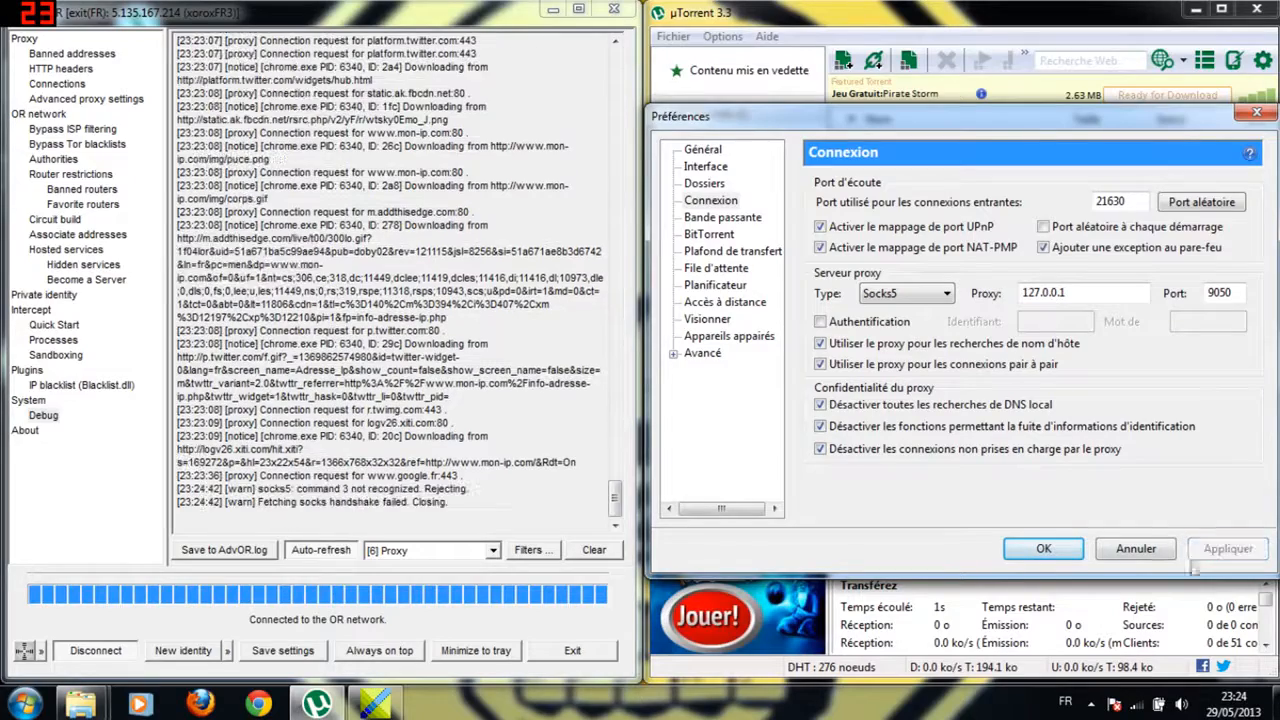
pyautogui.click(1045, 552)
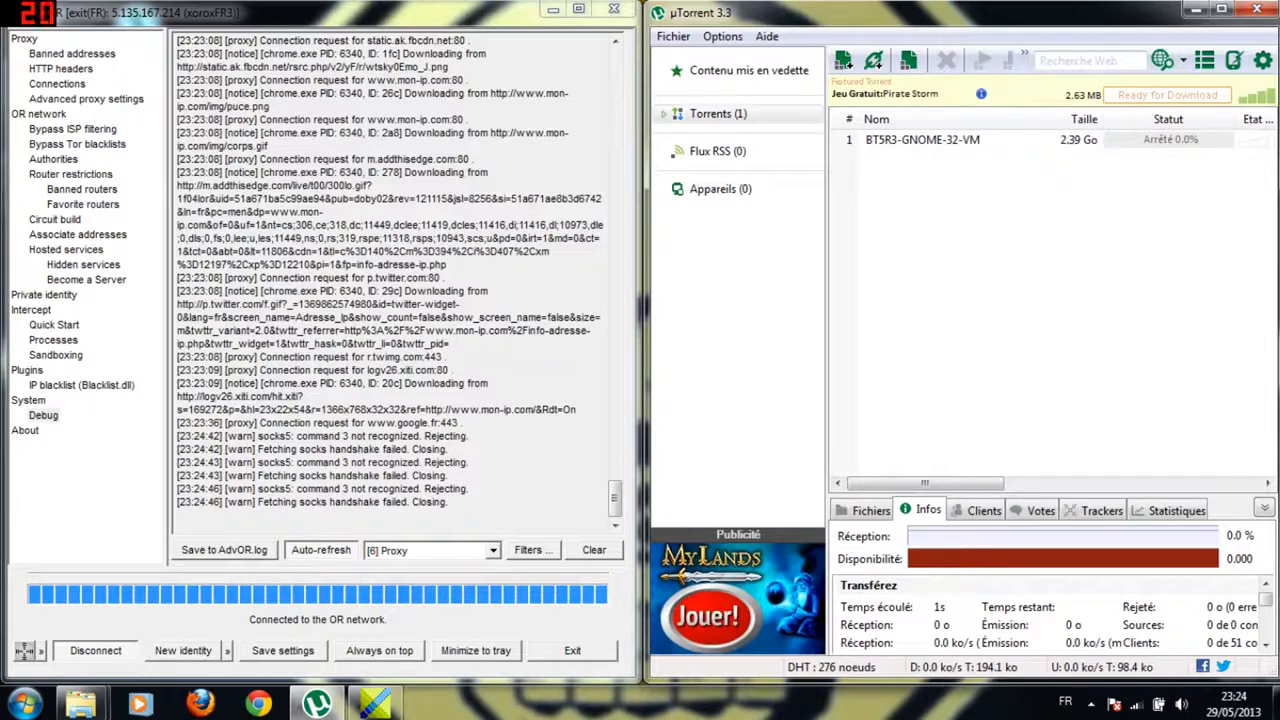
# Force-start the BT5R3-GNOME-32-VM torrent download in µTorrent.
pyautogui.click(958, 145)
pyautogui.click(962, 190)
pyautogui.rightClick(926, 142)
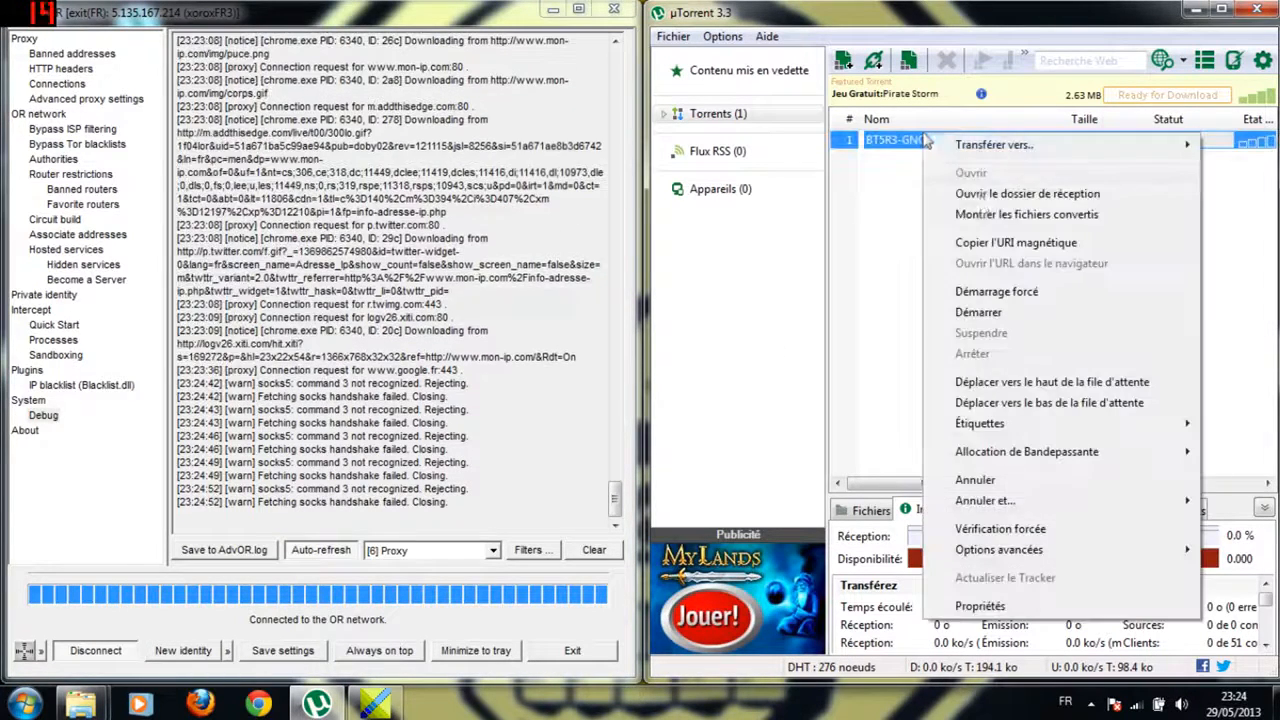
pyautogui.click(996, 291)
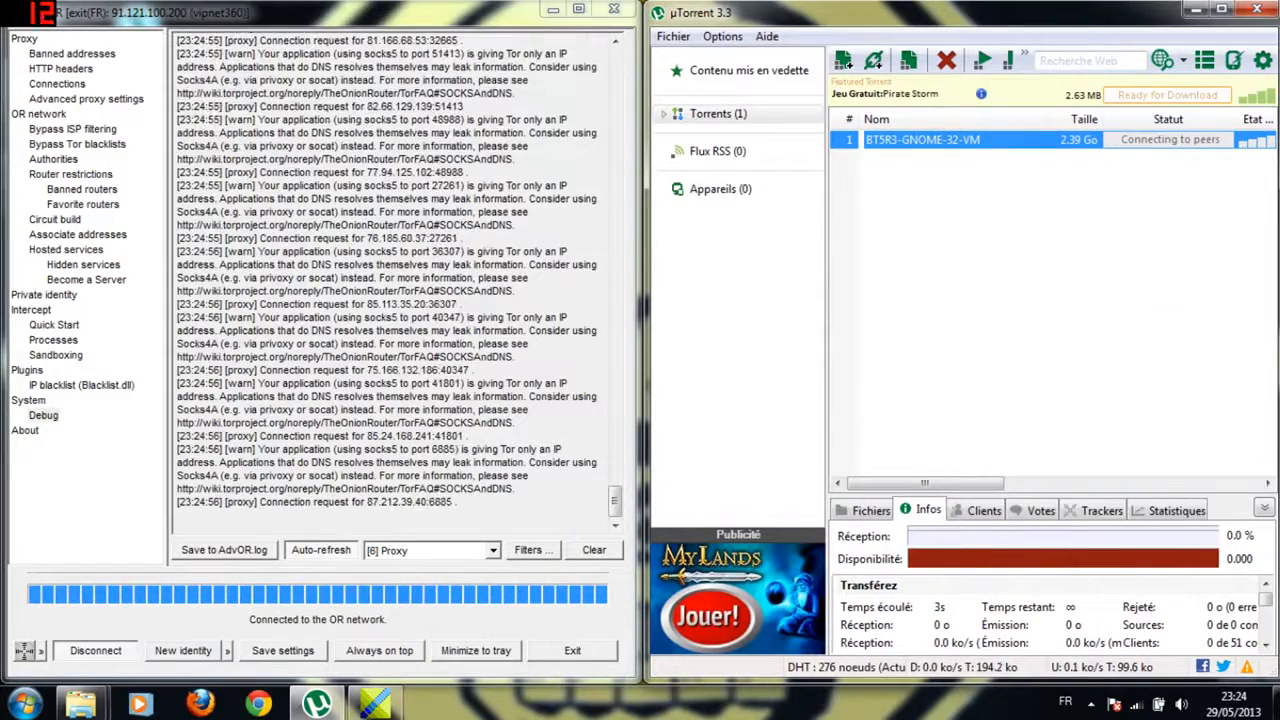
pyautogui.click(1022, 306)
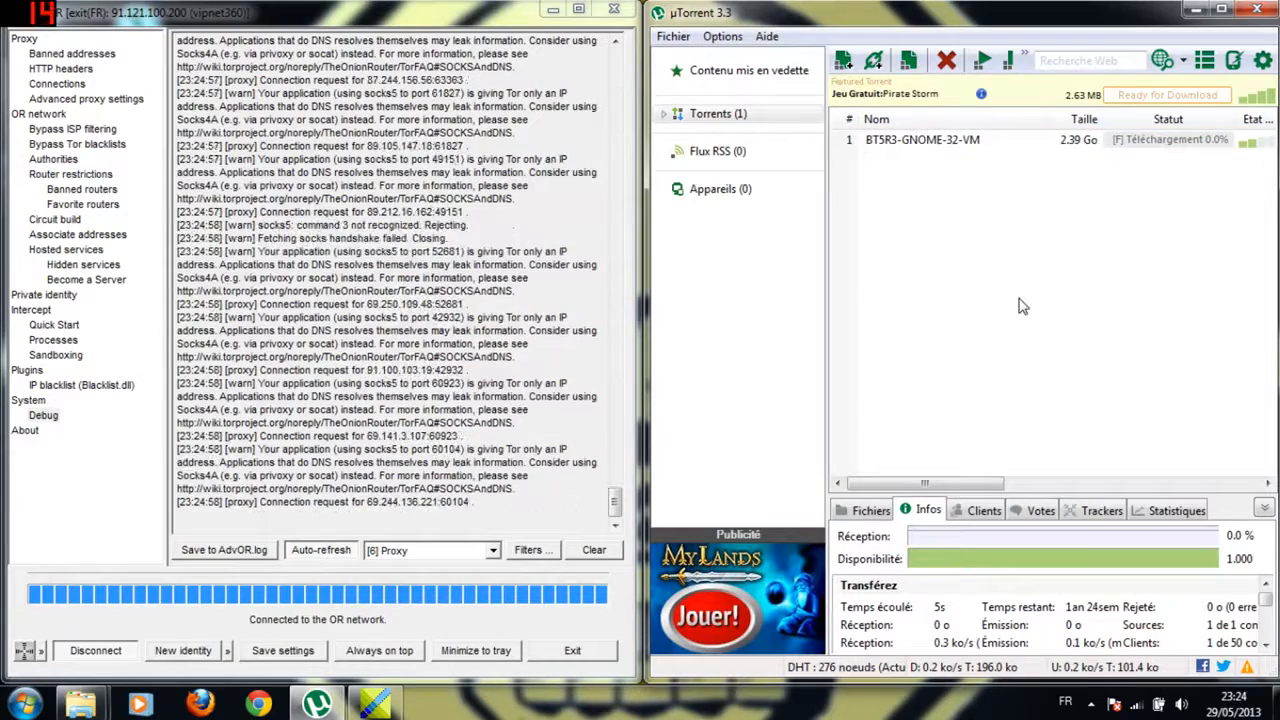
# Maximize µTorrent to examine the torrent's reception, emission and estimated time, and restore it beside AdvOR.
pyautogui.click(1221, 9)
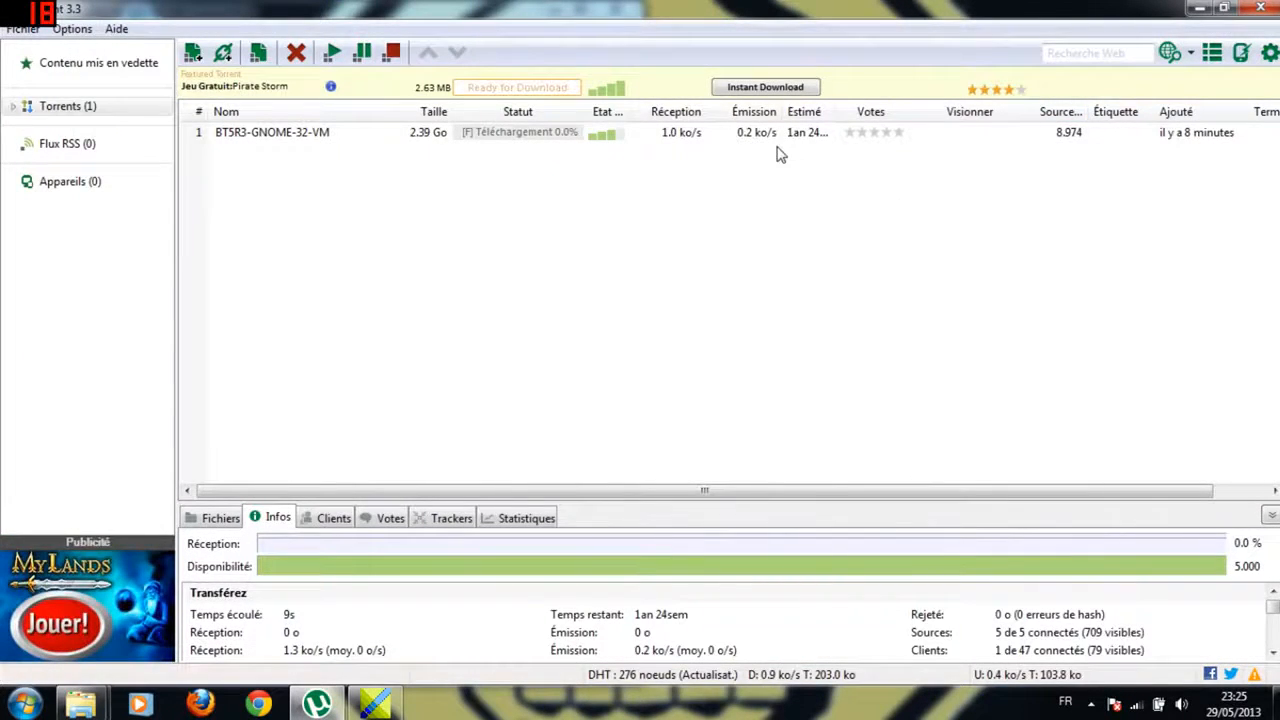
pyautogui.moveTo(909, 6); pyautogui.dragTo(1279, 7)
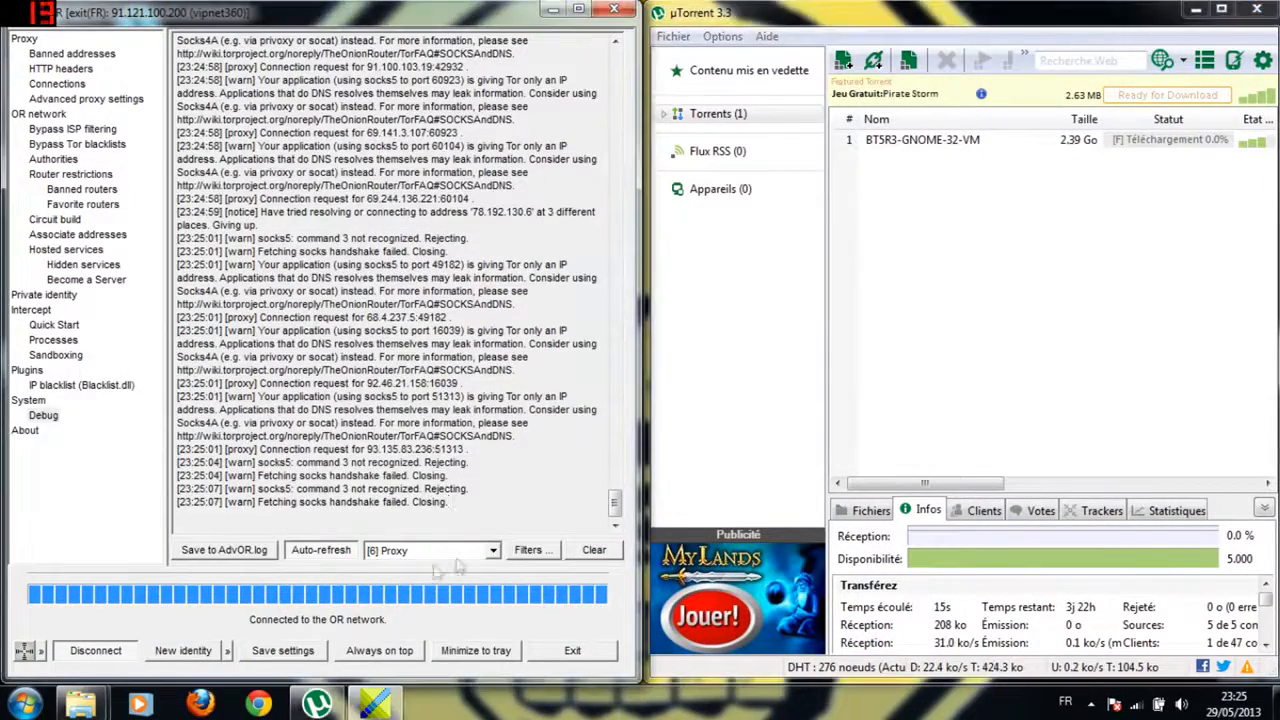
pyautogui.click(975, 145)
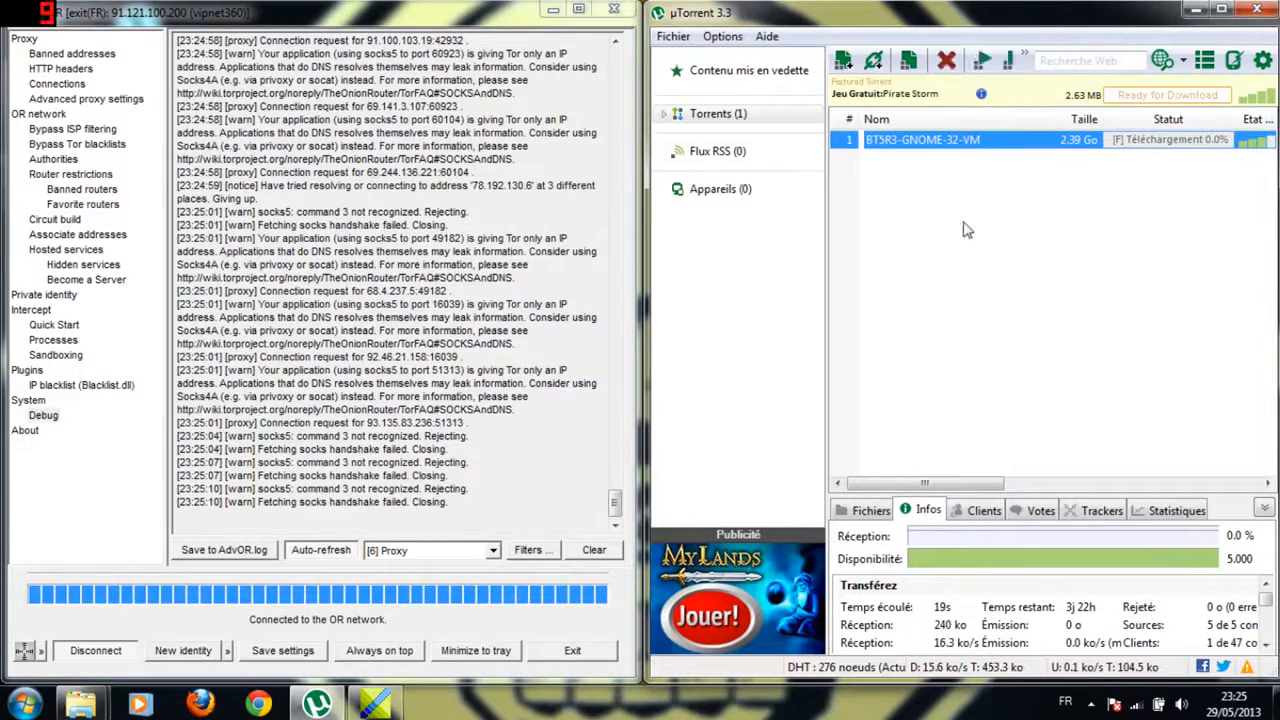
pyautogui.click(965, 230)
# Try the Notice level for AdvOR's debug log and set the level to Info.
pyautogui.click(405, 552)
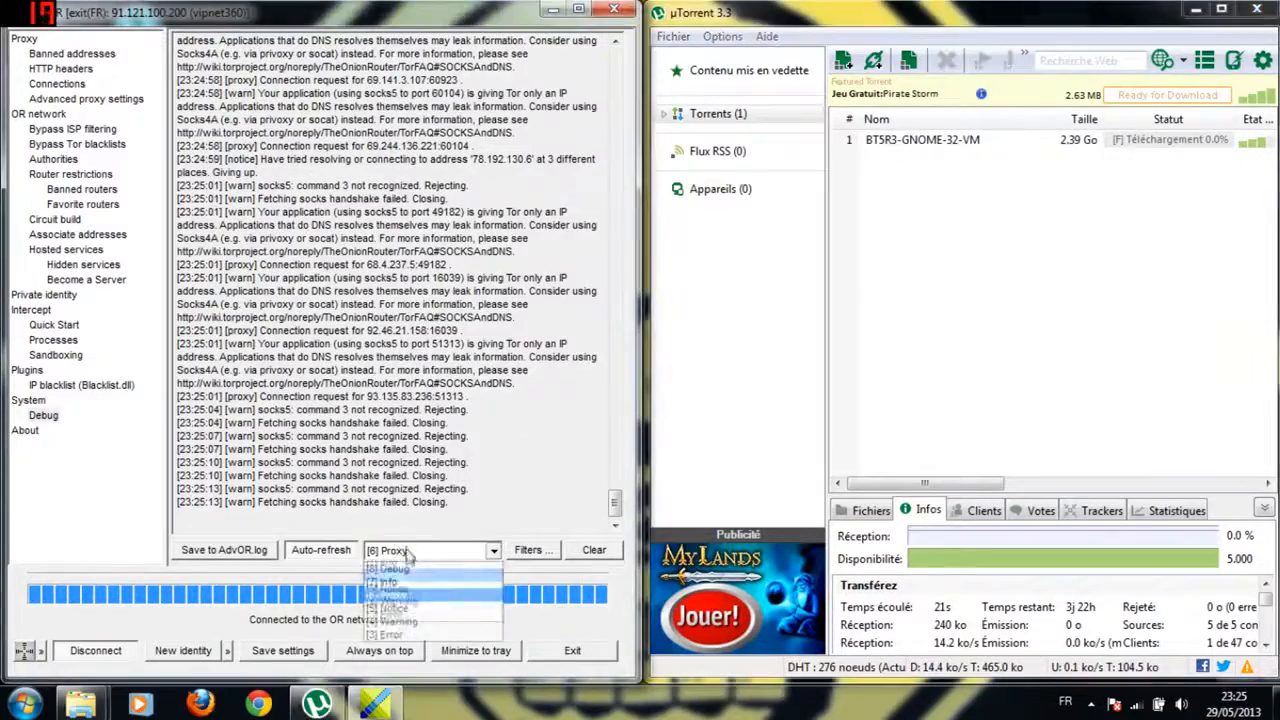
pyautogui.click(418, 609)
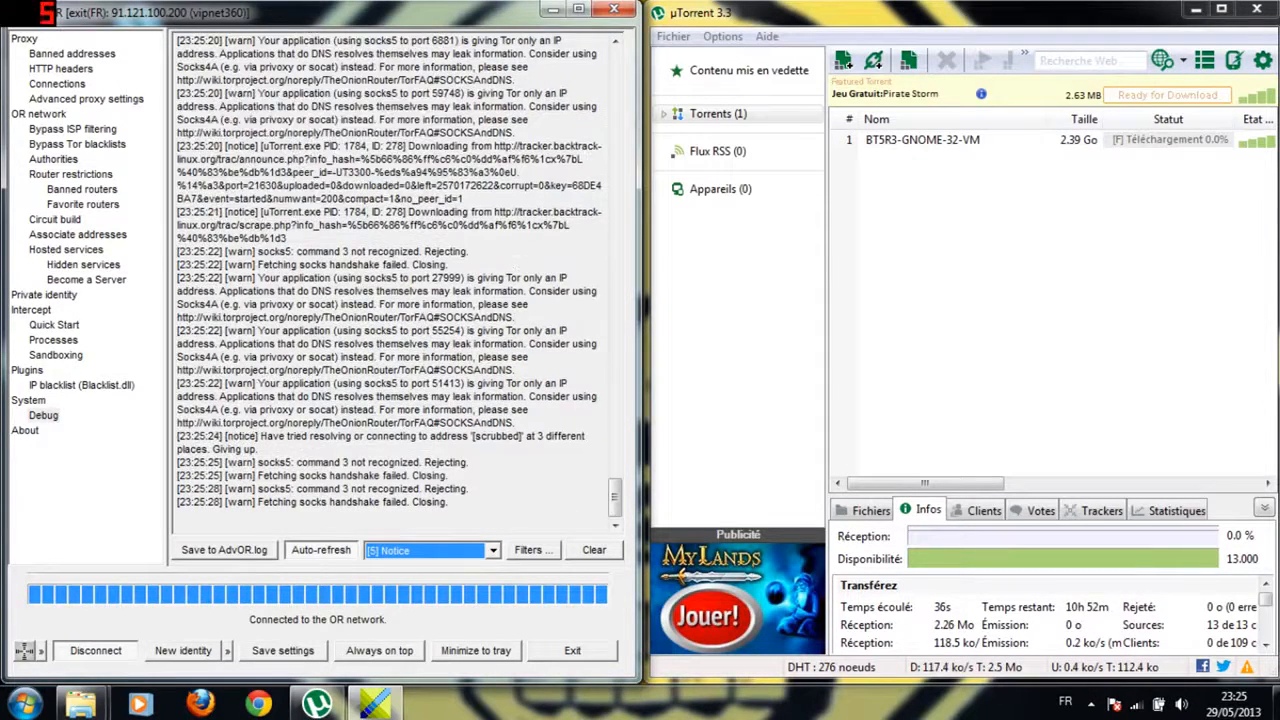
pyautogui.click(481, 551)
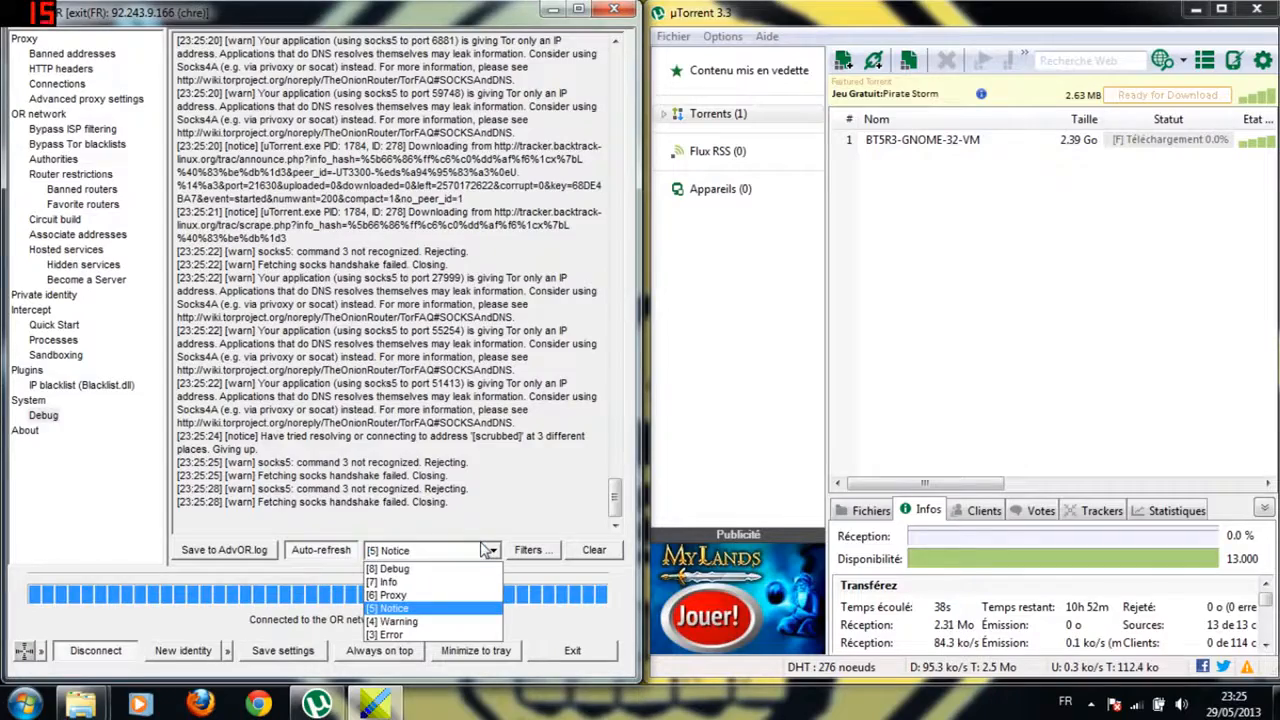
pyautogui.click(388, 581)
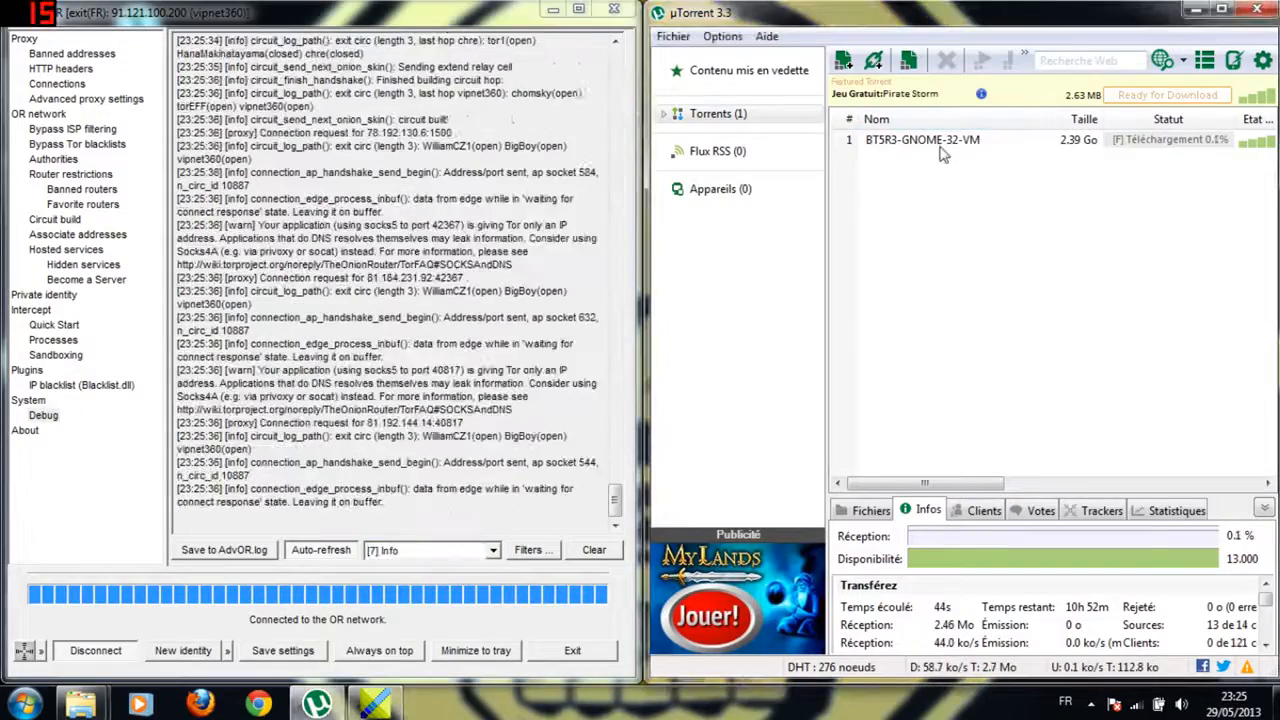
# Enlarge µTorrent to examine the torrent's transfer rates and its options for cancelling with file deletion, and restore the window.
pyautogui.click(941, 146)
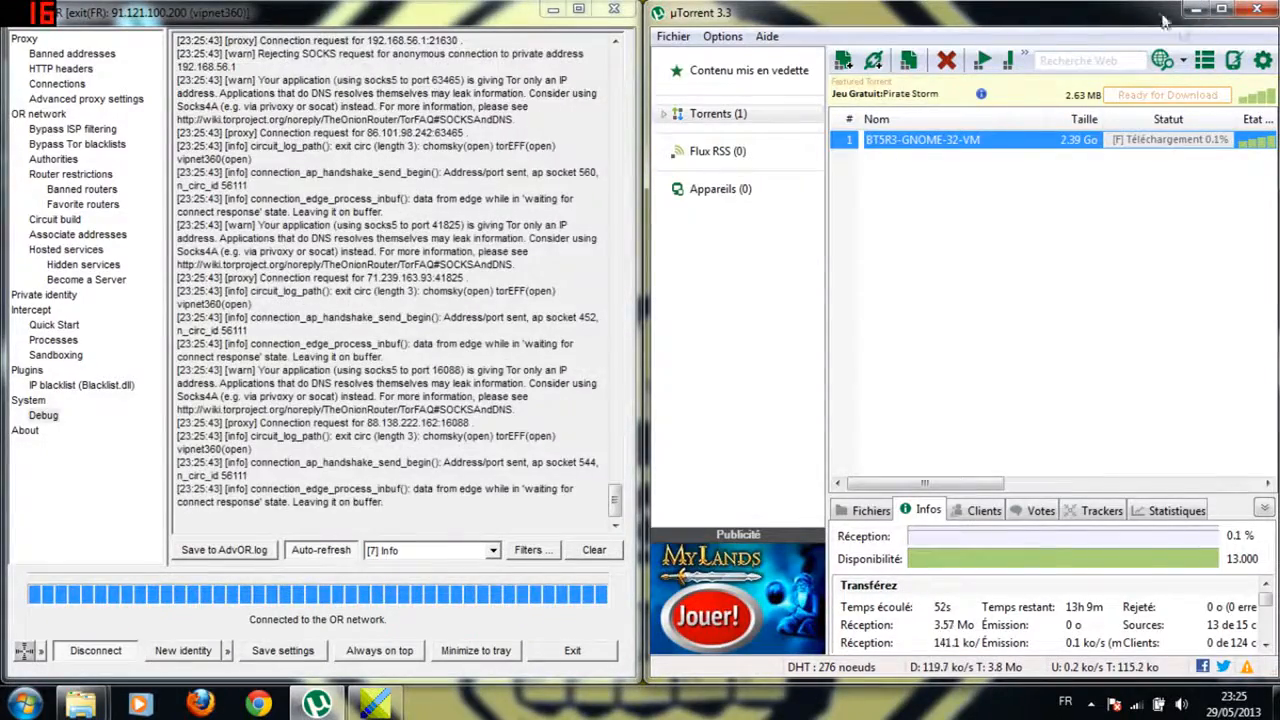
pyautogui.moveTo(1130, 14); pyautogui.dragTo(840, 5)
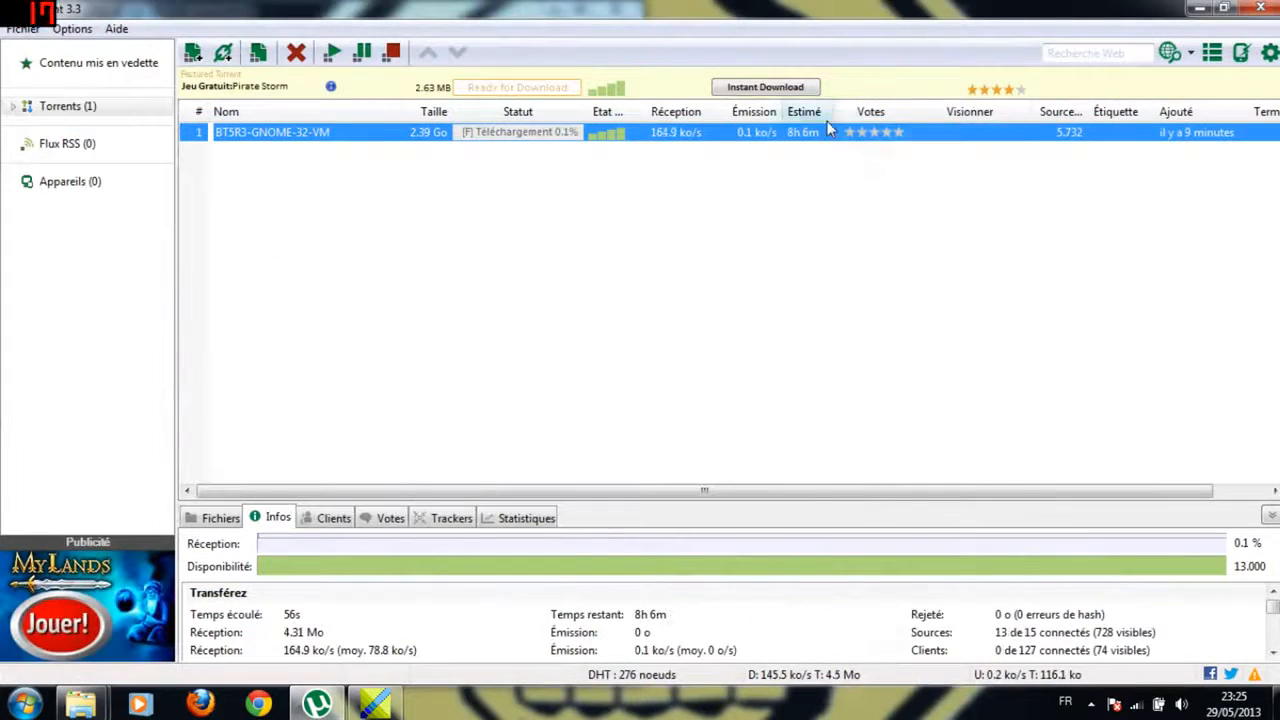
pyautogui.rightClick(828, 111)
pyautogui.rightClick(788, 134)
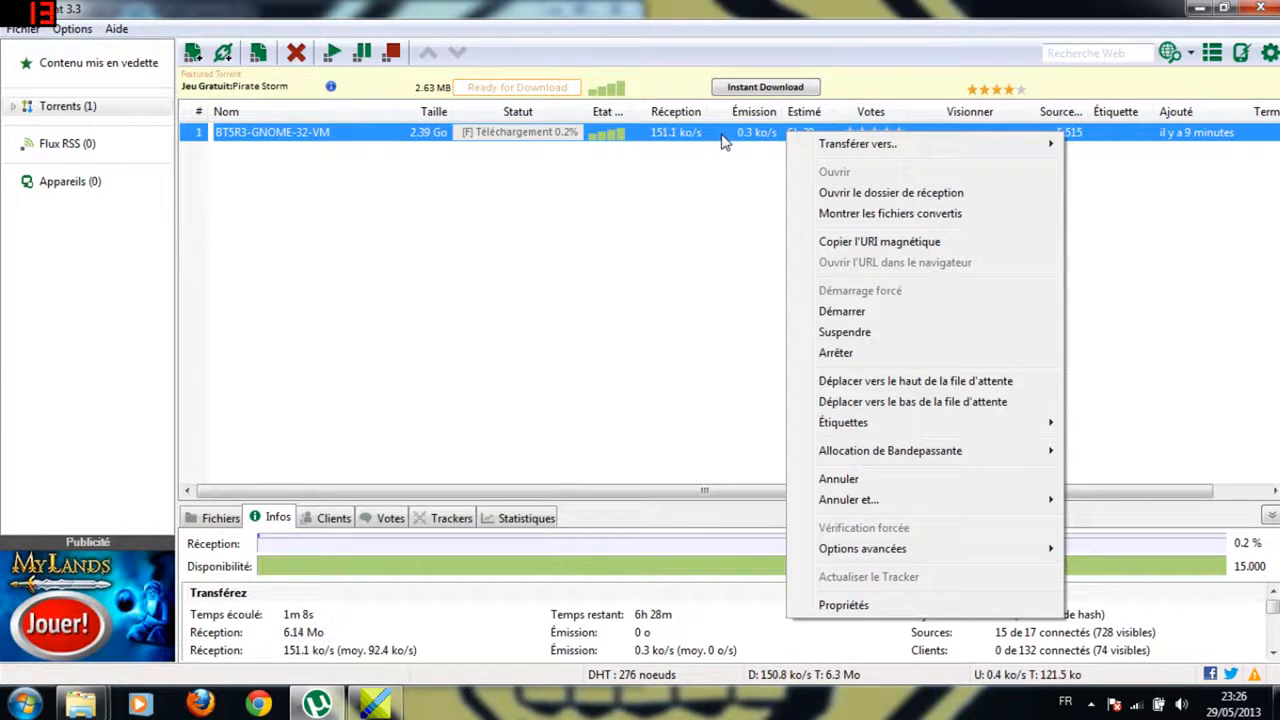
pyautogui.moveTo(895, 548)
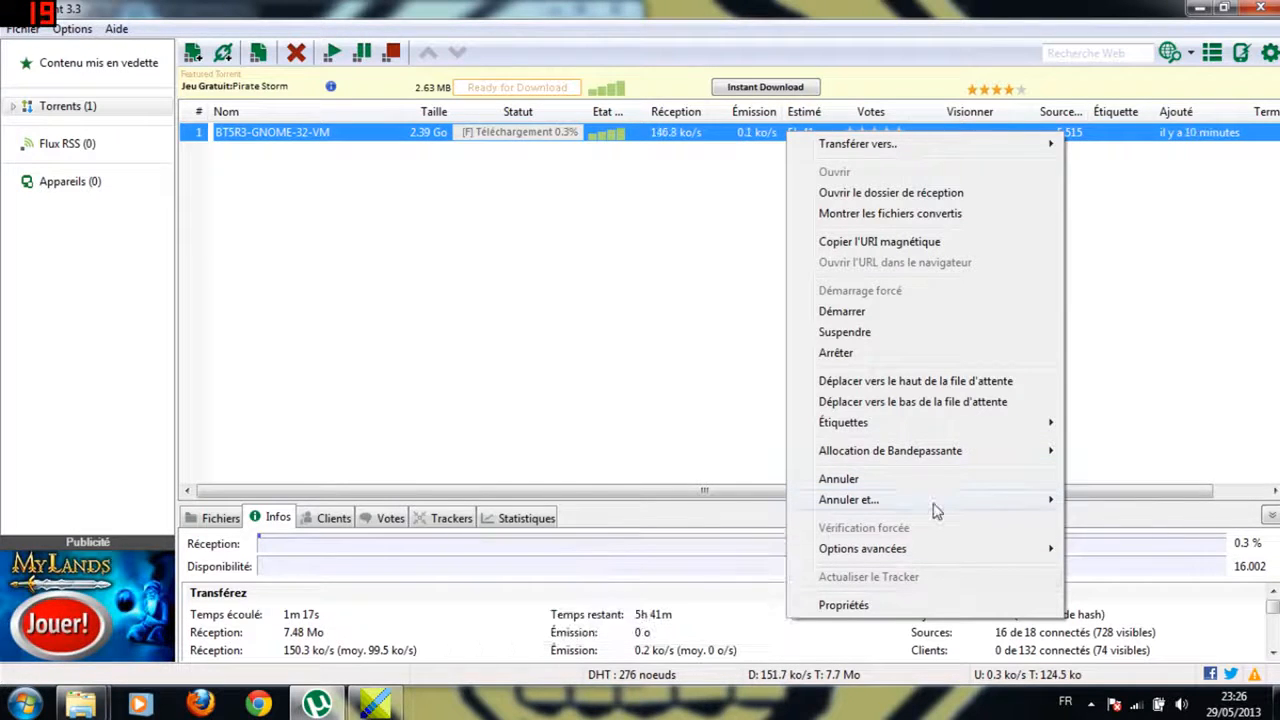
pyautogui.moveTo(935, 509)
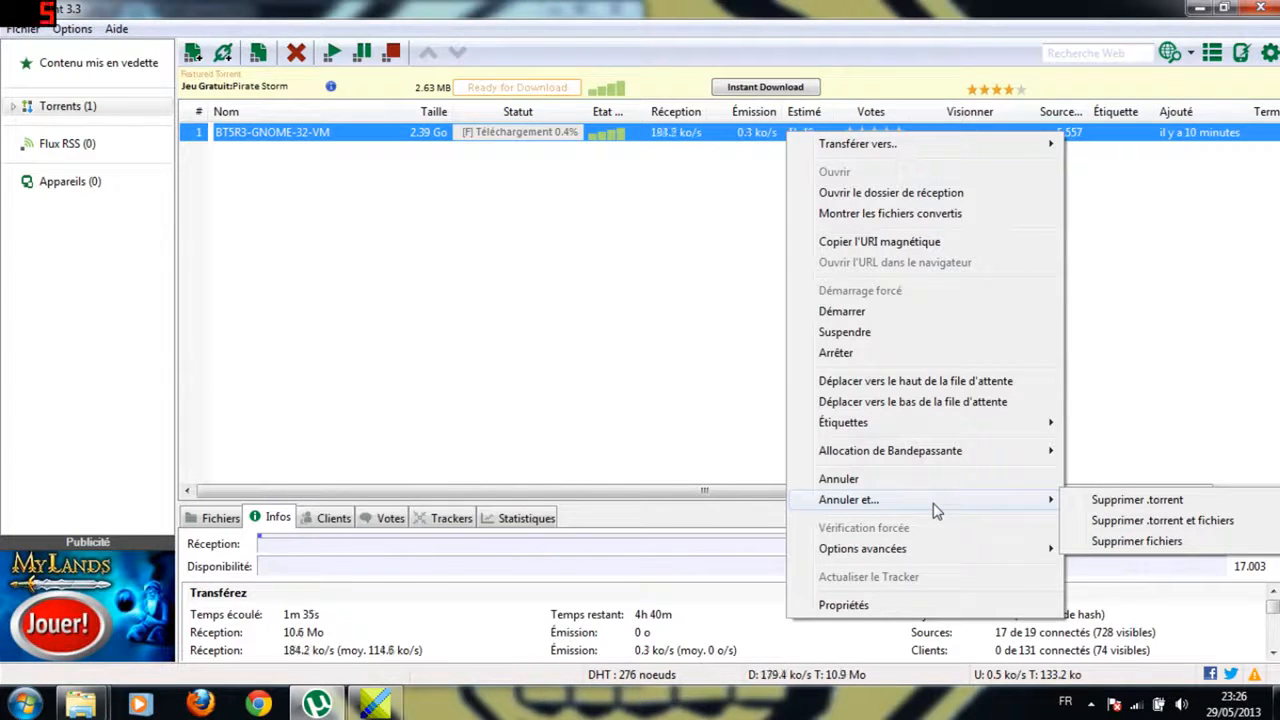
pyautogui.moveTo(622, 5); pyautogui.dragTo(1279, 85)
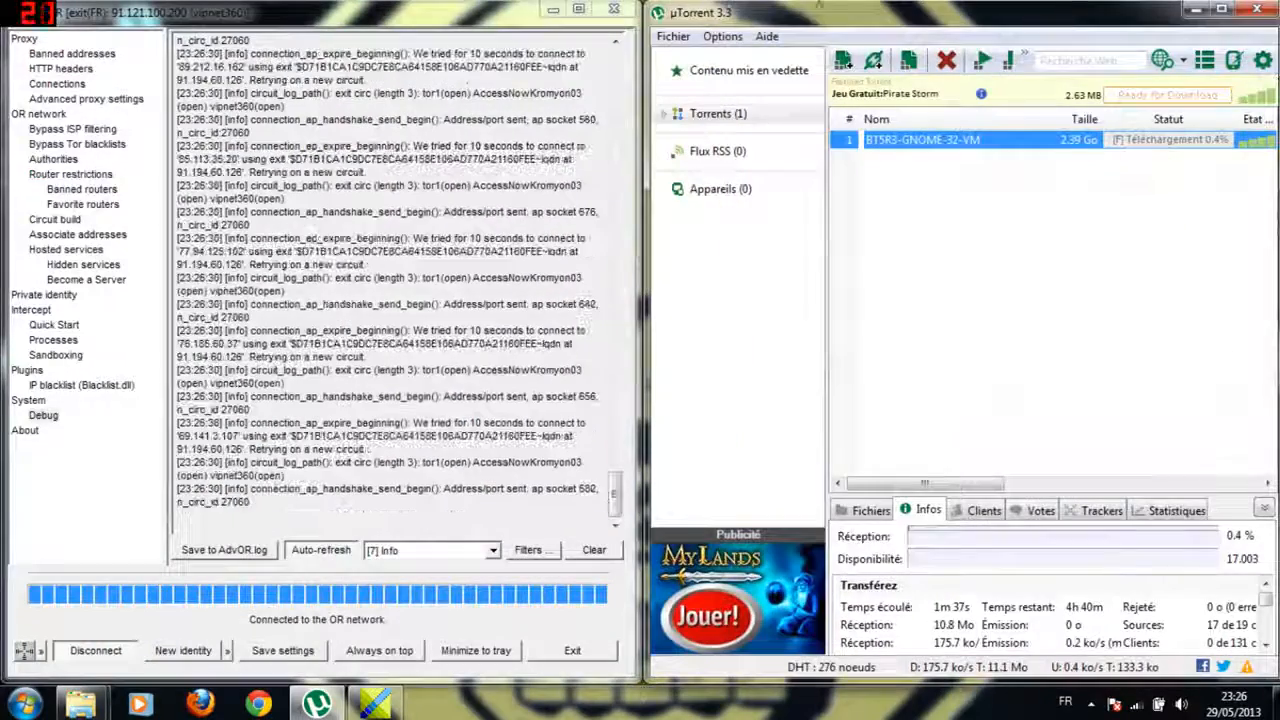
# Move the AdvOR window and the AdvOR folder window aside to uncover the desktop icons.
pyautogui.click(420, 20)
pyautogui.moveTo(420, 18); pyautogui.dragTo(1122, 190)
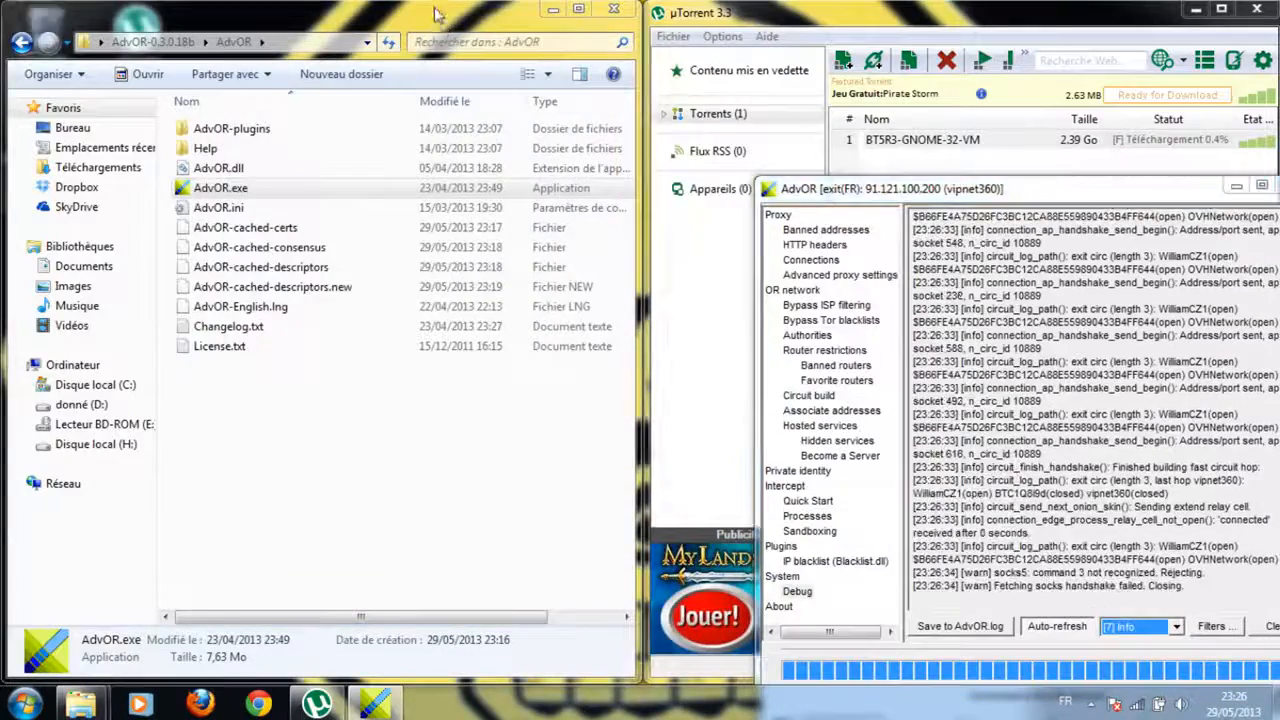
pyautogui.moveTo(435, 14); pyautogui.dragTo(862, 190)
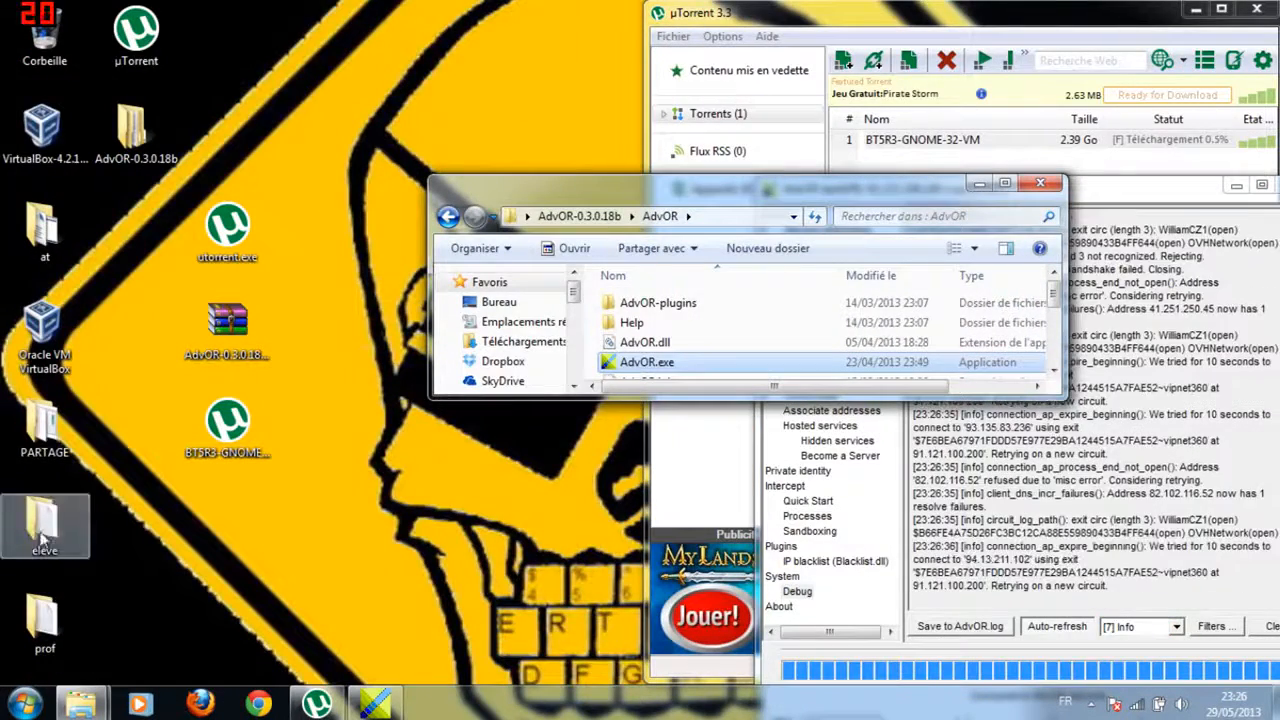